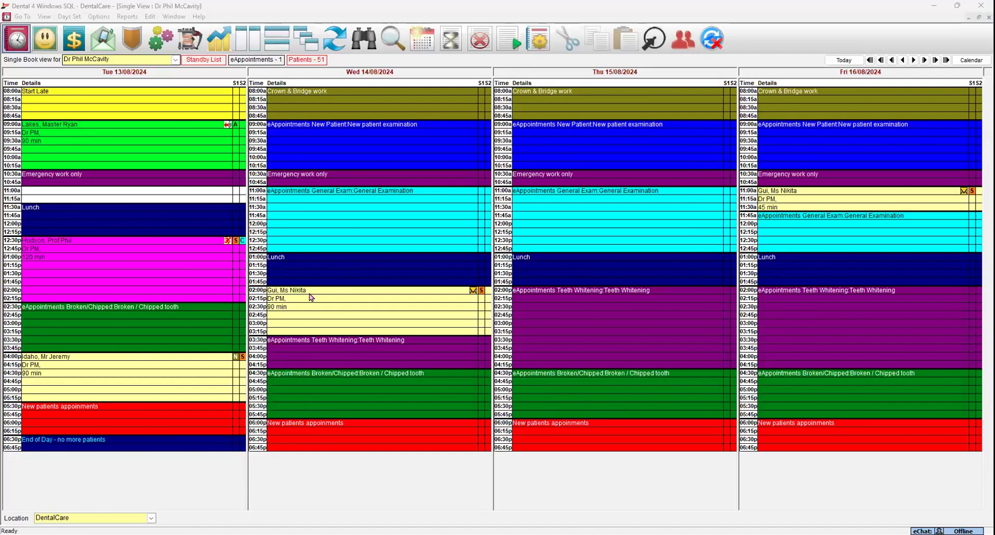
- Open the treatment records for the 12:30 pm patient on Tuesday 13/08/2024 and add item 011
click(174, 270)
right_click(174, 270)
click(193, 282)
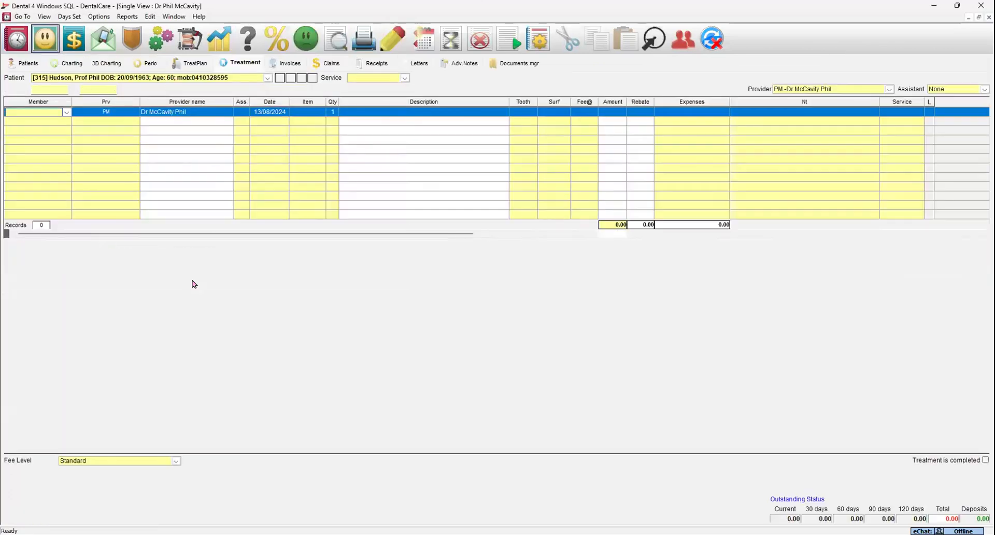
click(301, 114)
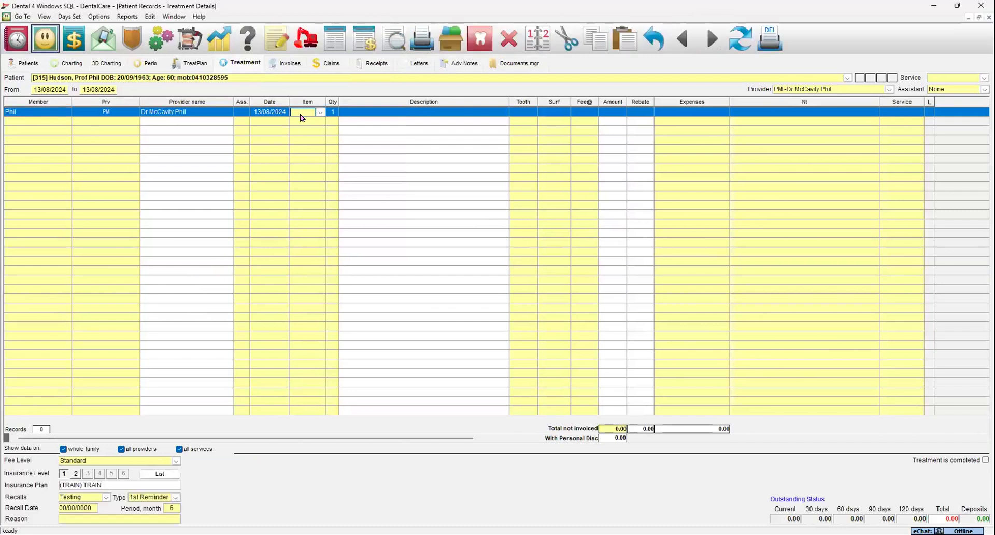
text(011)
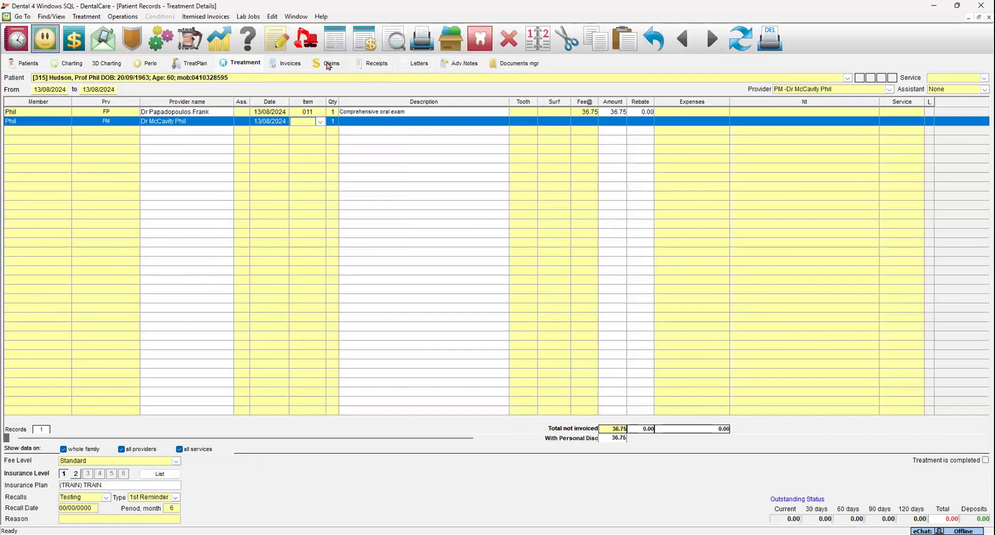
- Create an itemised invoice for item 011 with a 36.75 cash payment and accept the recall update
click(334, 47)
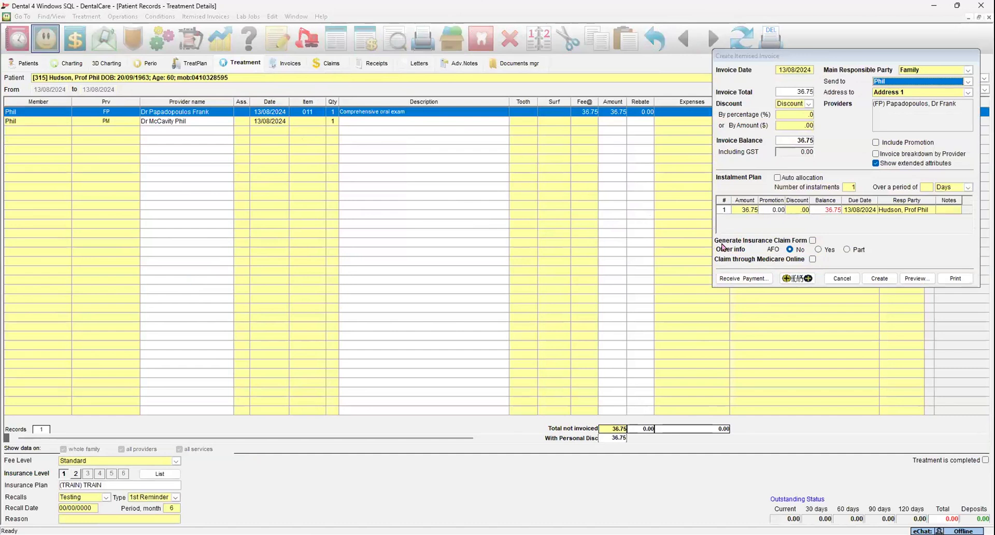
click(761, 280)
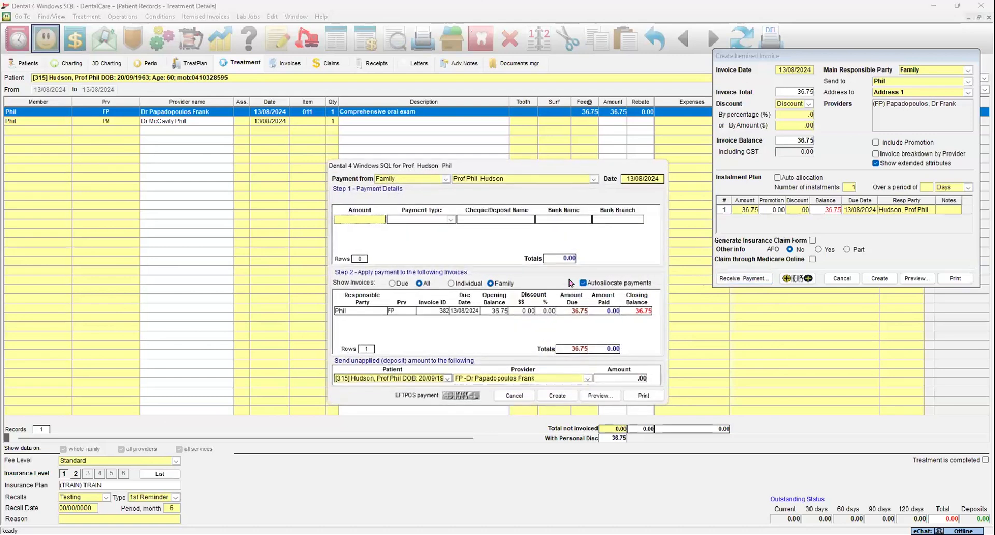
text(36.75)
key(Return)
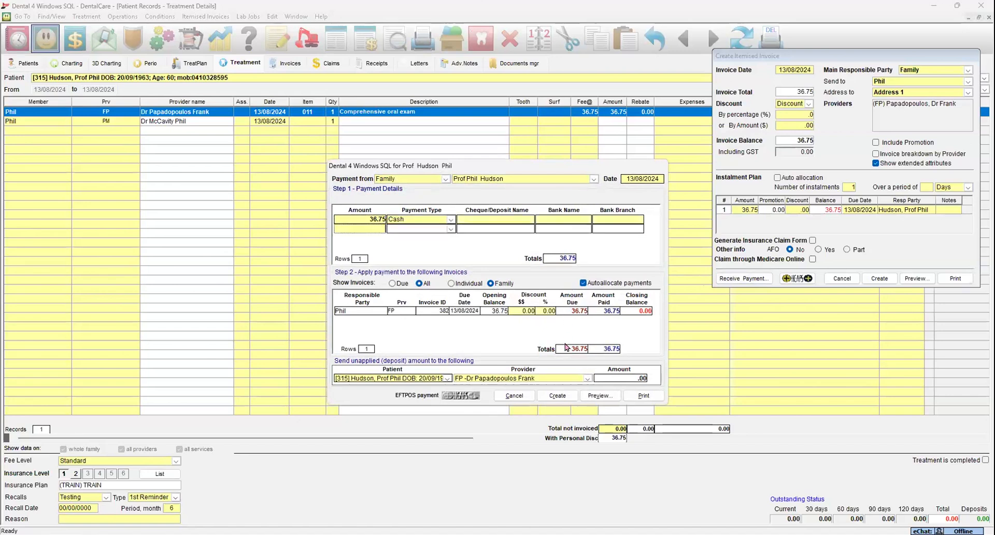
click(558, 396)
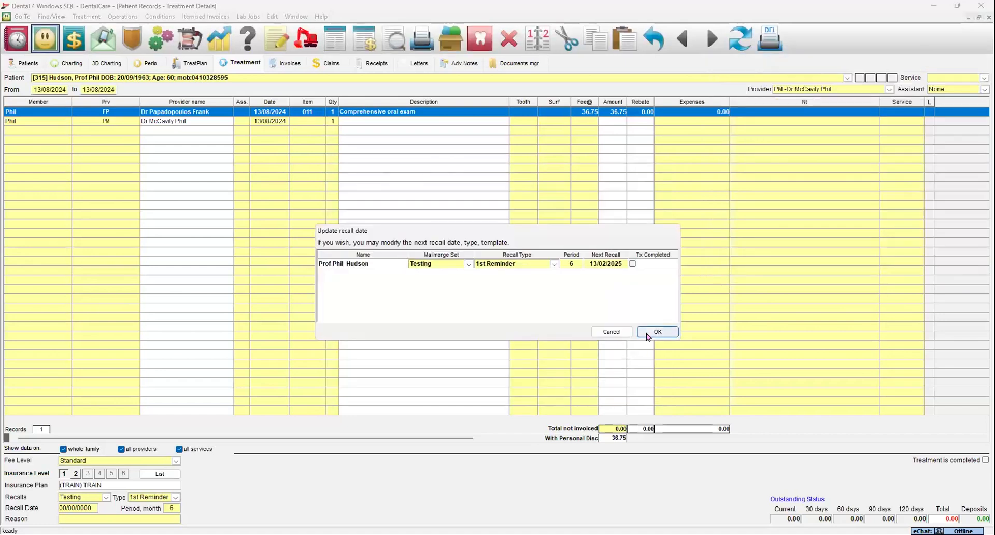
click(647, 337)
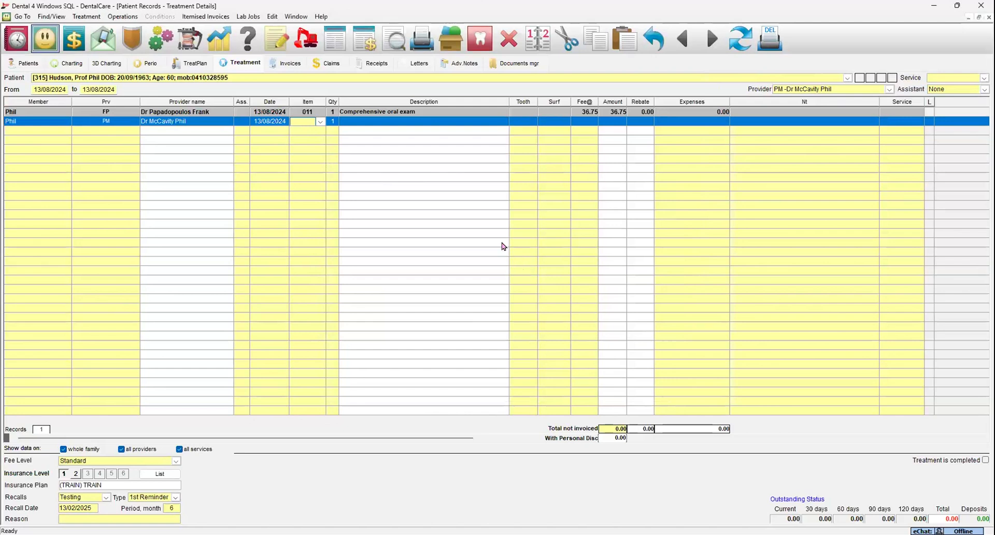
- Add treatment item 013 for a limited oral exam with a fee of 20.00
text(013)
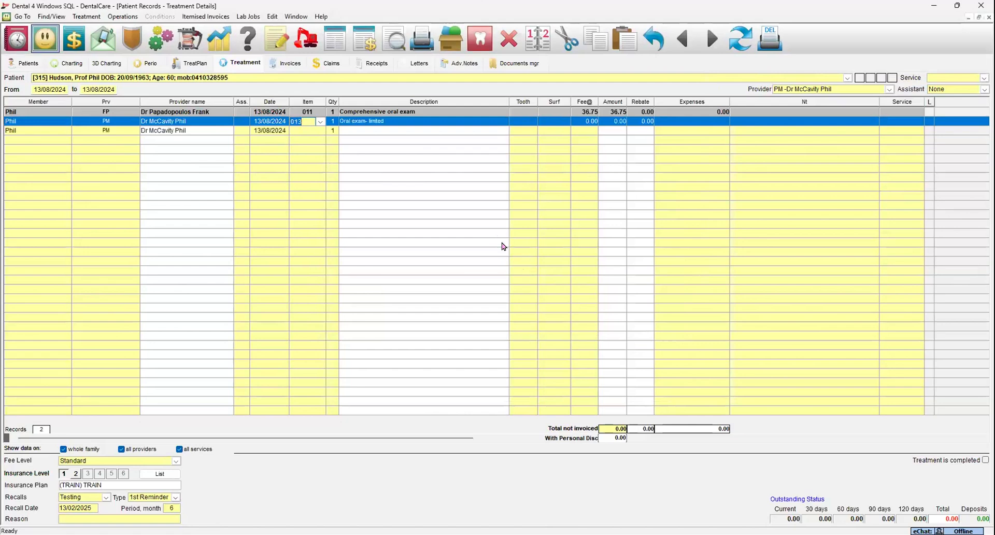
click(590, 123)
text(20)
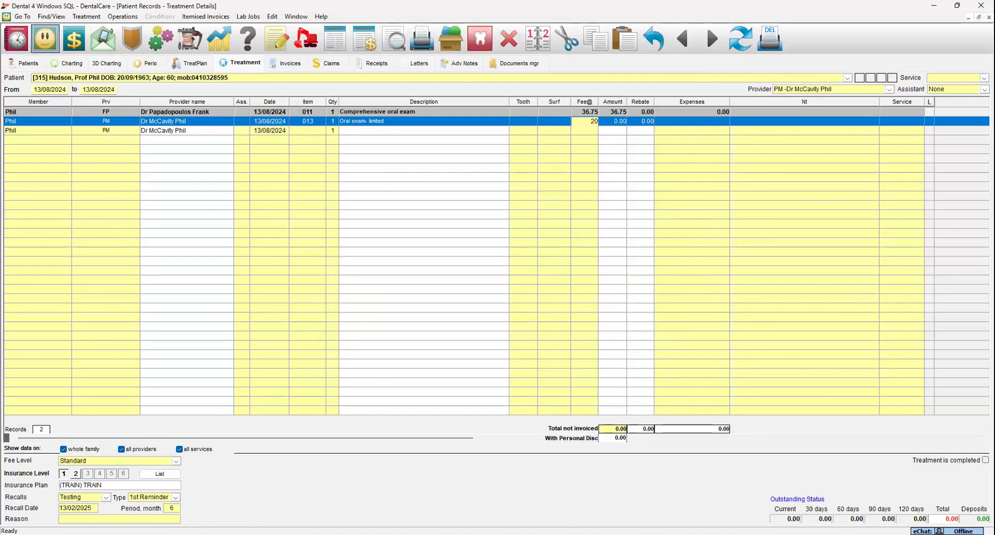
key(Return)
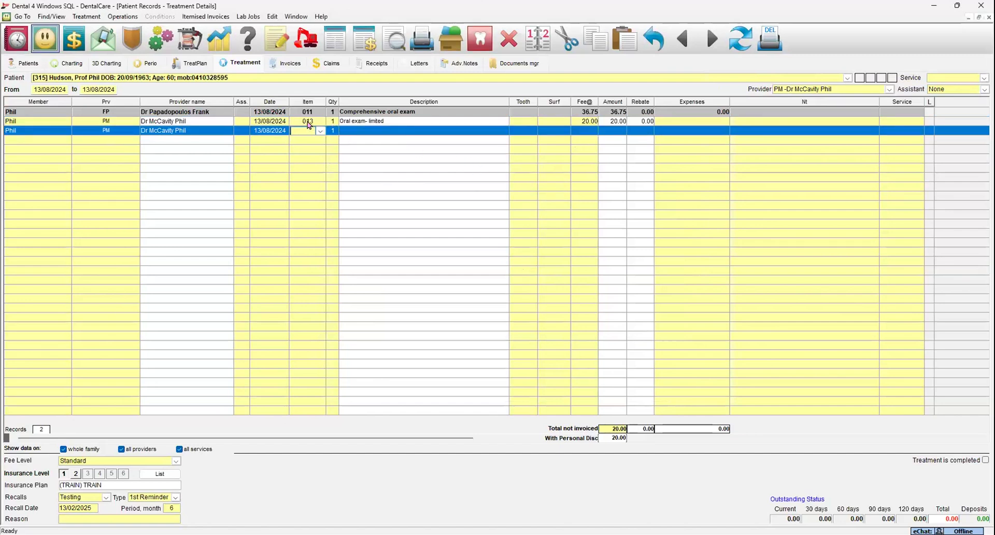
click(307, 123)
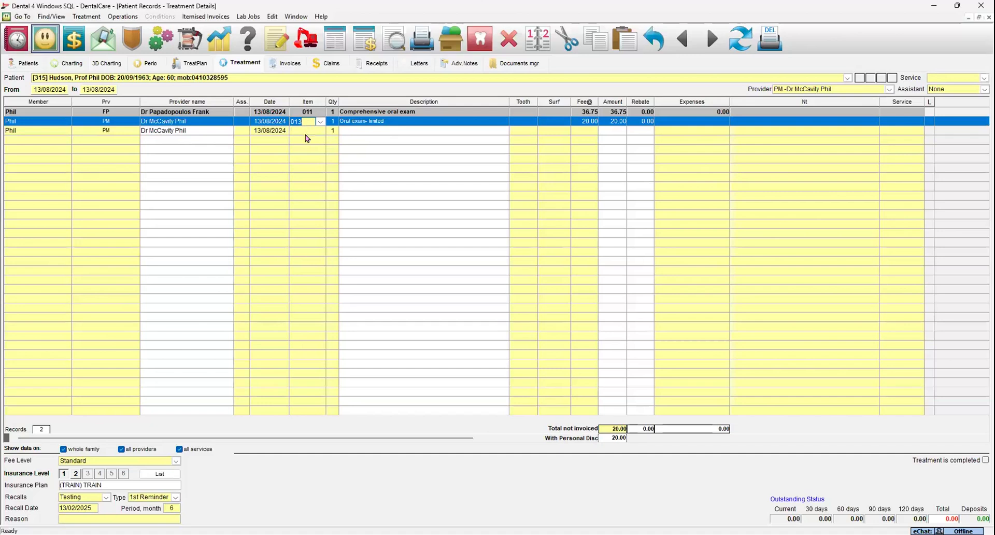
click(305, 134)
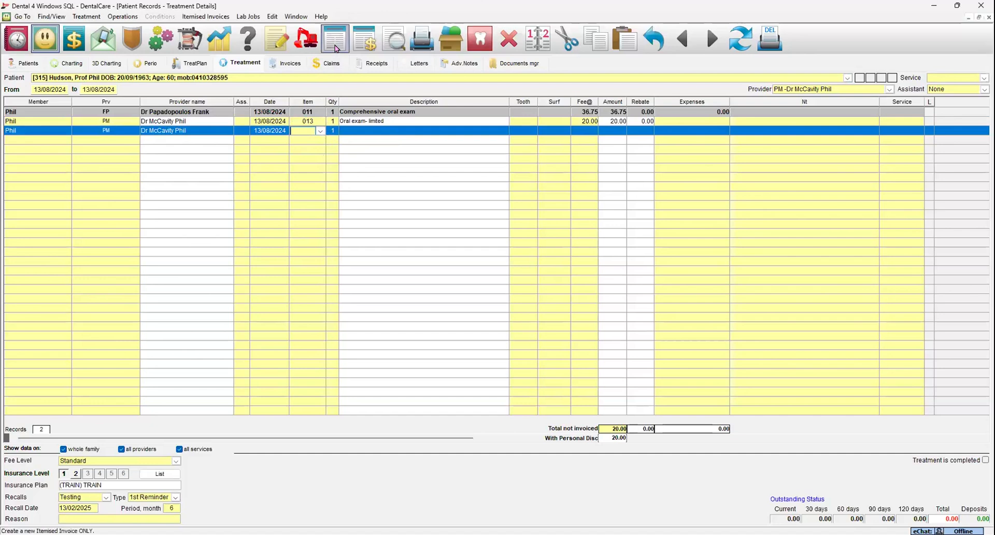
- Create an itemised invoice for item 013 without receiving payment, and accept the recall update
click(335, 48)
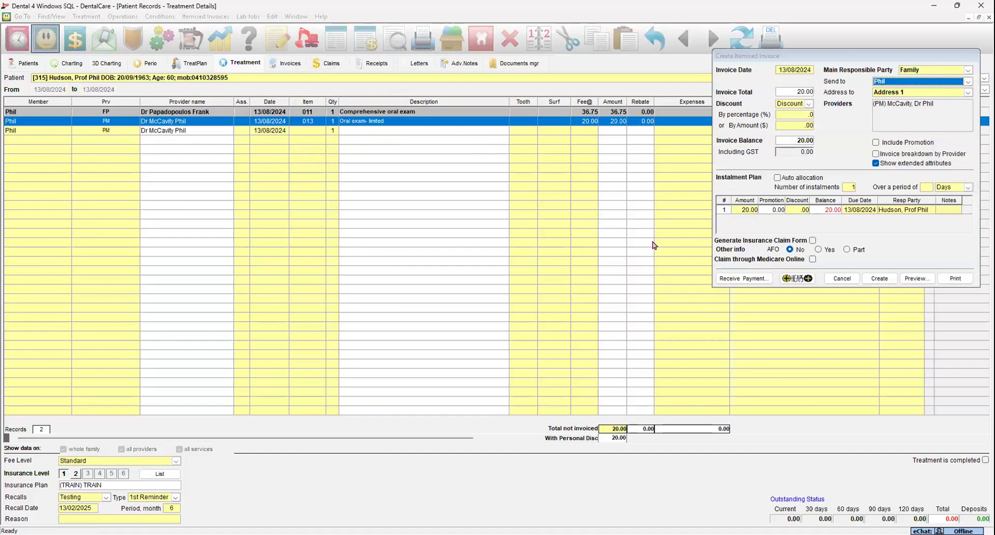
click(874, 280)
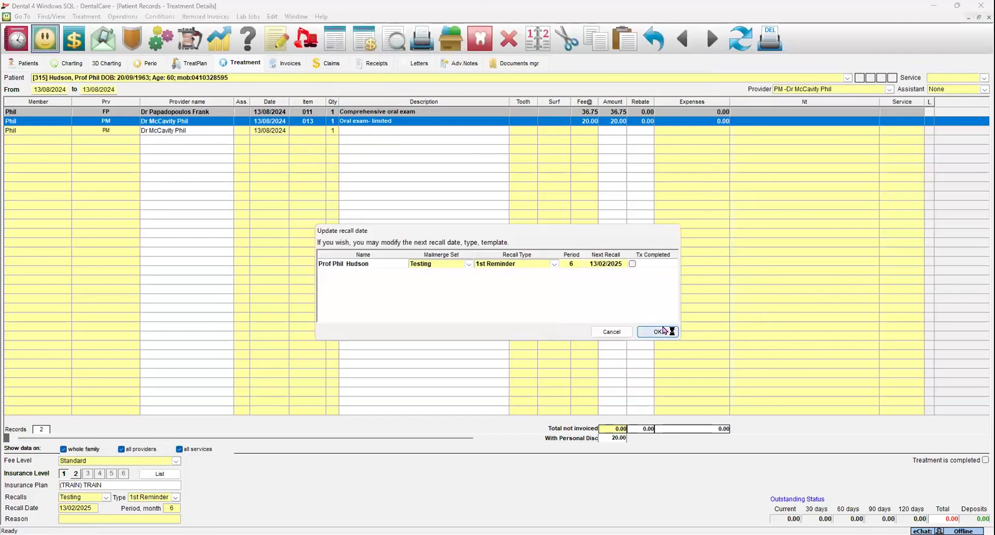
click(659, 332)
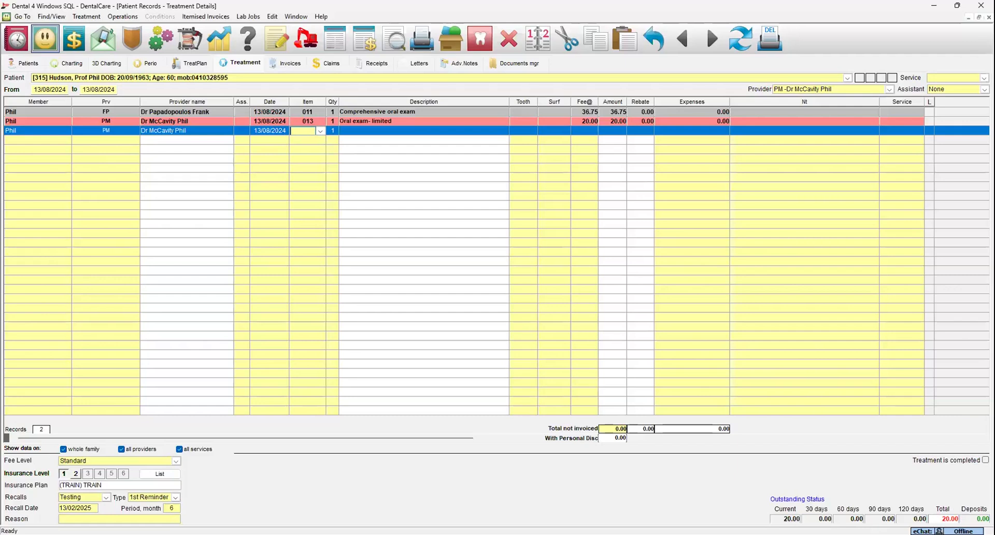
- Add another item 011 treatment and start an itemised invoice for it
text(011)
key(Return)
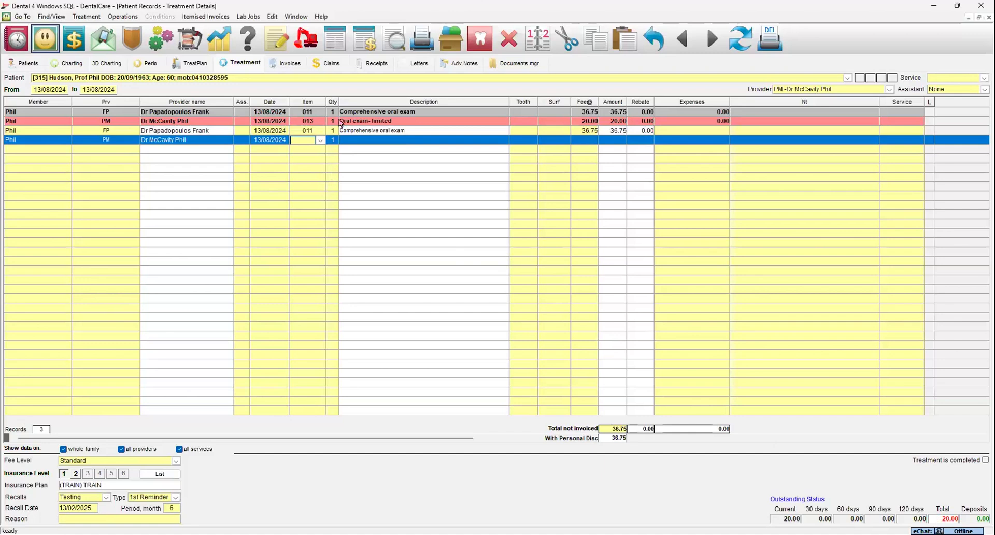
click(338, 50)
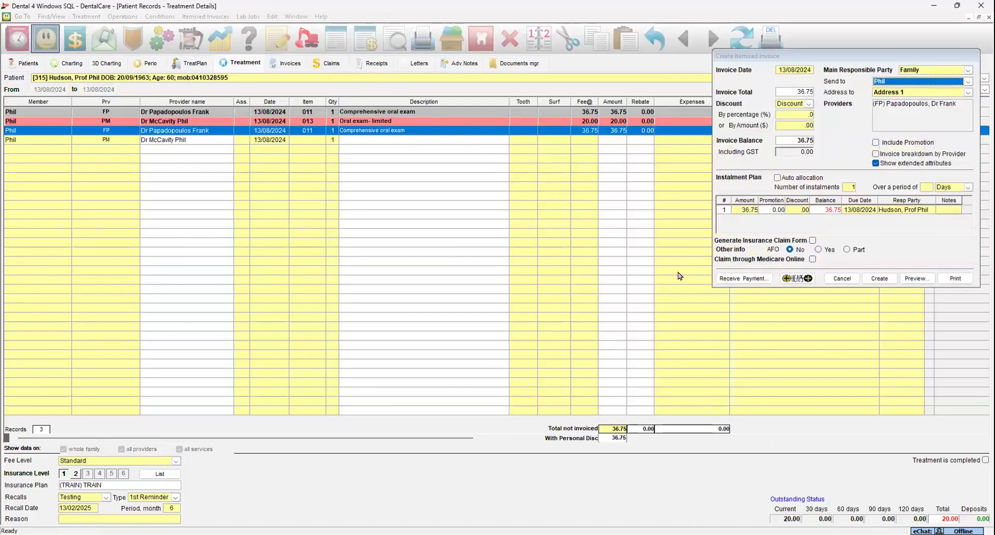
- Start receiving payment for the new item 011 invoice and enter 1.00 in cash
click(721, 279)
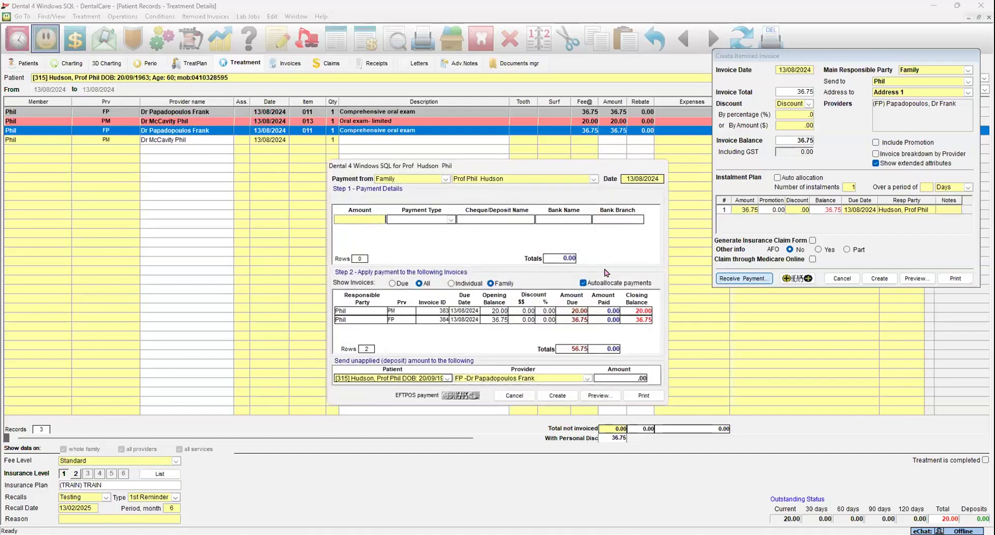
text(1.00)
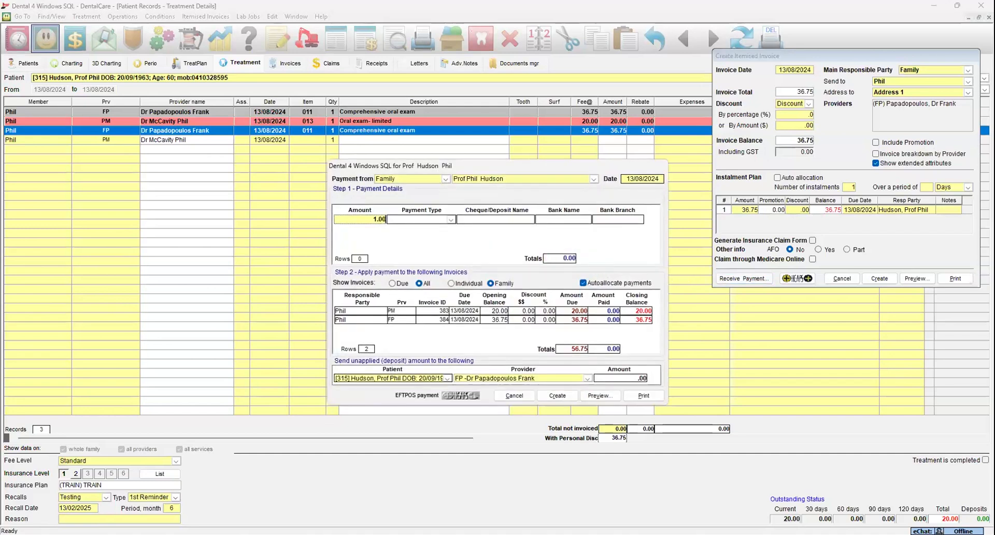
key(Return)
key(Return)
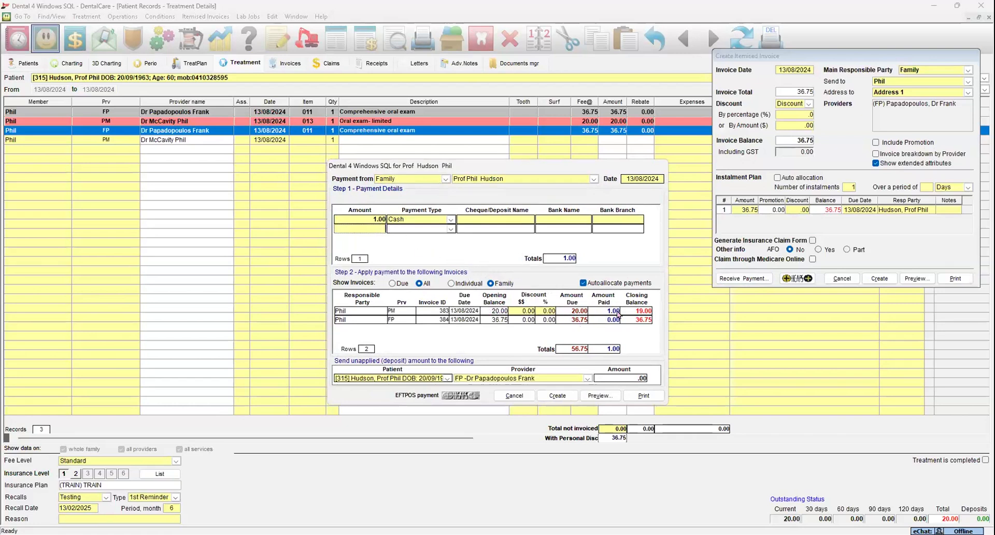
- Turn off automatic payment allocation, apply 1.00 to the 36.75 invoice, create the payment, and accept the recall update
click(584, 285)
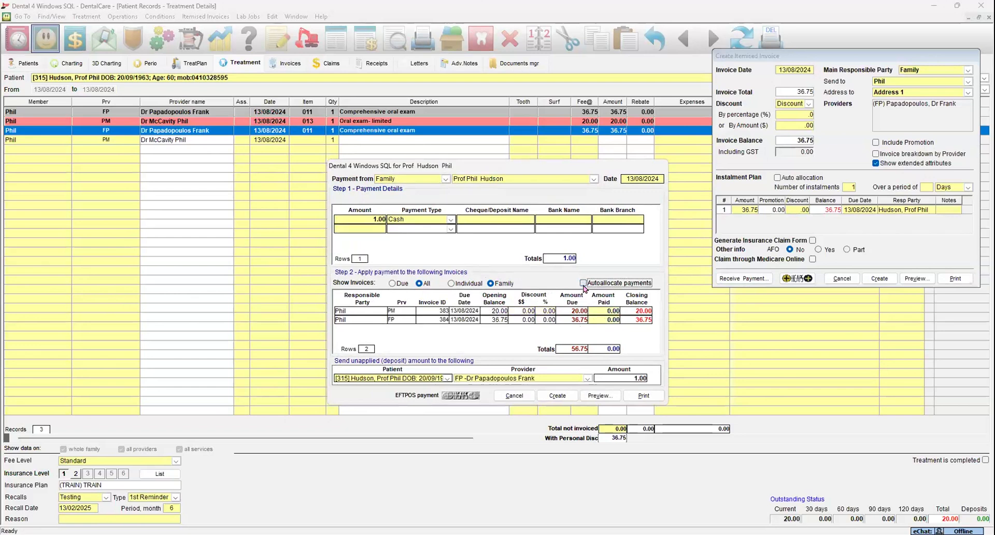
click(600, 320)
text(1.)
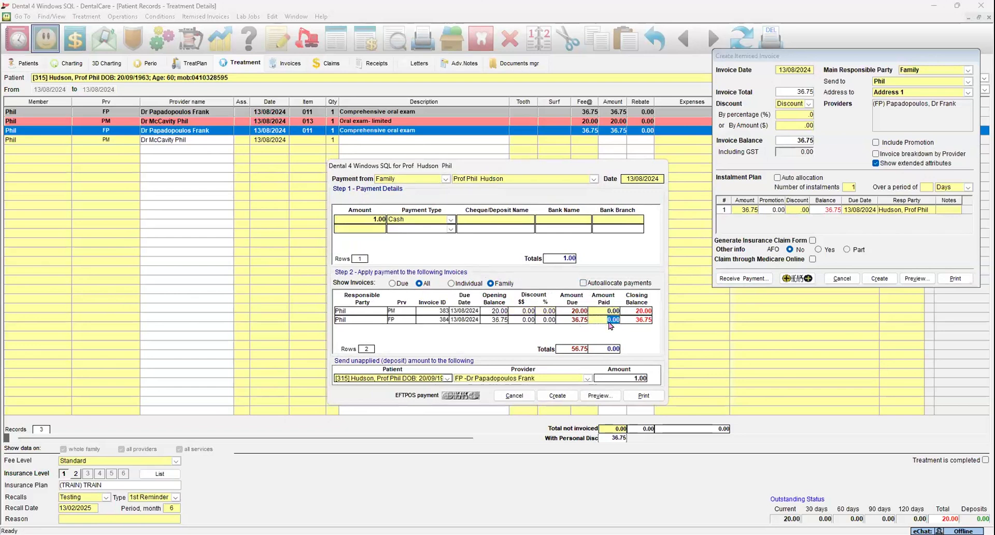
text(00)
click(569, 394)
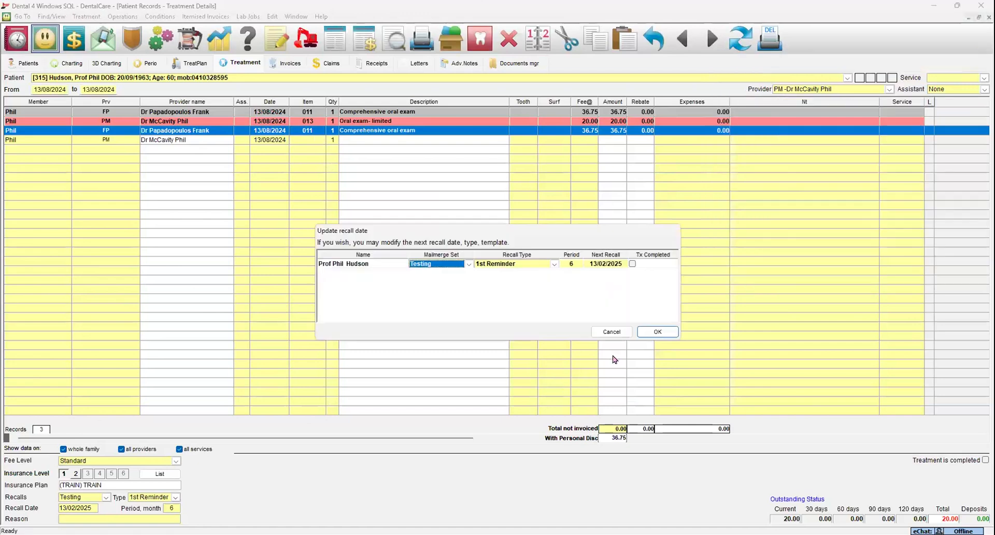
click(649, 335)
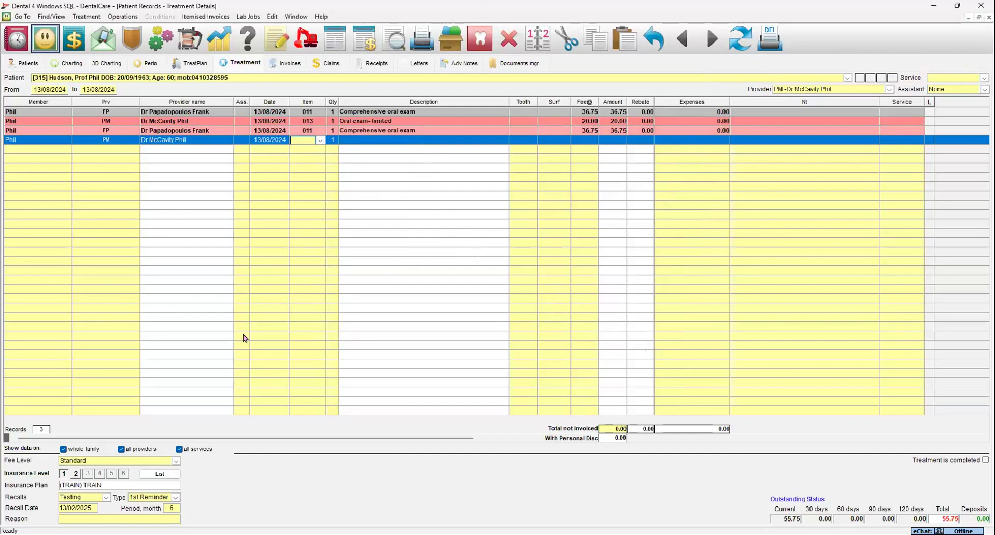
- Set the fee level to Child Benefit Scheme and add treatment item 88011
click(176, 461)
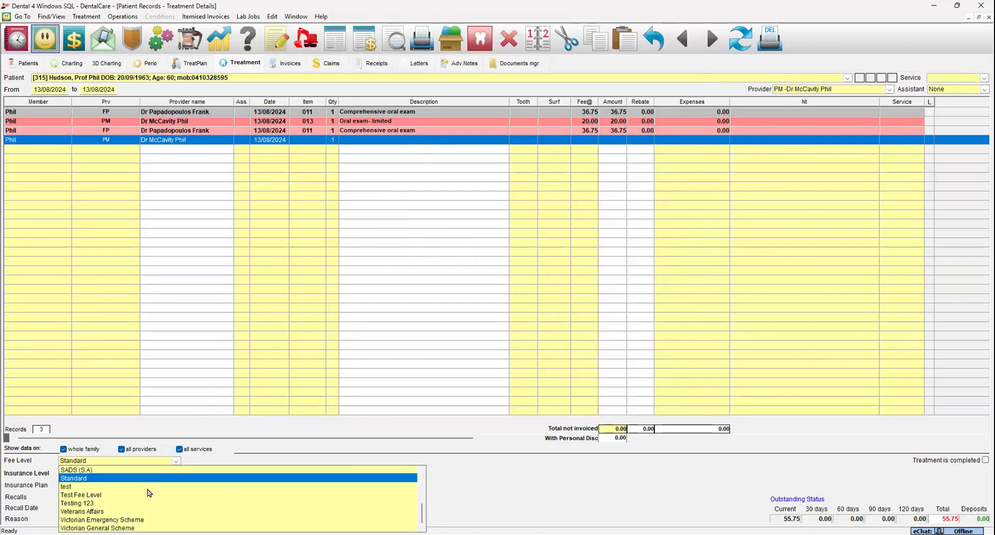
scroll(147, 498, up, 4)
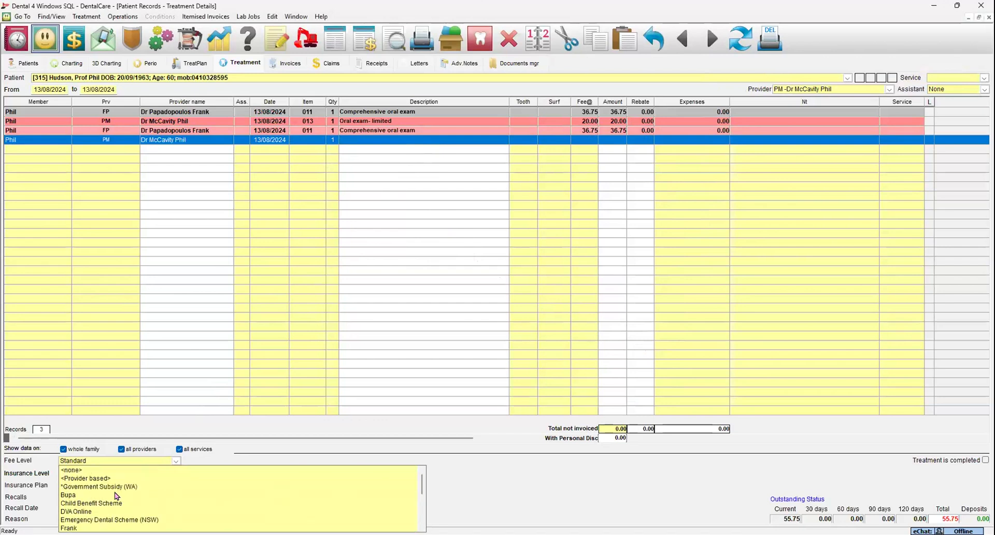
click(110, 504)
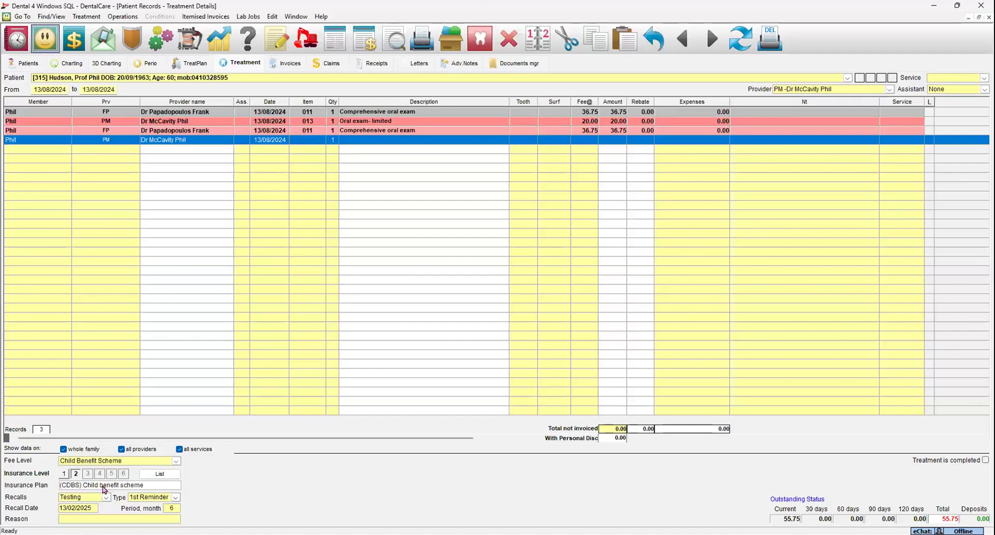
click(304, 140)
text(88011)
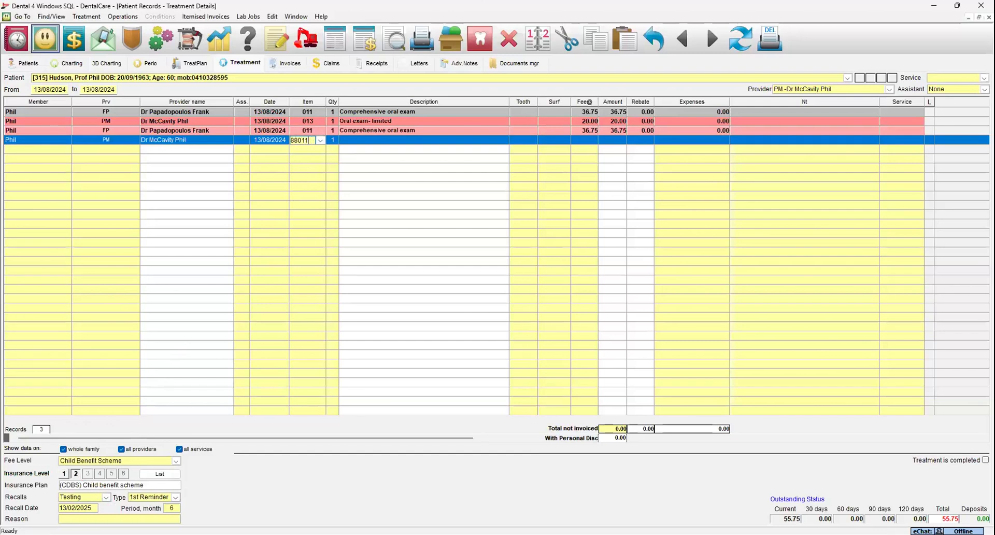
key(Return)
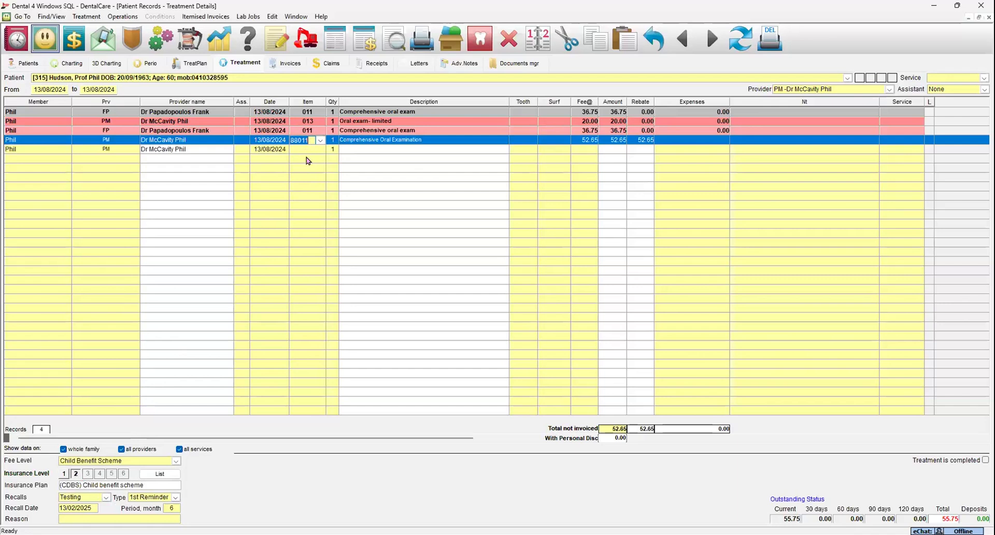
- From a new itemised invoice for item 88011, submit a Bulk Bill Medicare claim through HICAPS with referral override N
click(333, 45)
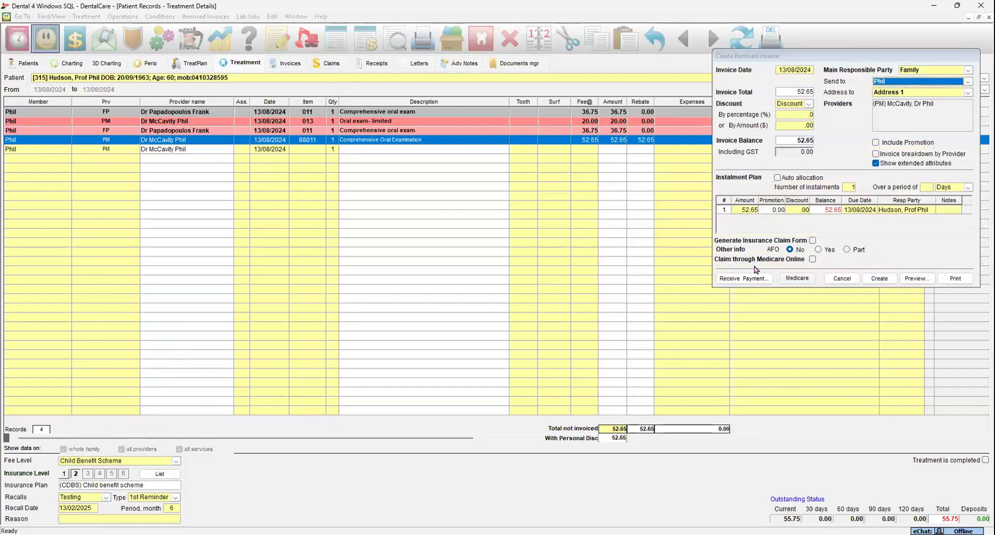
click(784, 279)
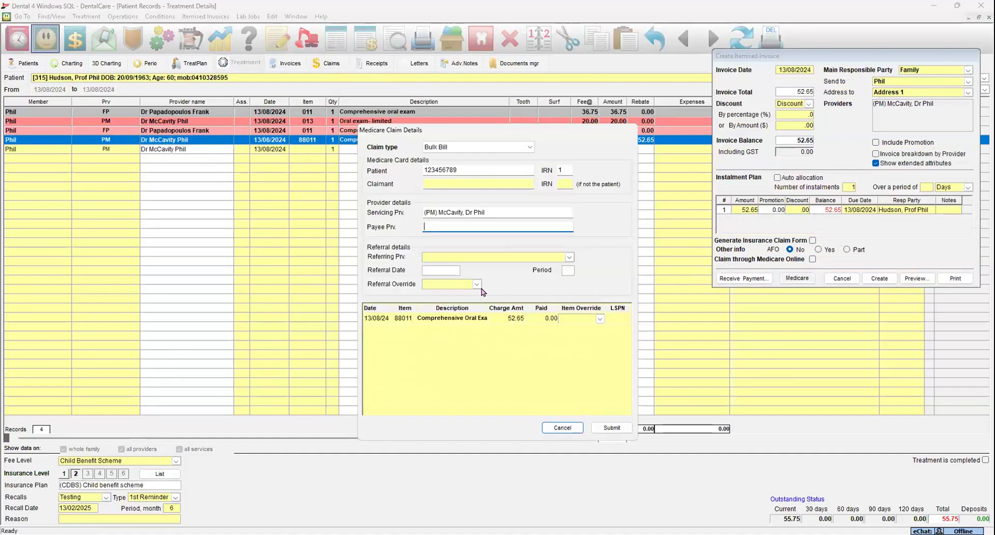
click(475, 285)
click(473, 296)
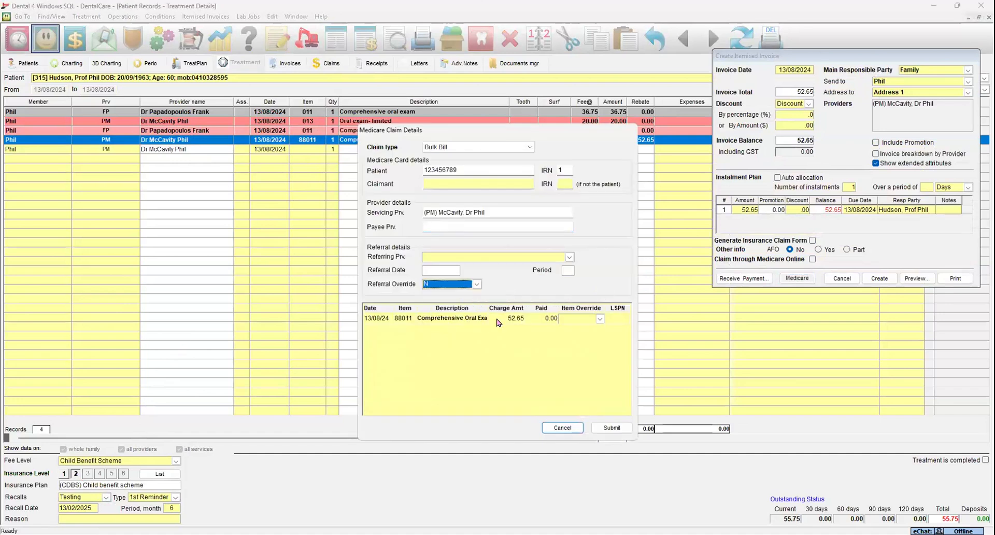
click(600, 427)
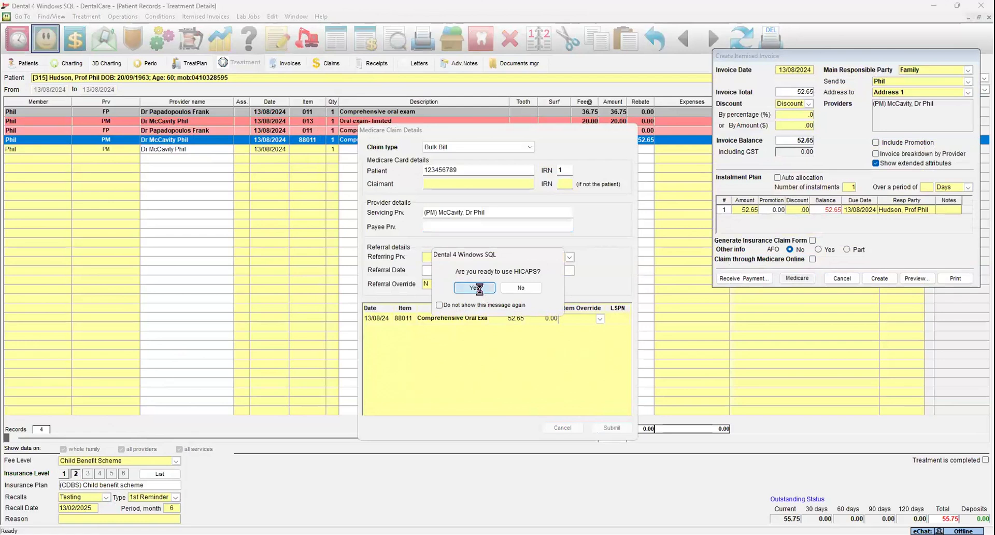
click(479, 288)
click(523, 308)
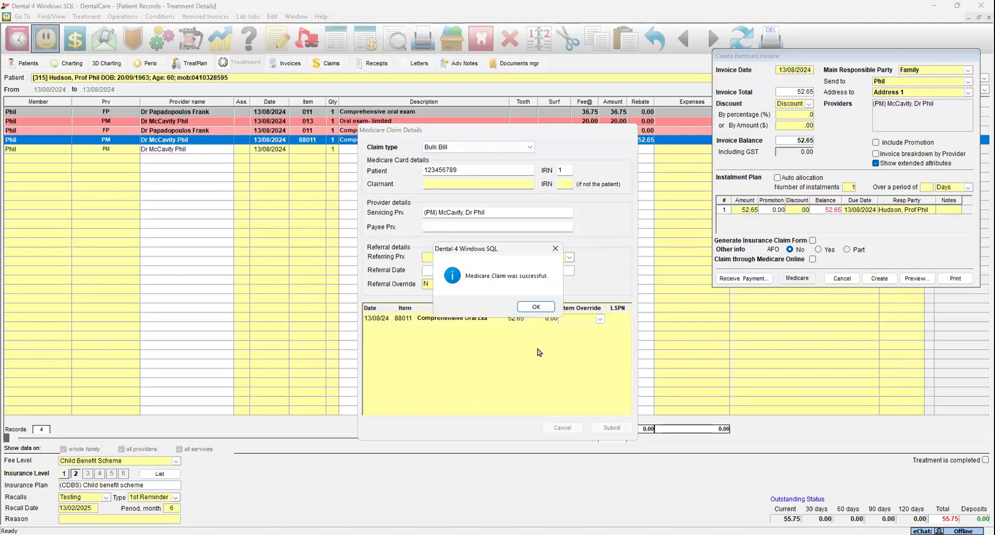
- Acknowledge the Medicare claim result, save the item 88011 invoice, and accept the recall update
click(545, 311)
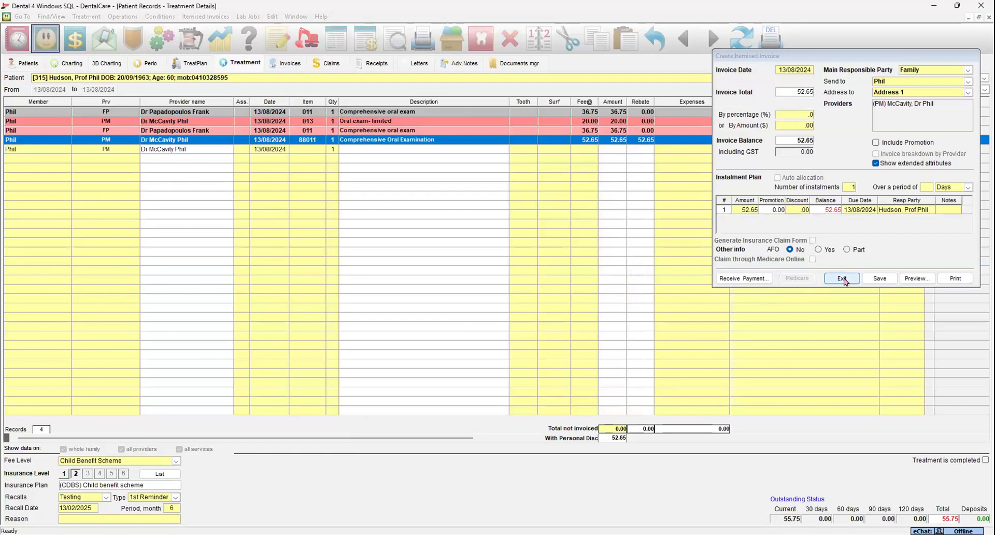
click(880, 279)
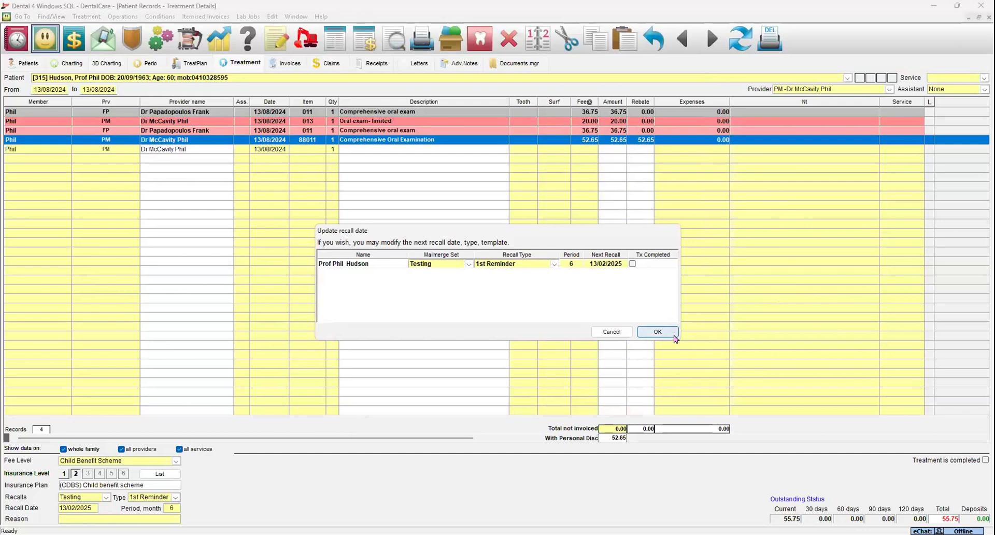
click(659, 334)
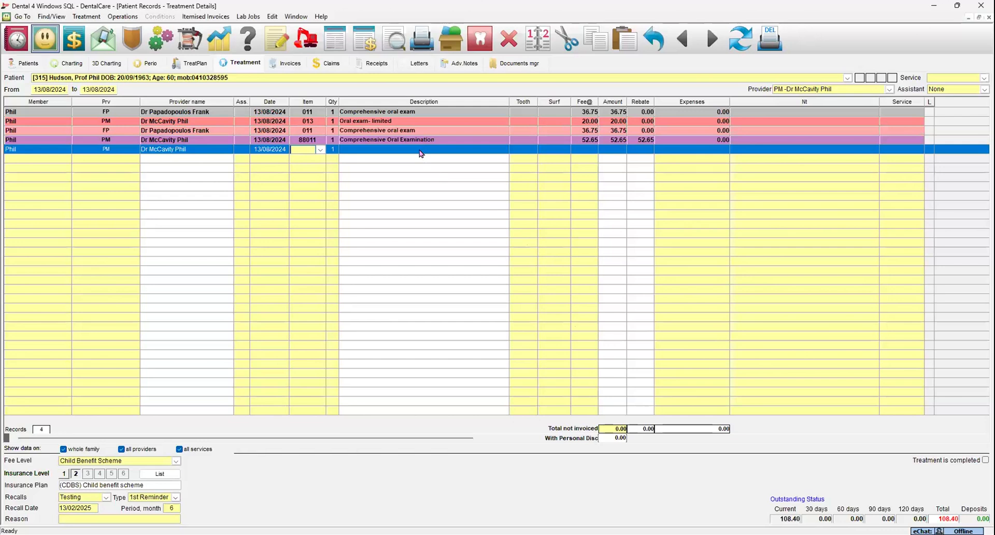
- Add treatment item 011 on the next empty row of the treatment list
text(011)
key(Return)
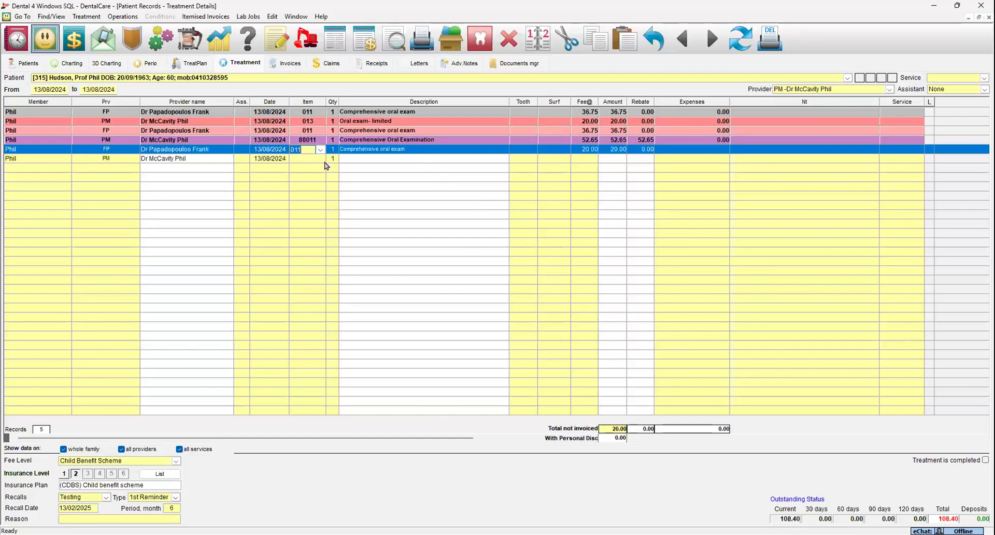
click(324, 161)
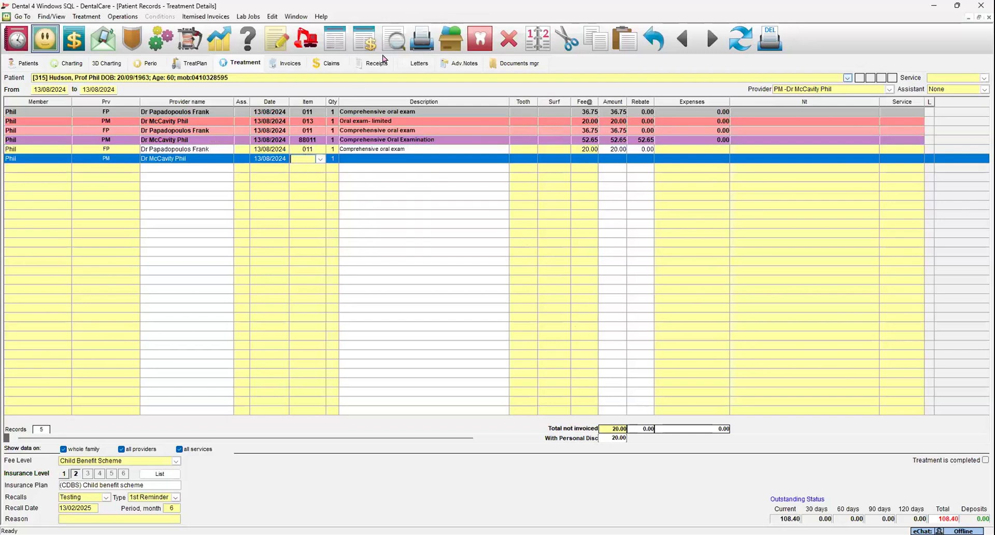
click(520, 64)
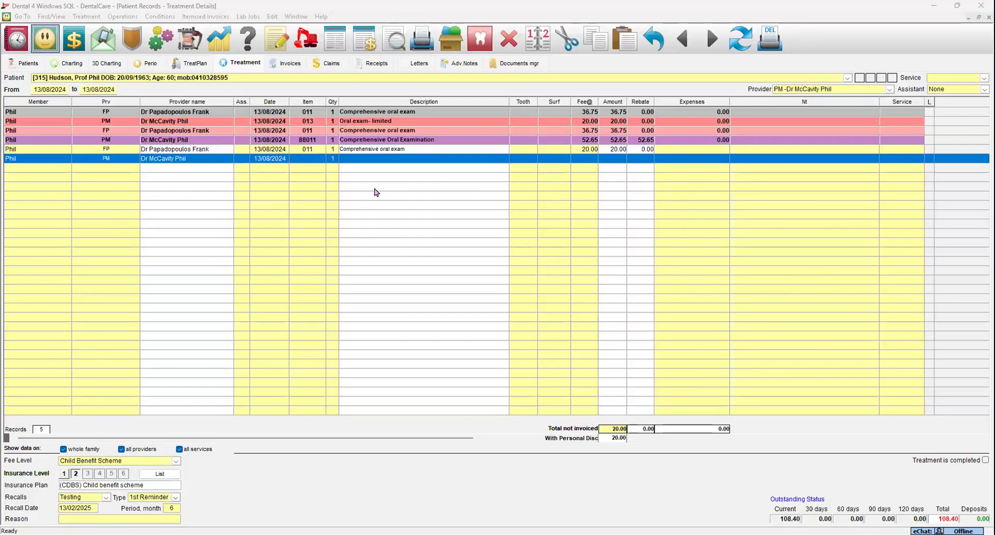
- Set the fee of the uninvoiced item 011 to 50.00
click(314, 153)
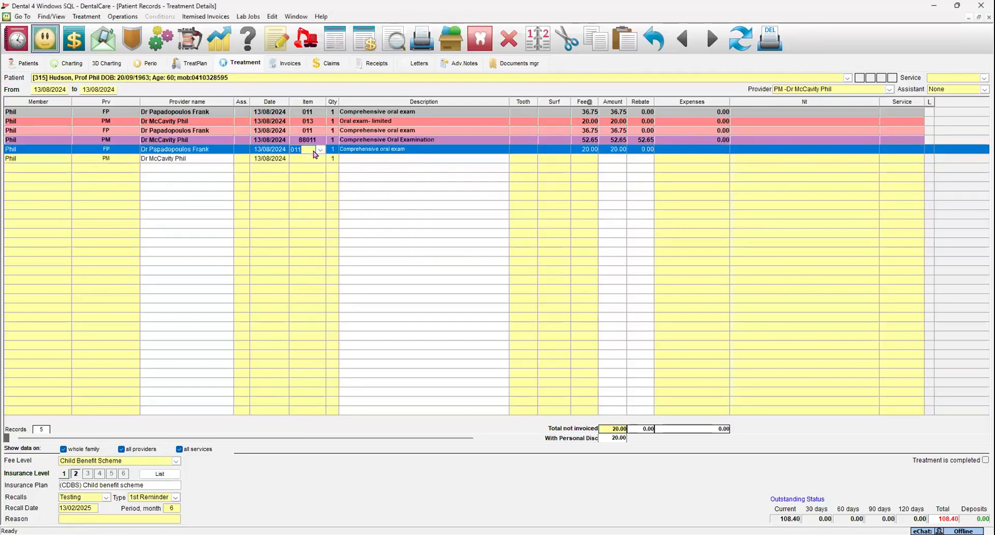
click(595, 151)
text(50)
key(Return)
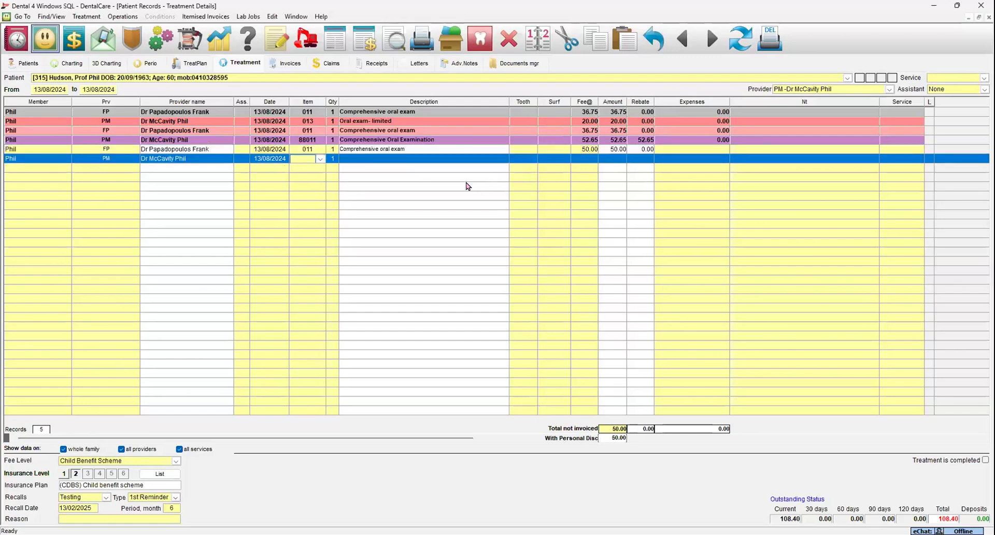
- Set the fee level to Standard and confirm applying it to the uninvoiced item 011
click(77, 460)
scroll(81, 493, down, 5)
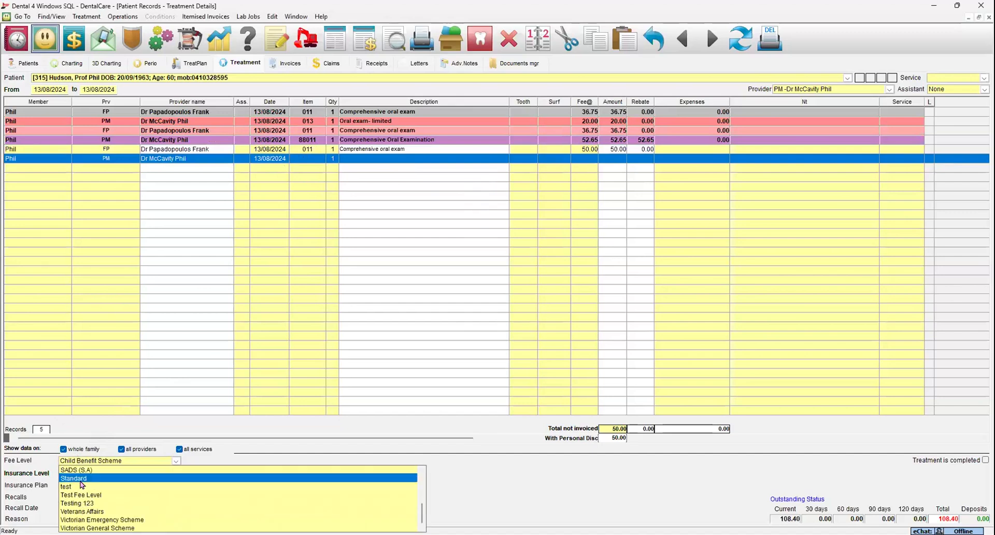
click(78, 478)
click(507, 313)
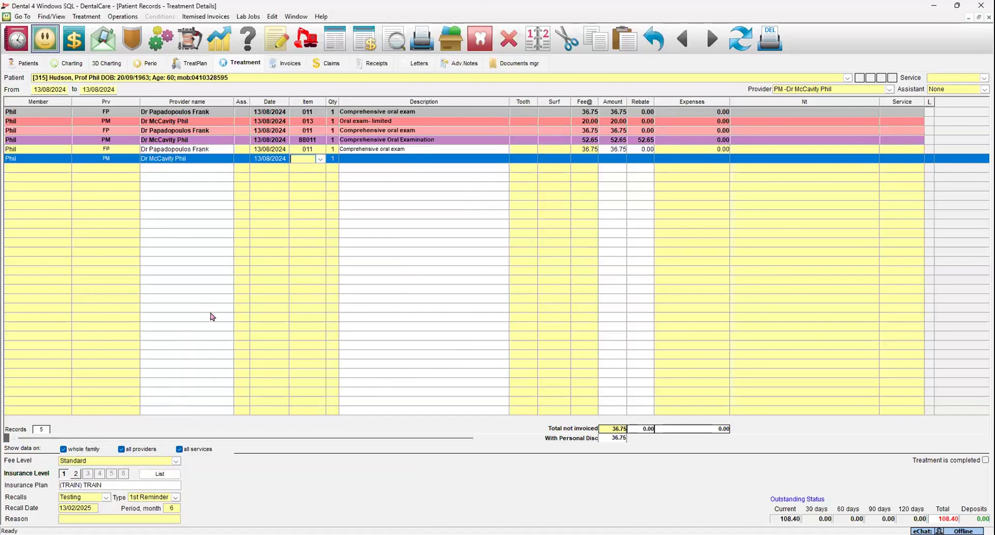
- Start an itemised invoice for the uninvoiced item 011, and hide and show its extended attributes again
click(331, 46)
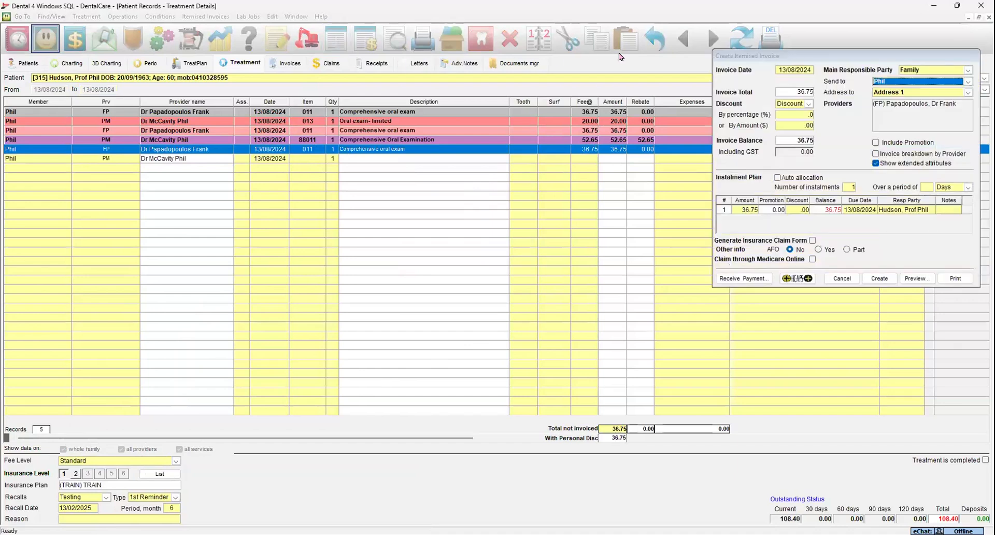
drag(719, 53, 331, 114)
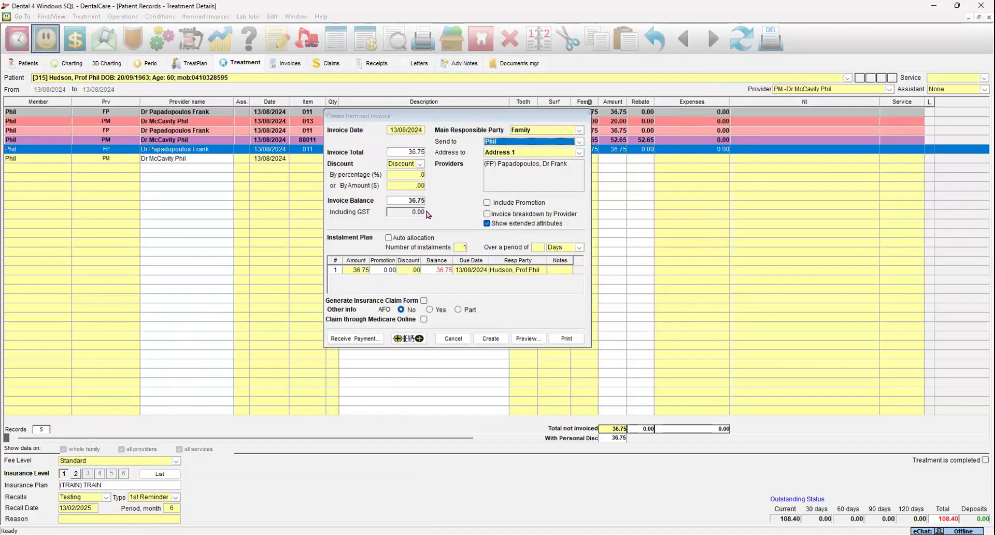
click(487, 224)
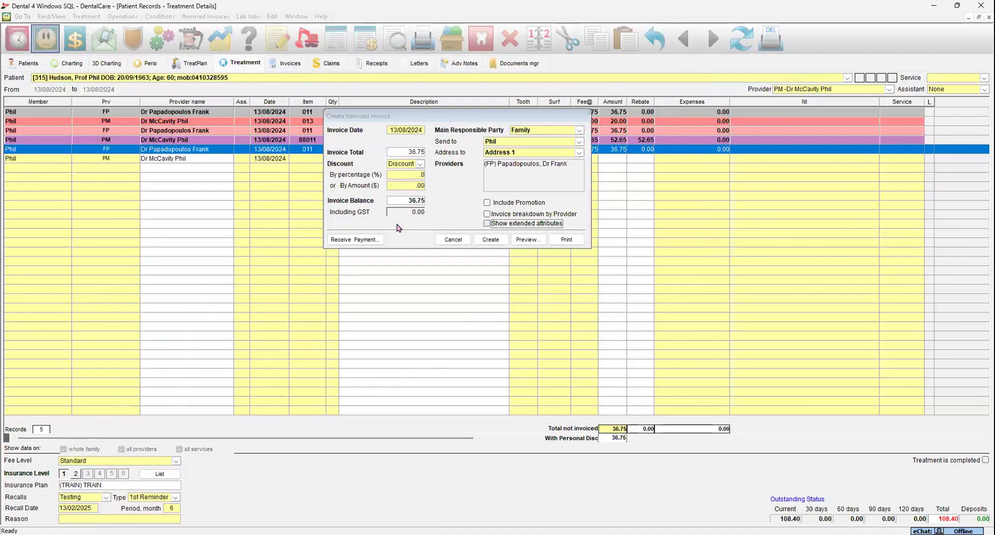
click(390, 176)
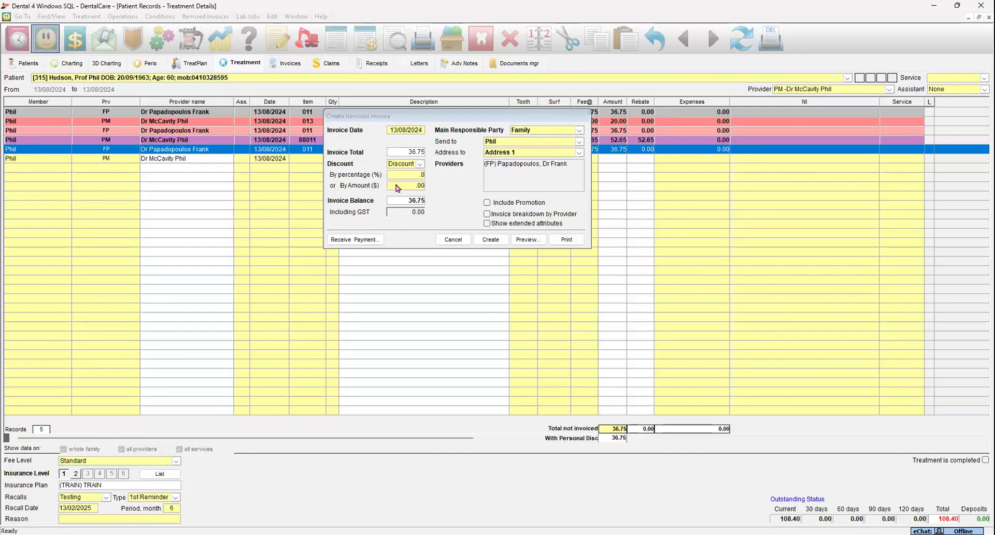
click(398, 187)
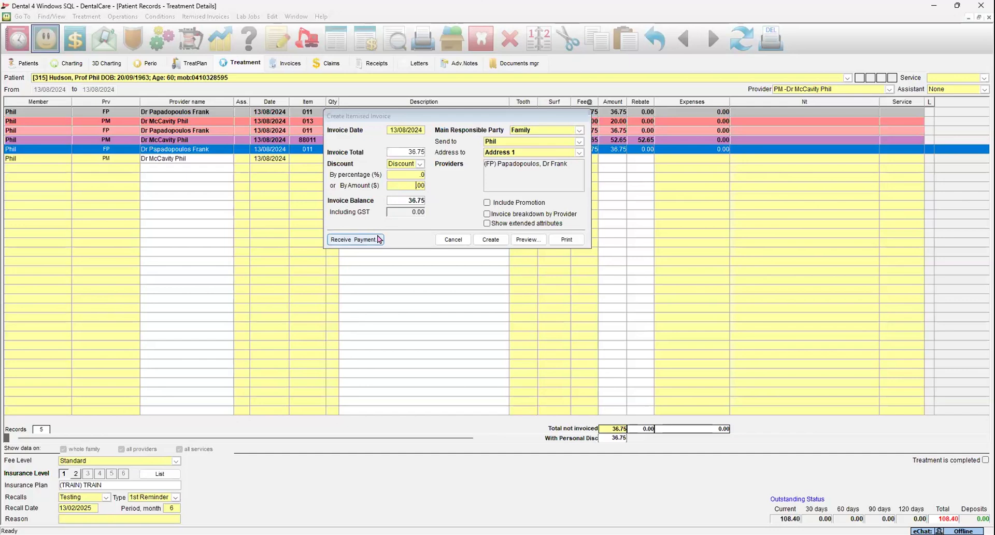
click(487, 224)
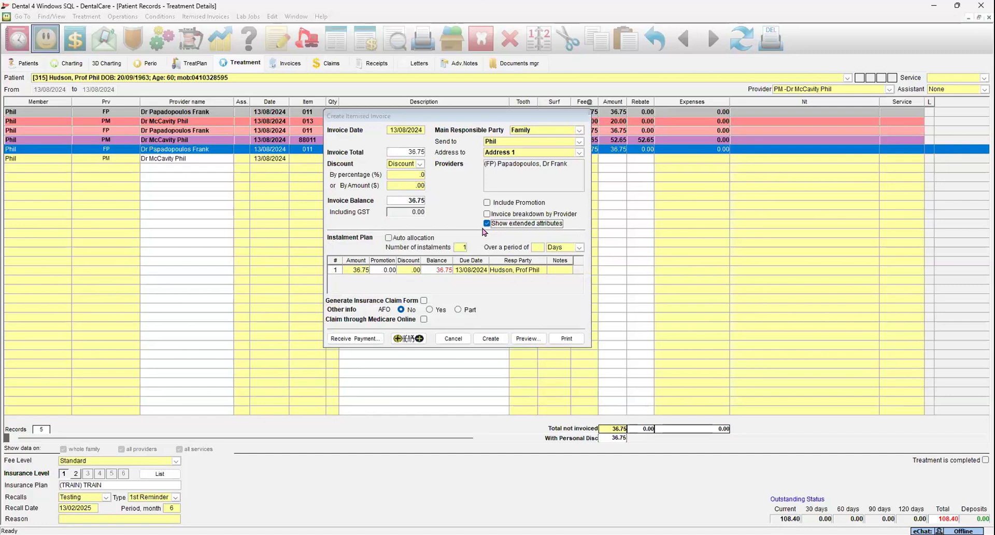
- Apply a discount of 5.00 by amount to the item 011 invoice
click(405, 185)
text(500)
key(BackSpace)
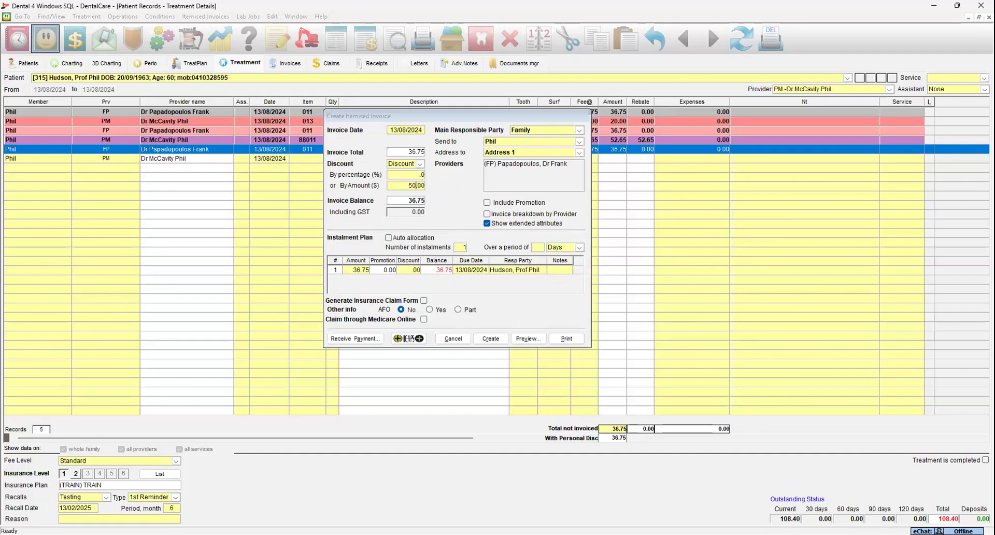
key(BackSpace)
key(Tab)
- Submit a HICAPS insurance claim for item 011 from the invoice and accept the test-mode, card and part-payment prompts
click(404, 339)
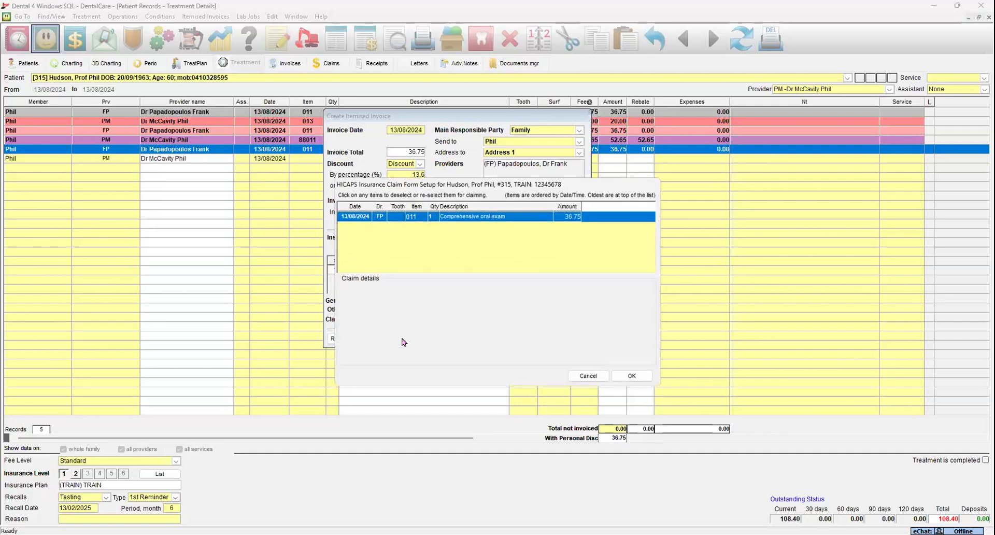
click(632, 376)
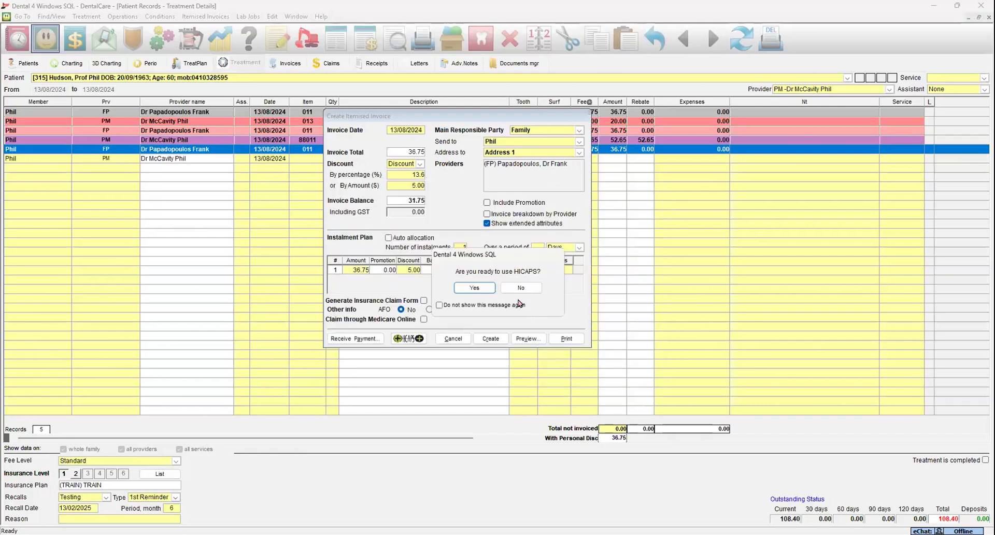
click(487, 289)
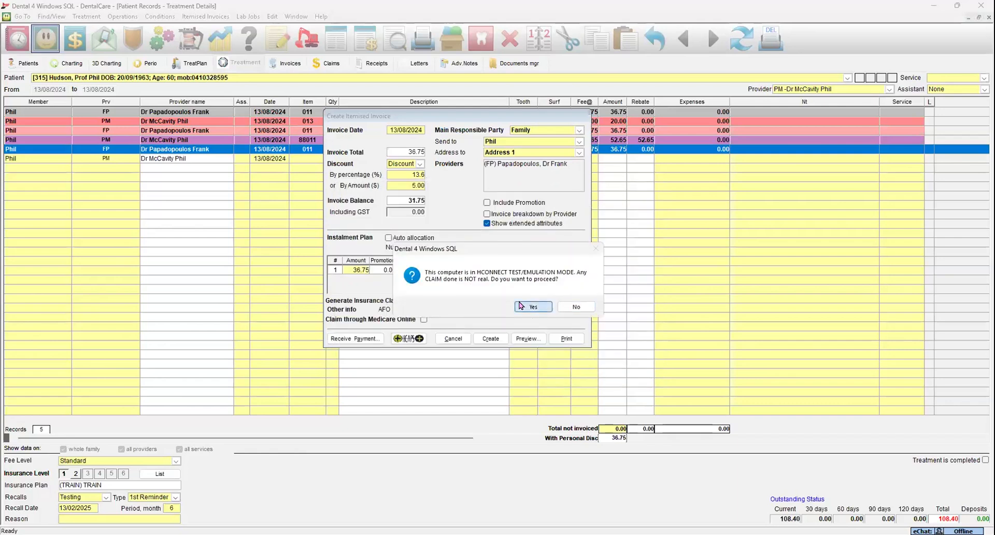
click(521, 306)
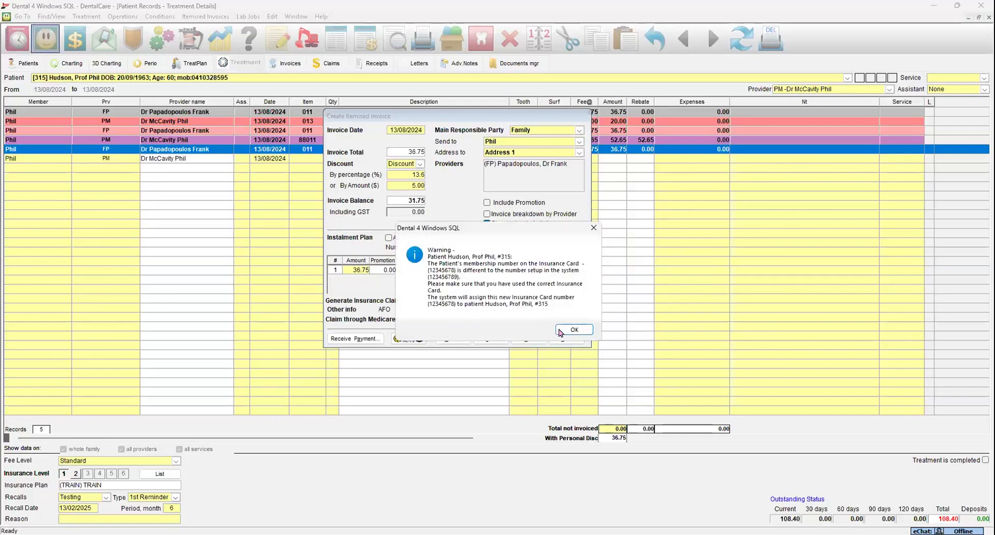
click(560, 331)
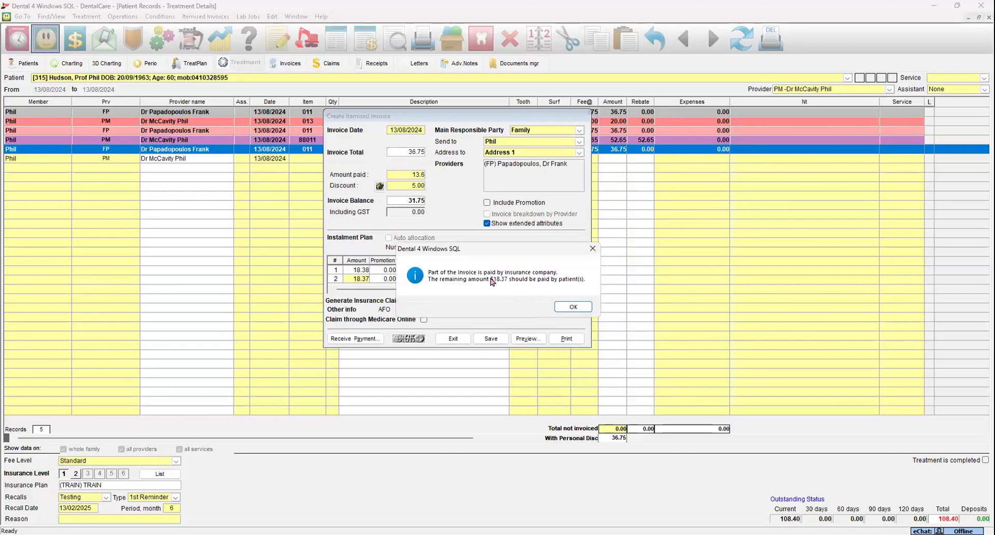
click(558, 308)
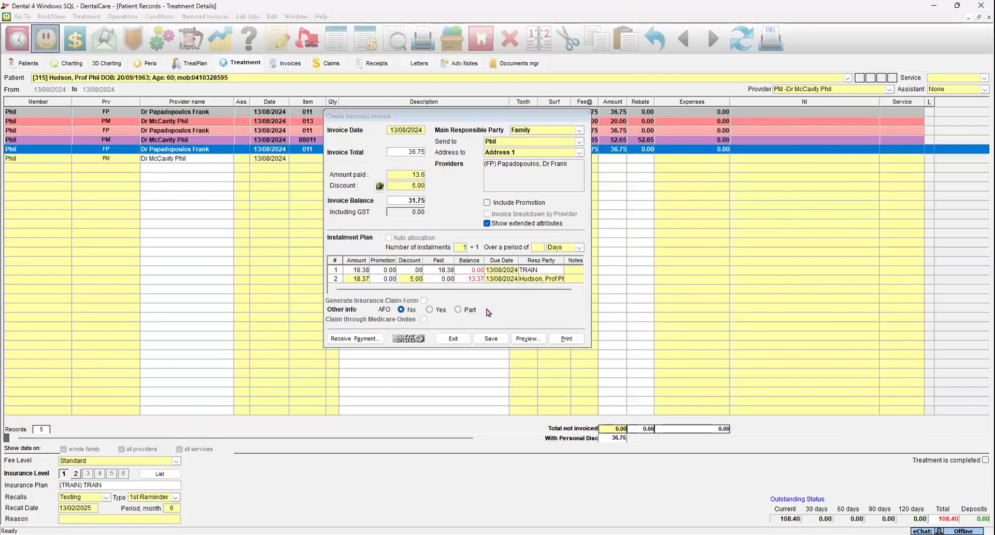
- Start receiving the patient's gap payment for the item 011 invoice and enter 13.37 in cash
click(372, 341)
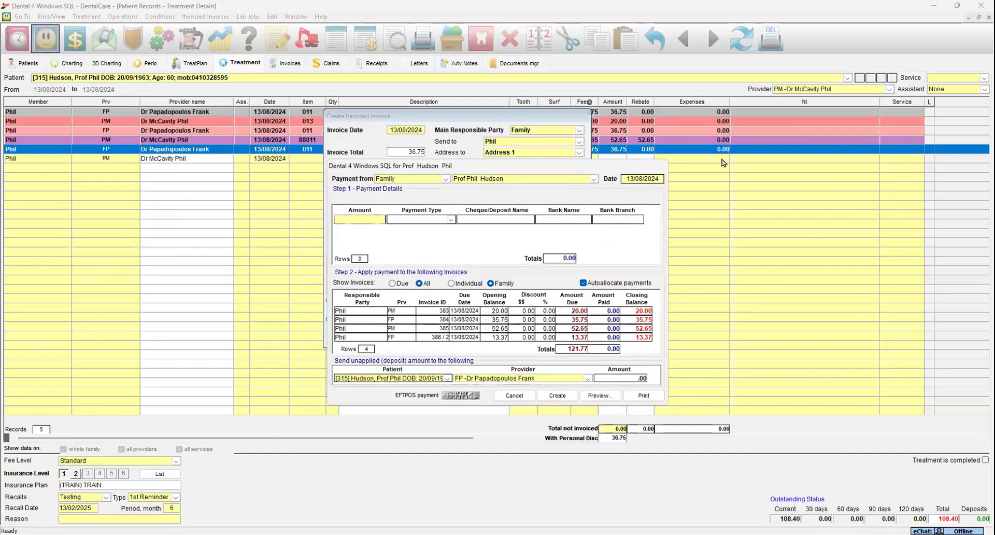
drag(524, 167, 672, 160)
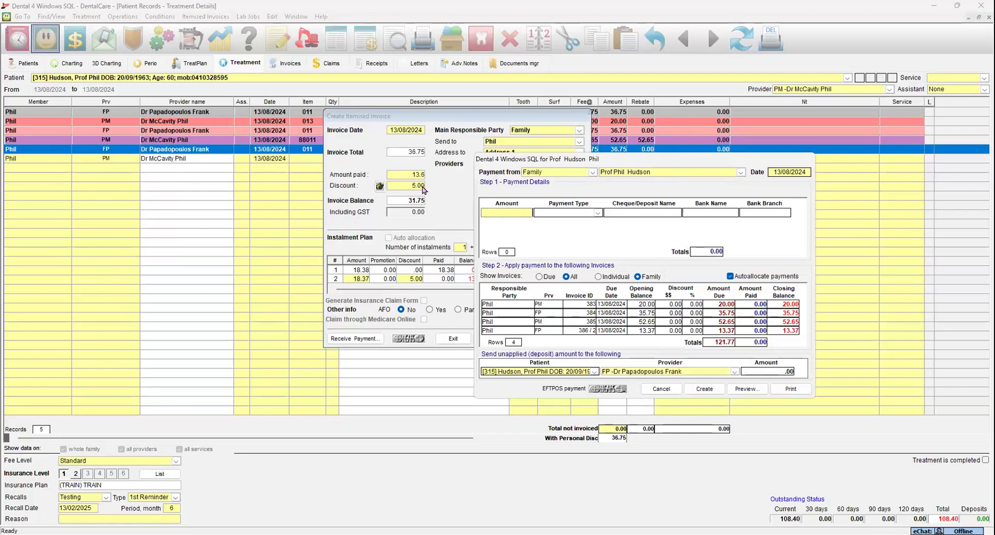
click(498, 217)
text(18.37)
drag(506, 214, 544, 219)
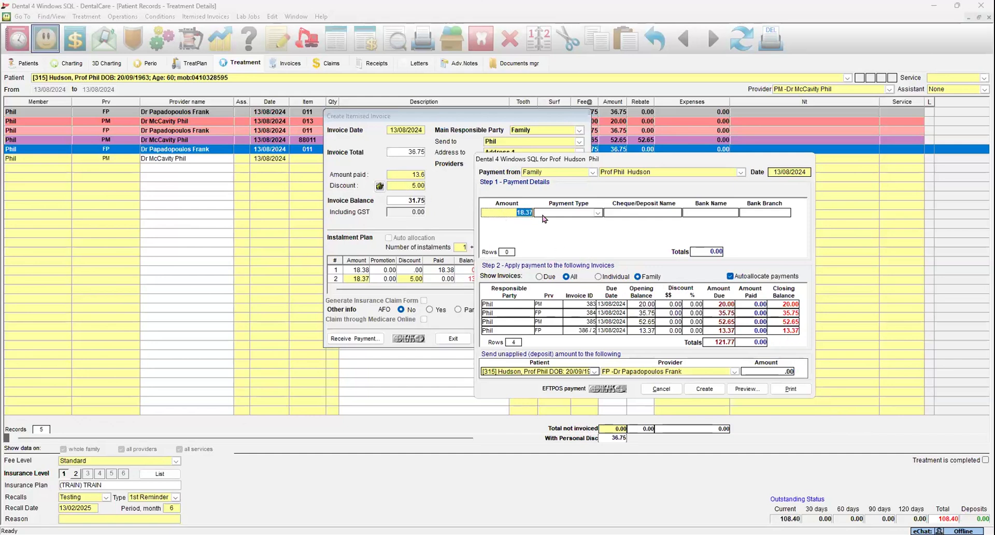
text(13.37)
click(586, 217)
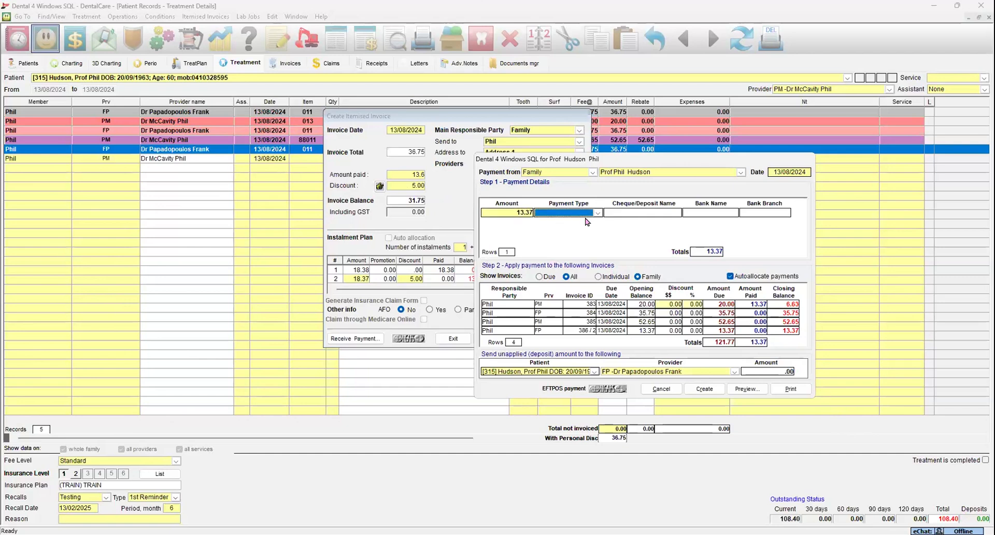
click(587, 221)
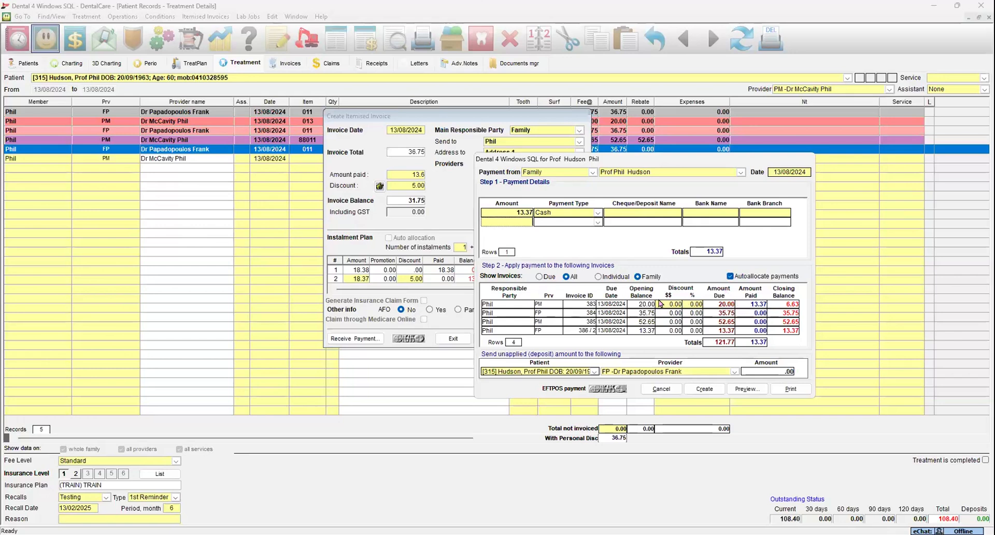
- Turn off automatic payment allocation, apply 13.37 to the patient's 13.37 instalment, create the payment, and accept the recall update
click(730, 276)
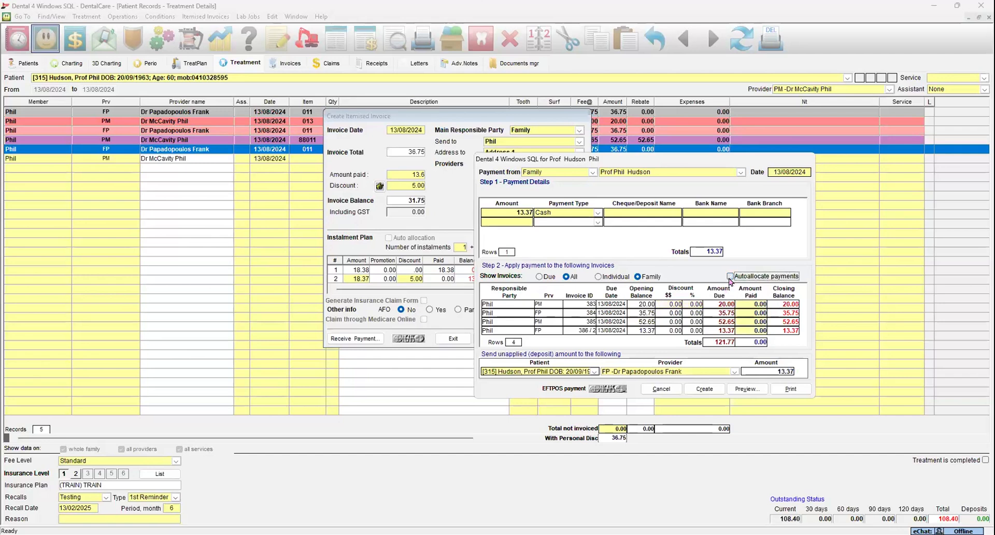
click(748, 331)
text(13.37)
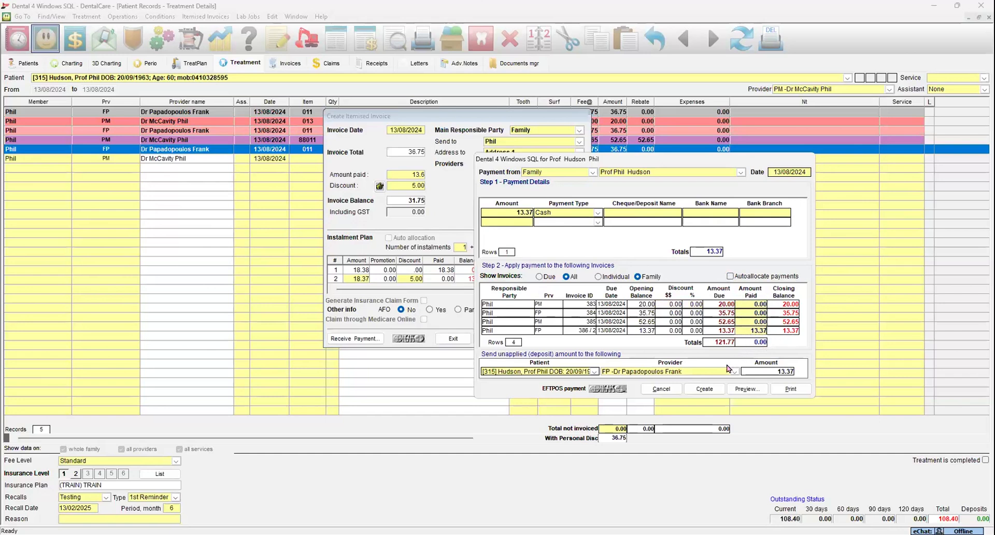
click(718, 390)
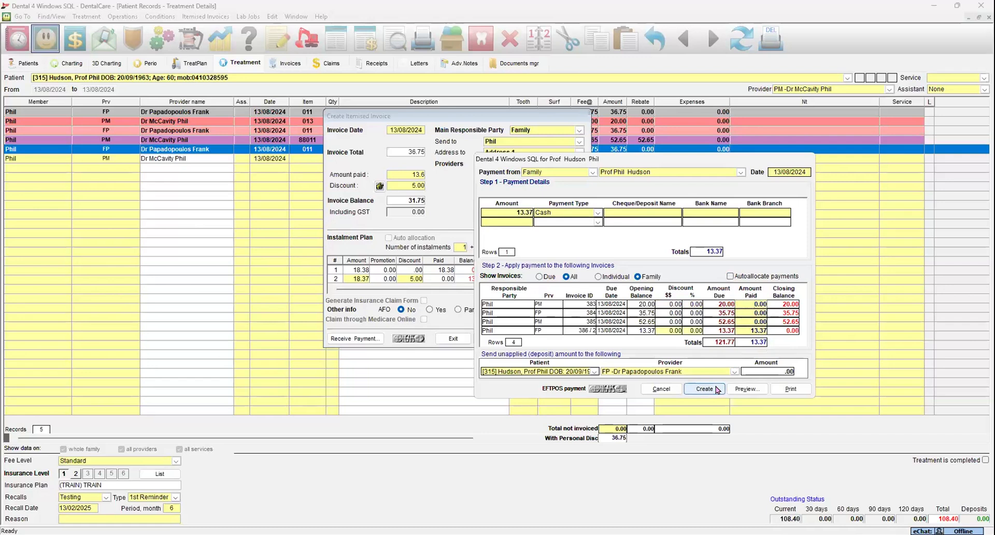
click(705, 394)
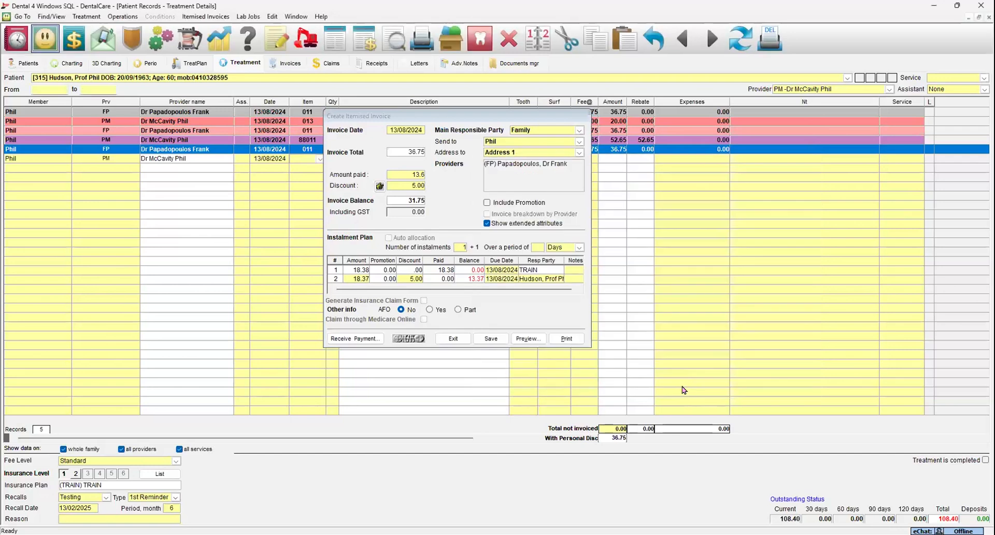
click(664, 334)
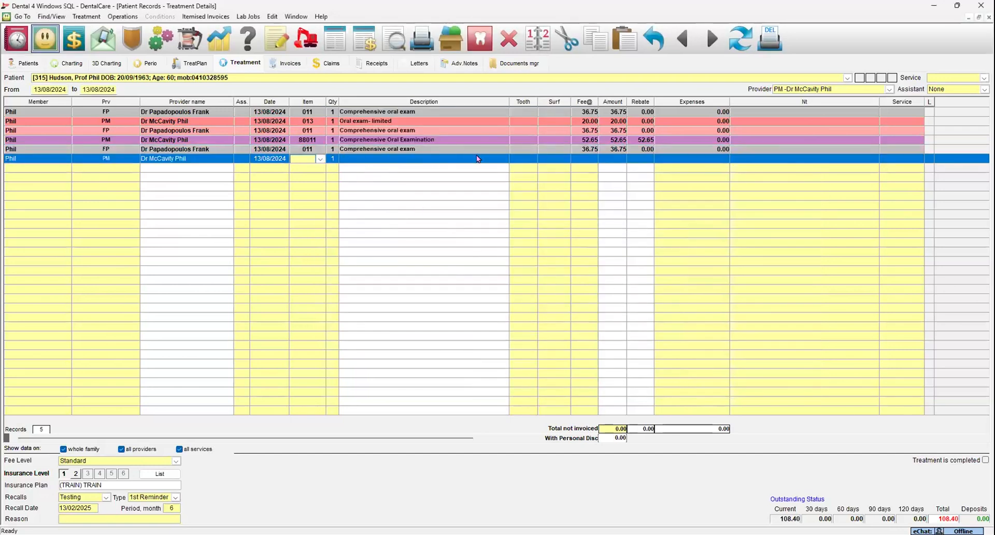
click(441, 52)
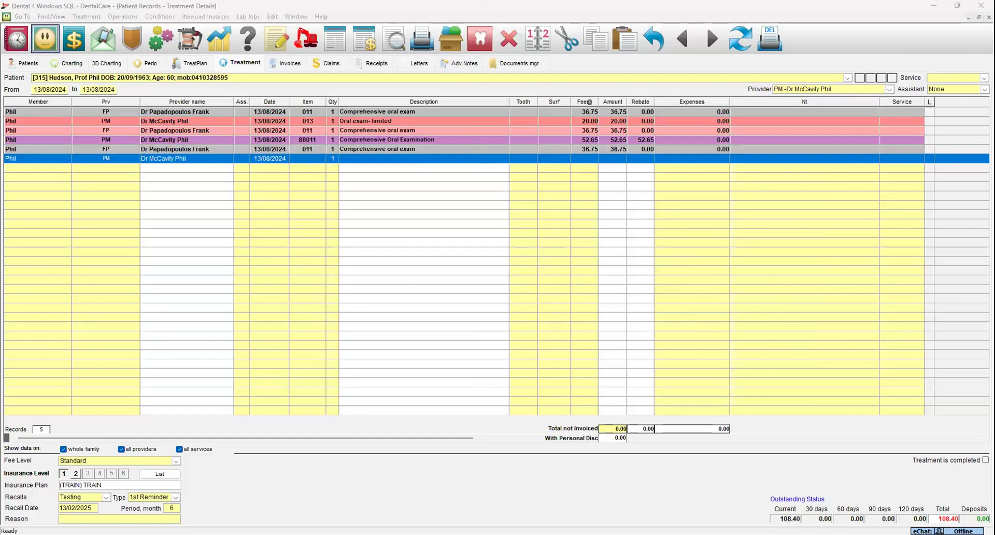
click(308, 159)
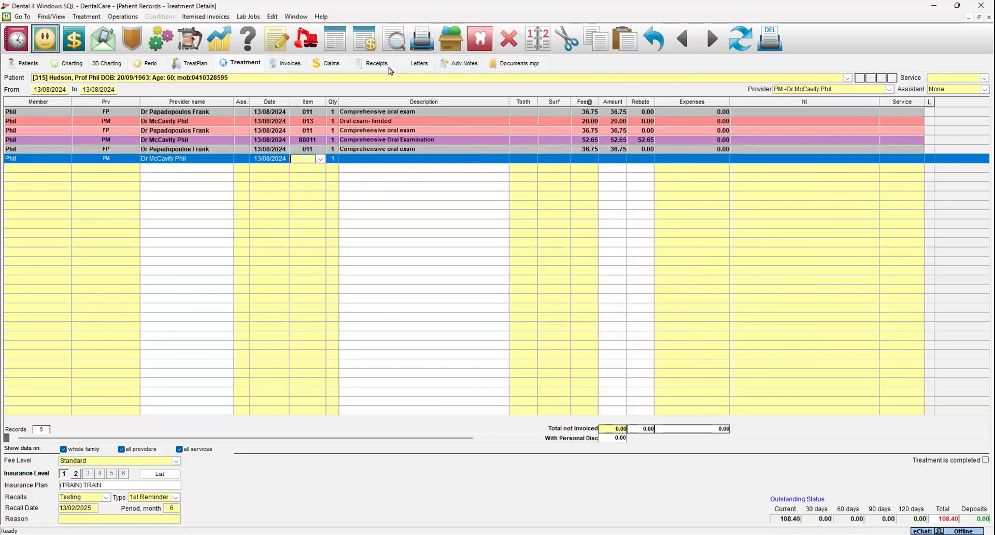
- Record another treatment item 011 for the patient and set its fee to 100
click(400, 50)
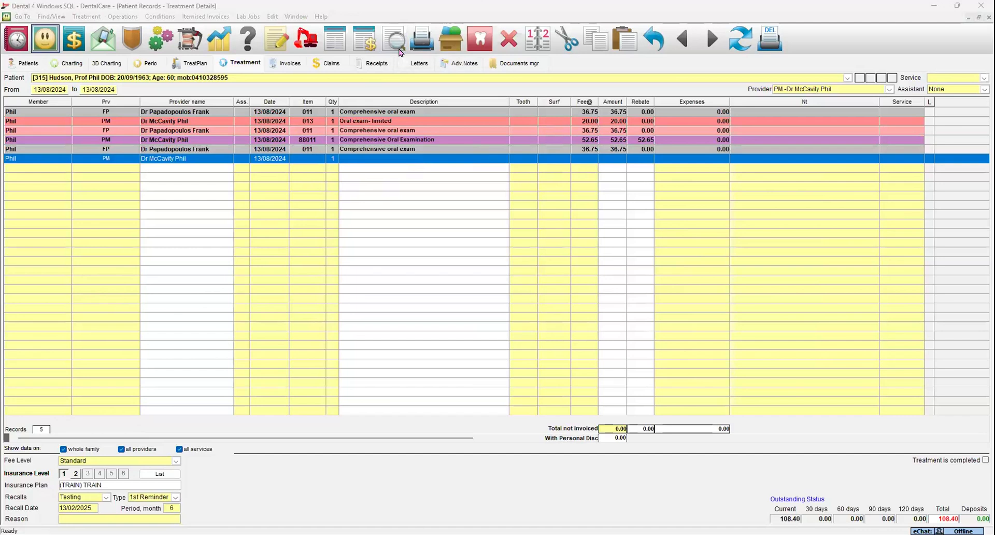
click(313, 159)
text(011)
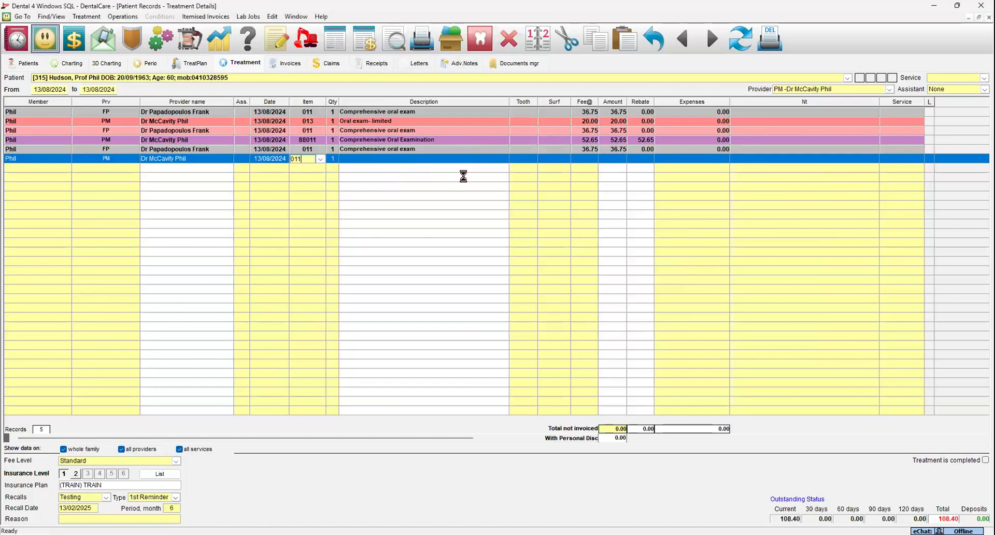
click(584, 158)
text(100)
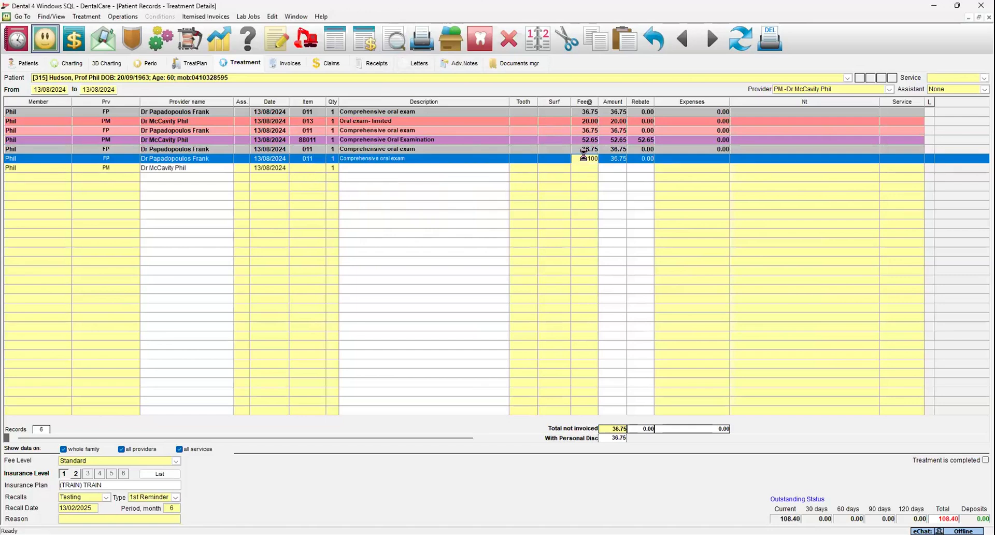
key(Return)
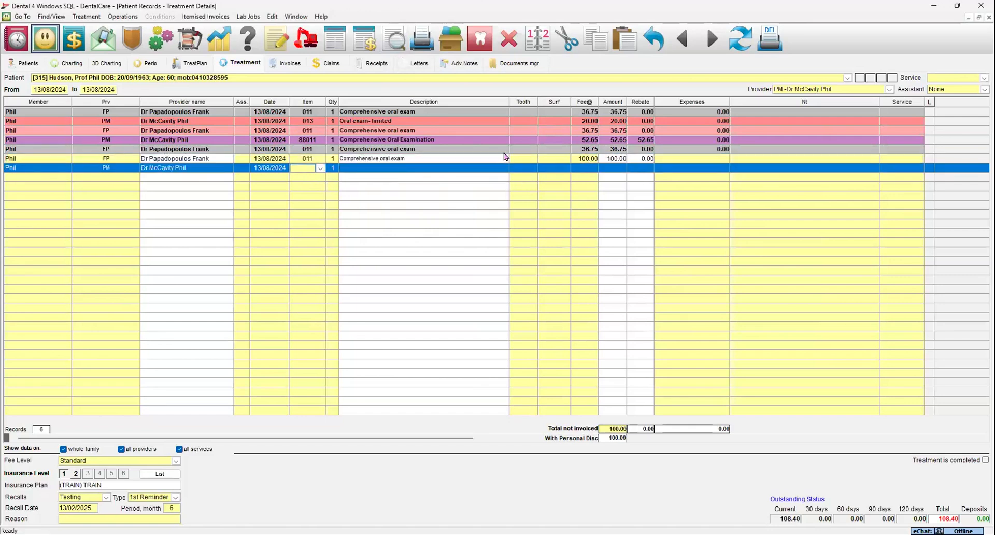
- Create an invoice for the 100.00 item 011 treatment, submit its HICAPS insurance claim, and accept the claim prompts
click(344, 48)
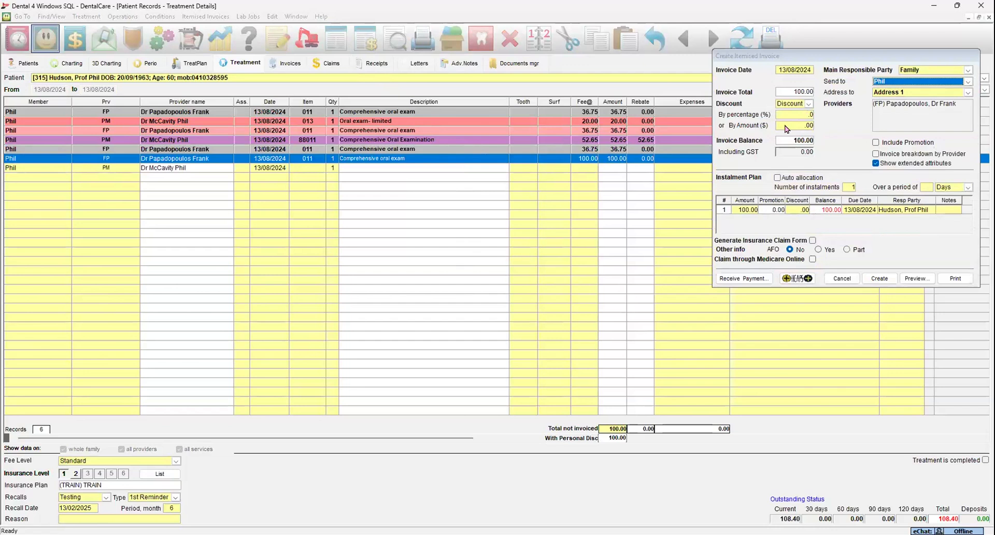
click(790, 279)
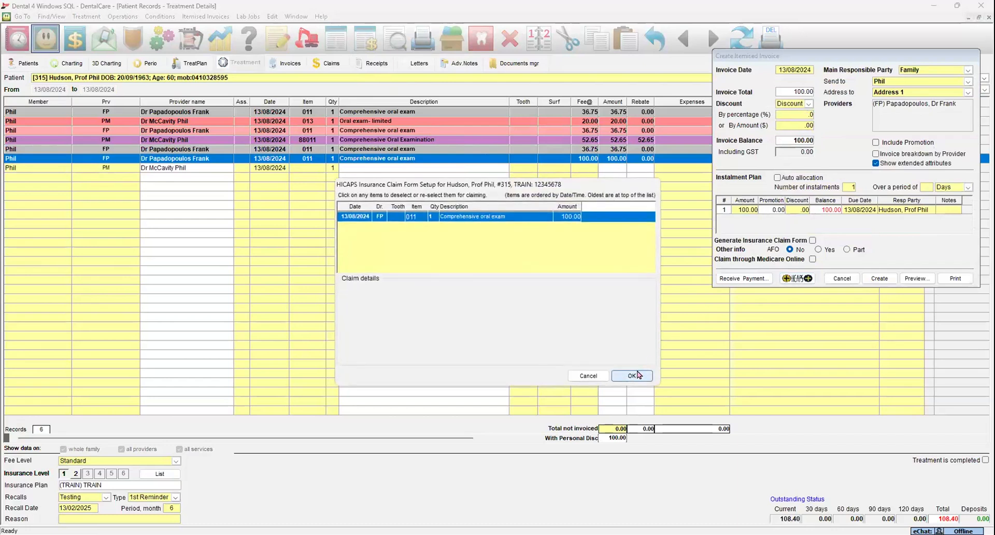
click(634, 376)
click(493, 293)
click(538, 308)
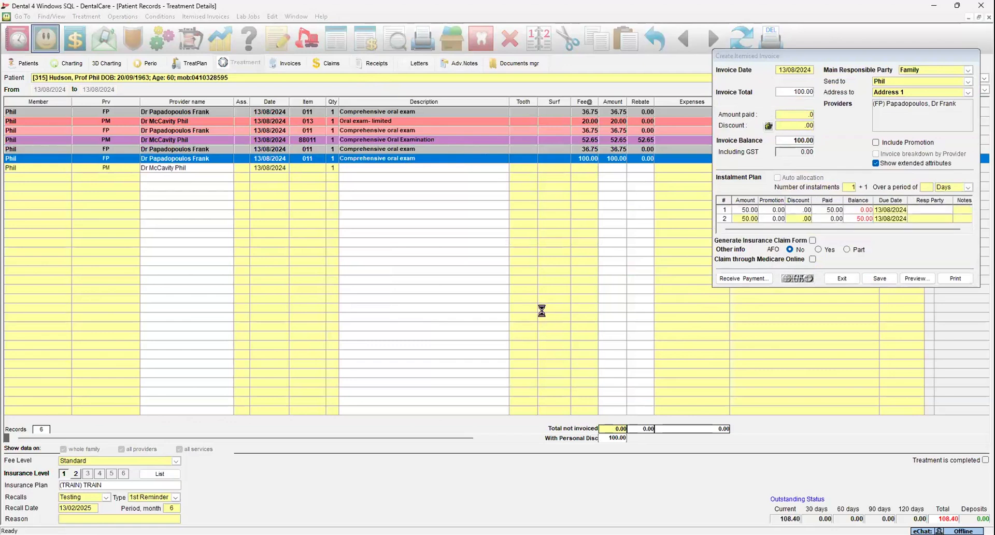
click(584, 309)
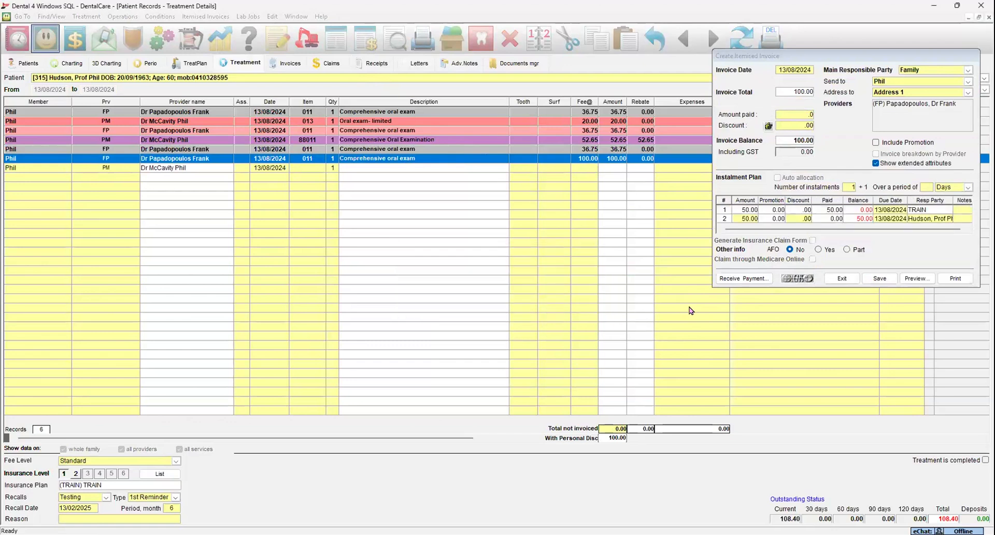
- Start receiving a gap payment of 50, turn off automatic allocation, and apply 50 to the patient's instalment of invoice 387
click(728, 280)
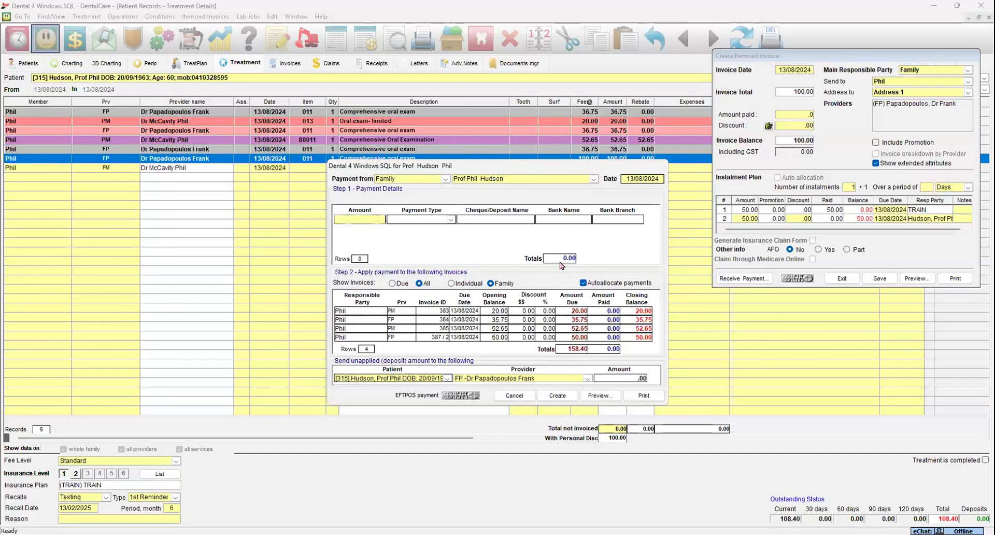
click(379, 219)
text(50)
key(Tab)
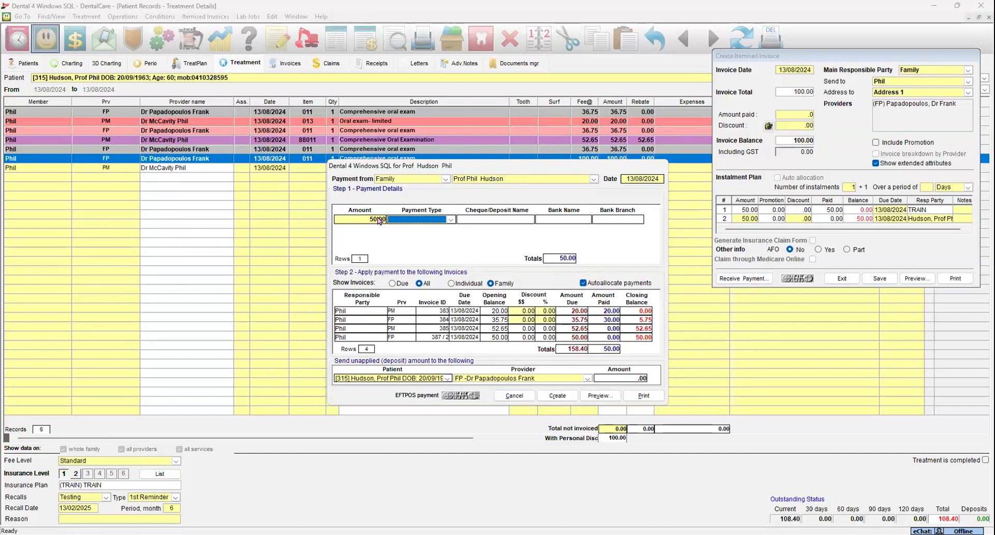
click(584, 283)
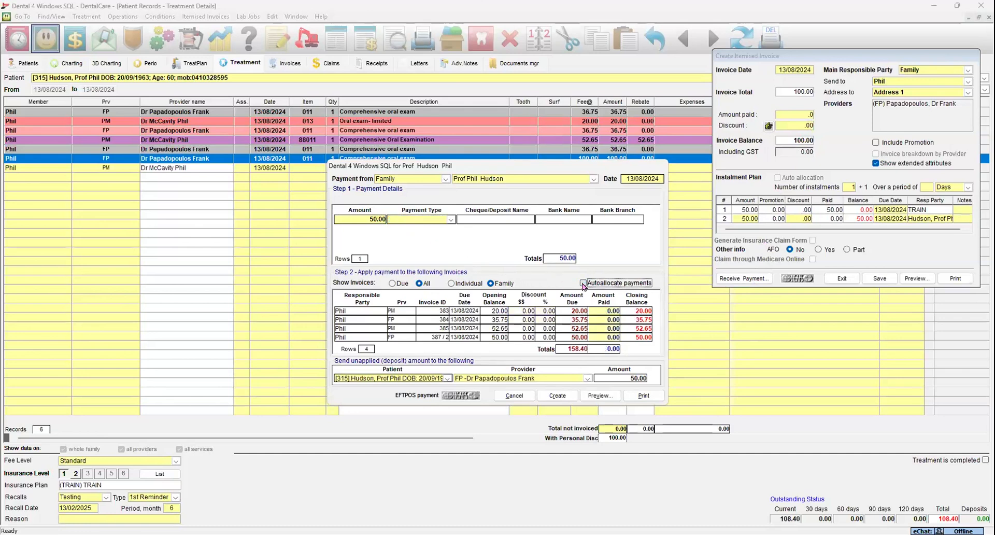
click(607, 338)
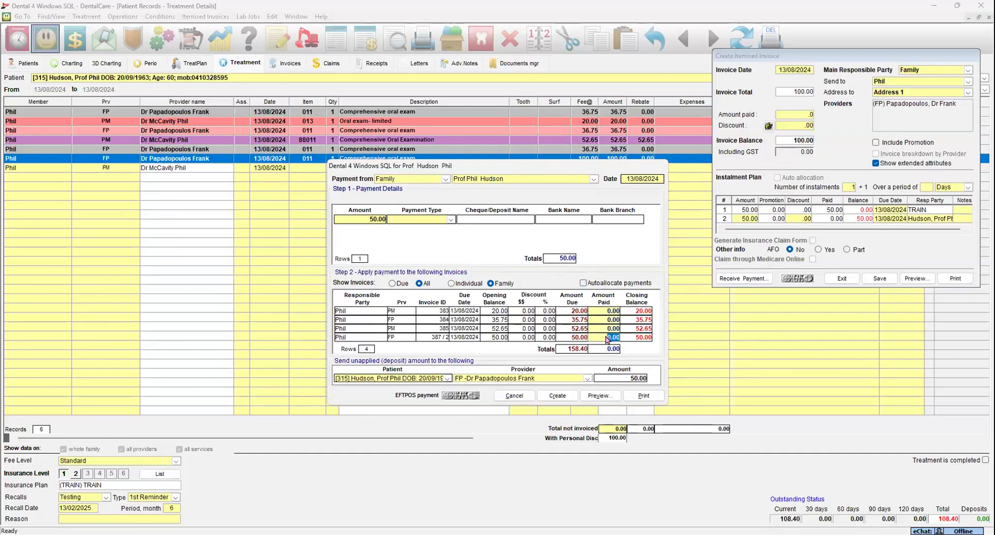
text(50)
key(Return)
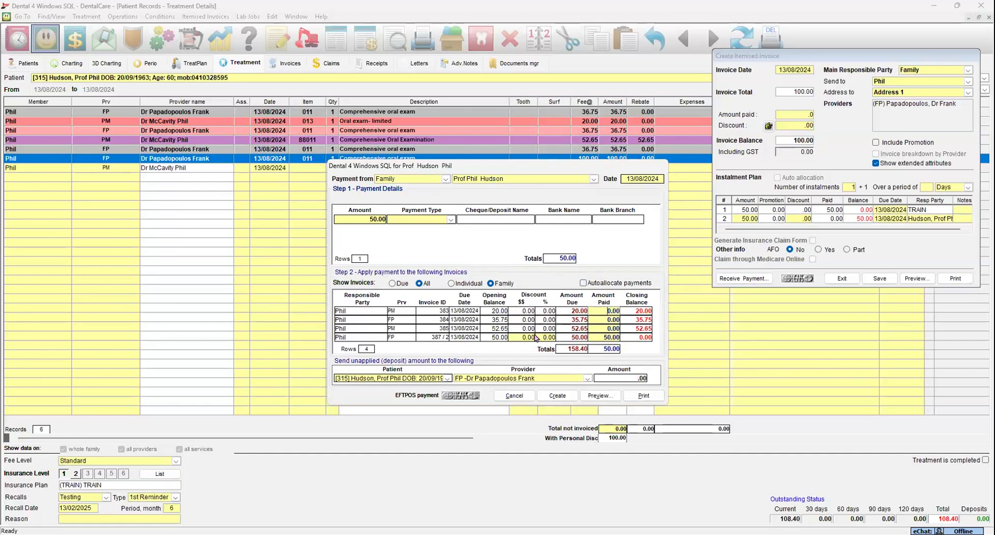
- Give the patient's 50.00 instalment a 20% discount and change the payment to 40 in cash
click(548, 338)
text(20)
key(Tab)
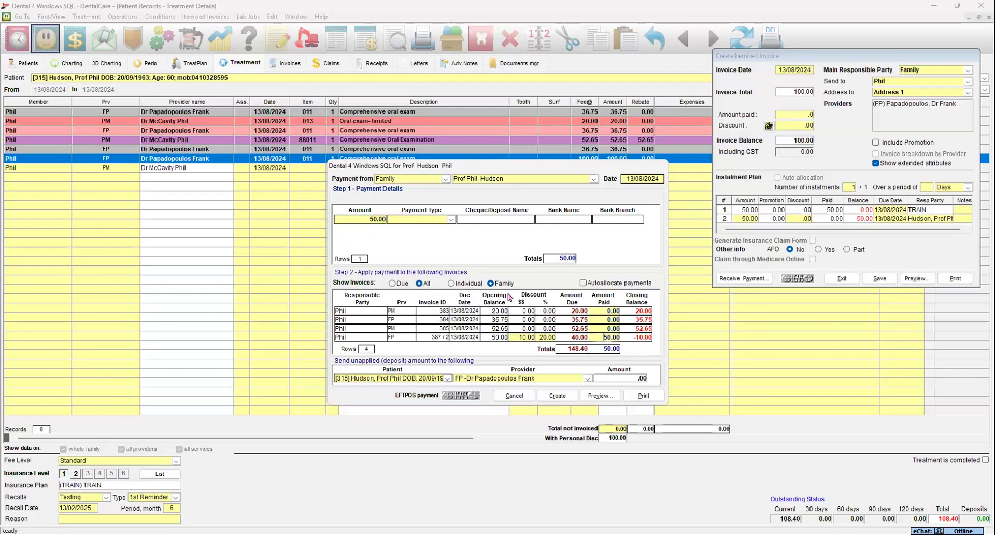
click(377, 219)
text(40)
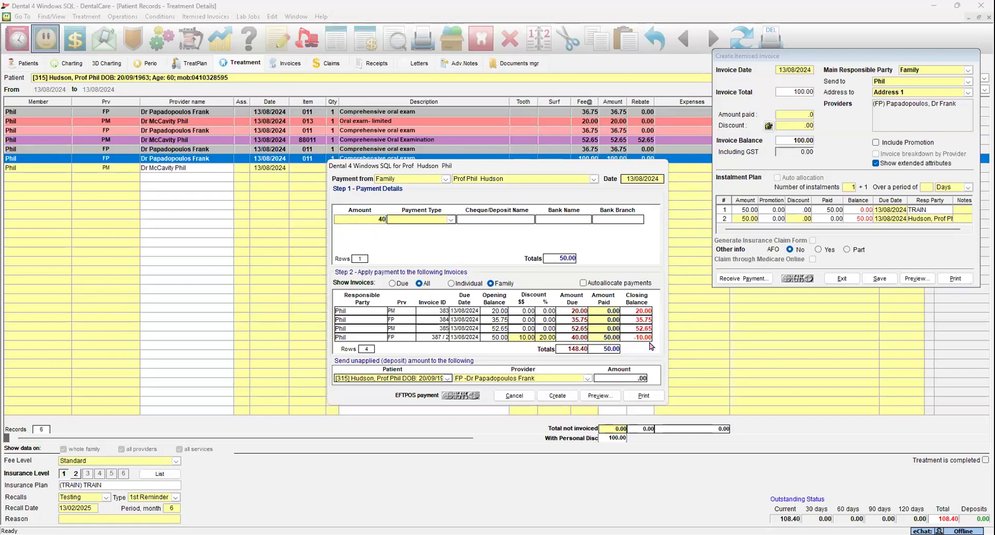
key(Tab)
key(c)
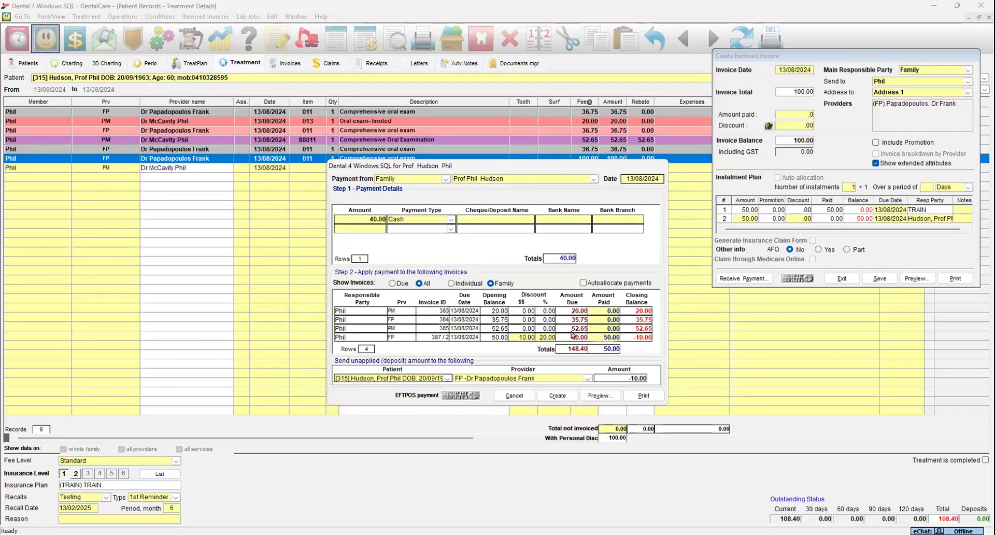
key(Tab)
- Set the amount paid on the discounted instalment to 40, create the payment, and accept the recall update
click(571, 397)
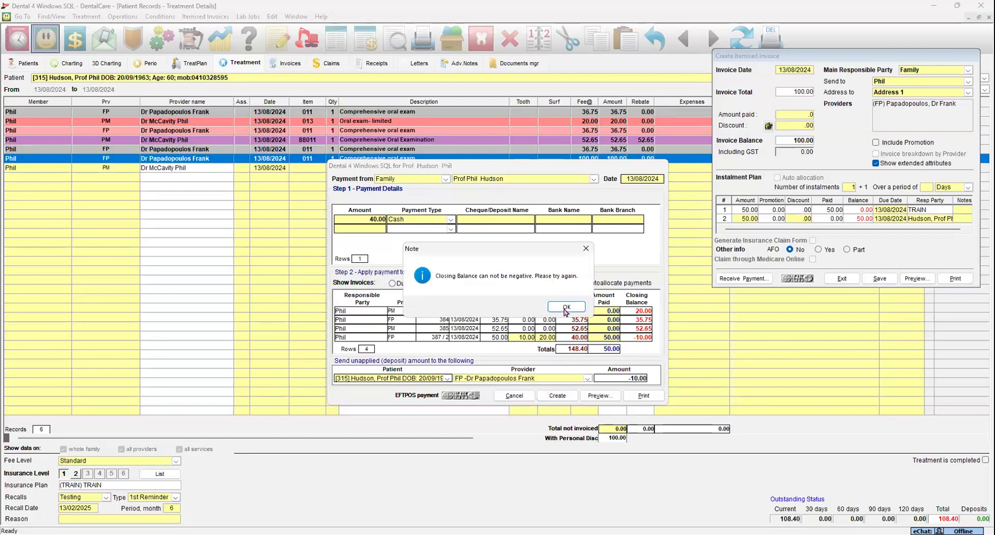
click(567, 307)
click(604, 338)
text(40)
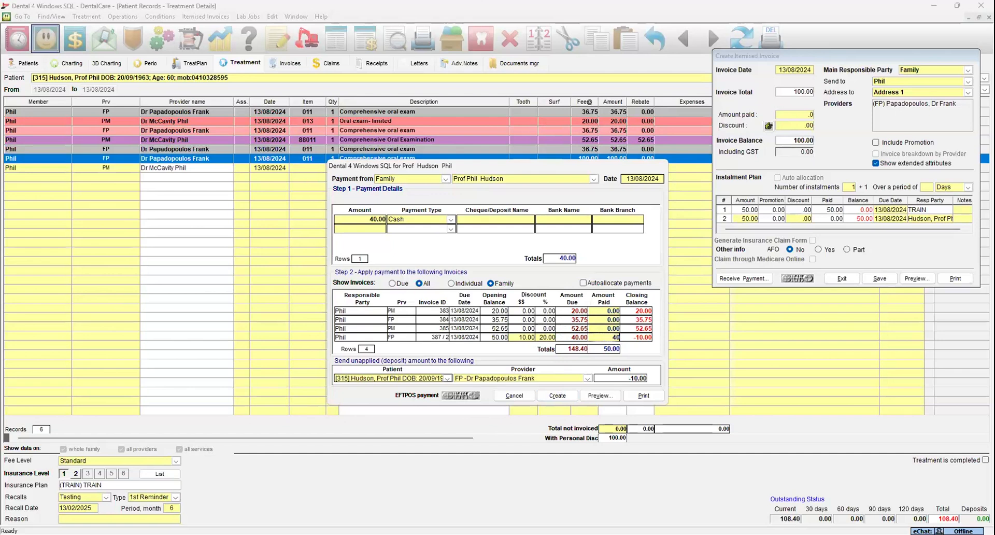
click(608, 341)
click(571, 395)
click(571, 395)
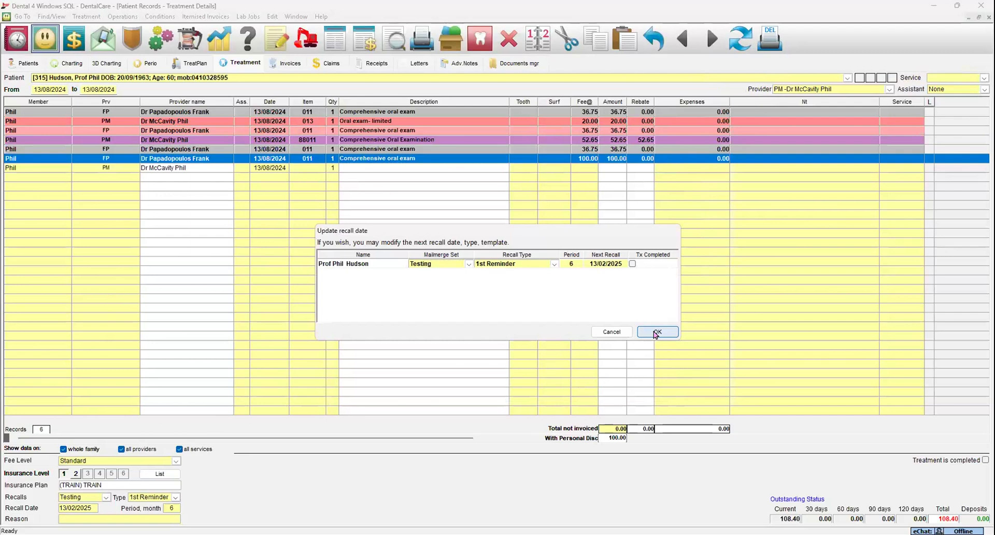
click(656, 332)
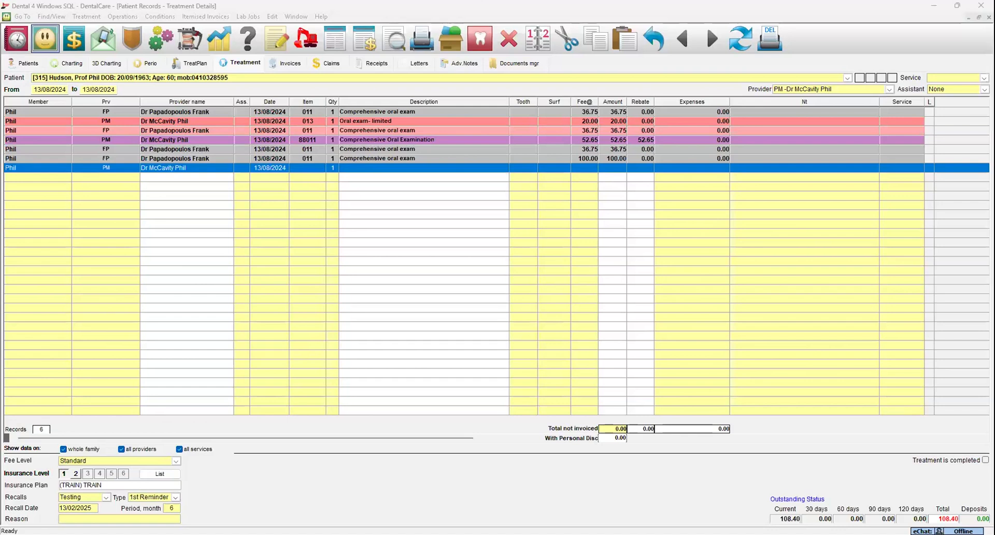
- Open the patient's invoices and give the unpaid 20.00 invoice a full discount
click(313, 173)
click(303, 170)
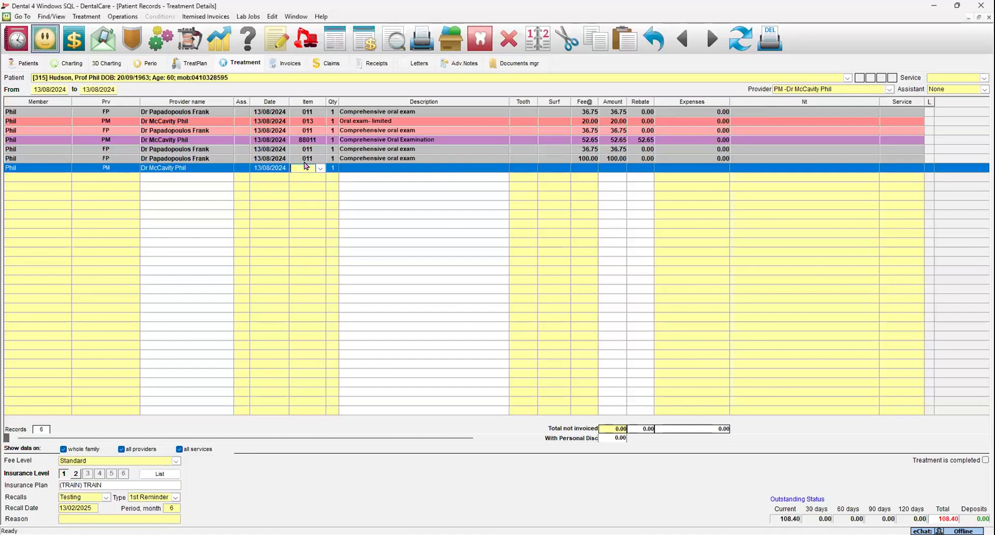
click(289, 66)
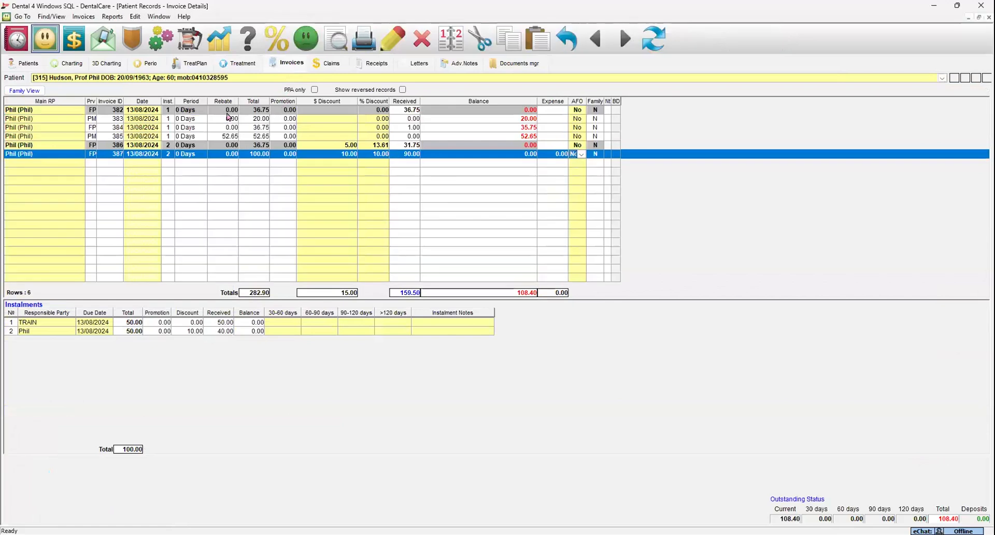
click(336, 119)
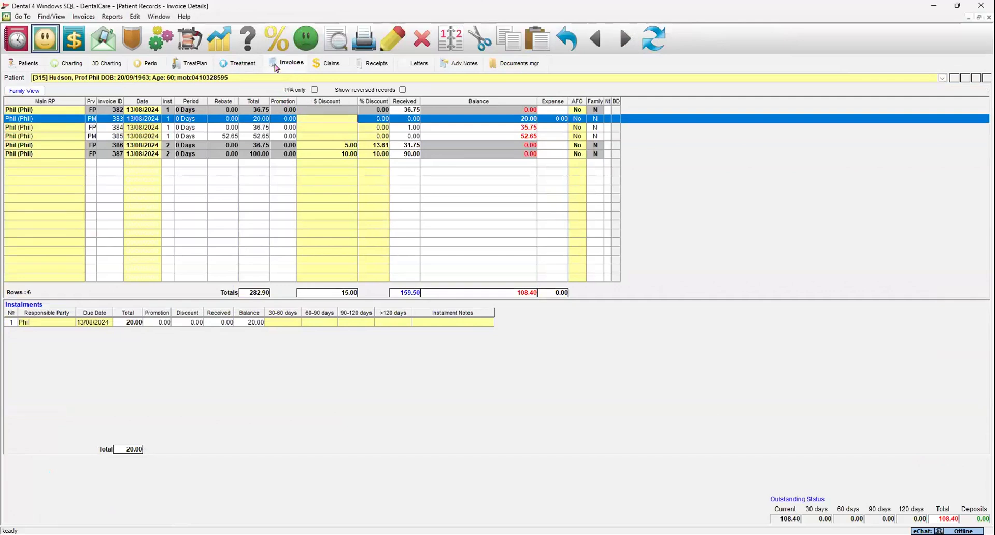
click(277, 66)
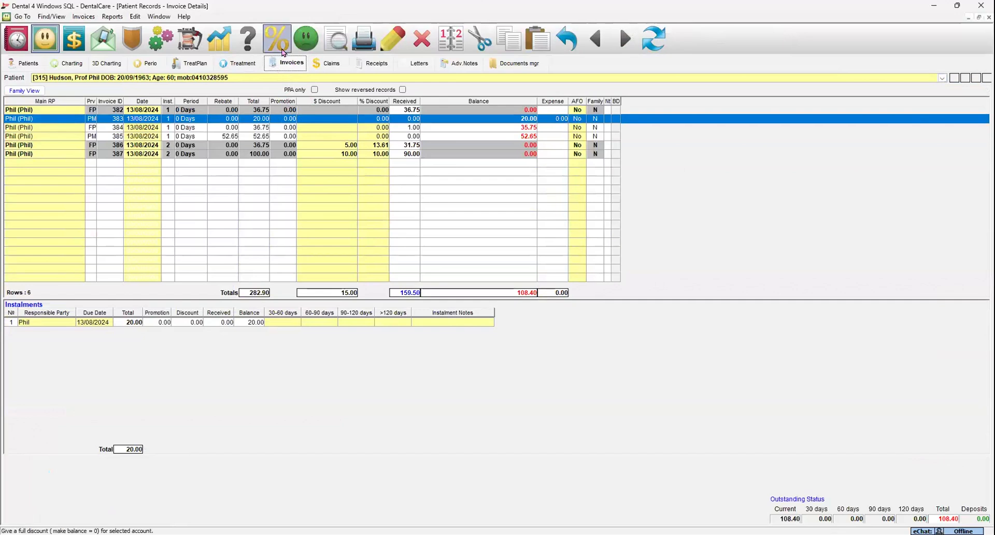
click(283, 51)
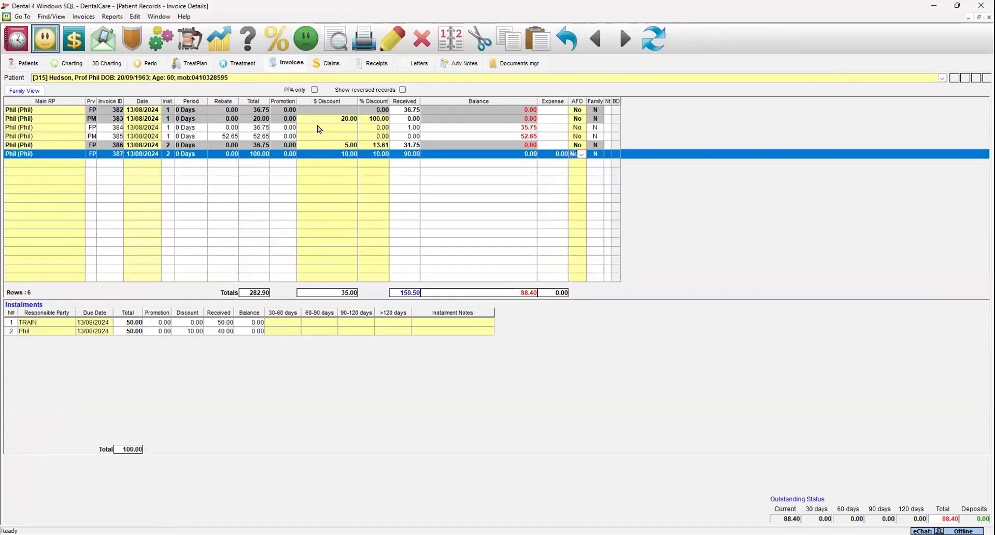
- Give the partly paid 36.75 invoice a full discount and return to the patient's treatment records
click(314, 130)
click(283, 48)
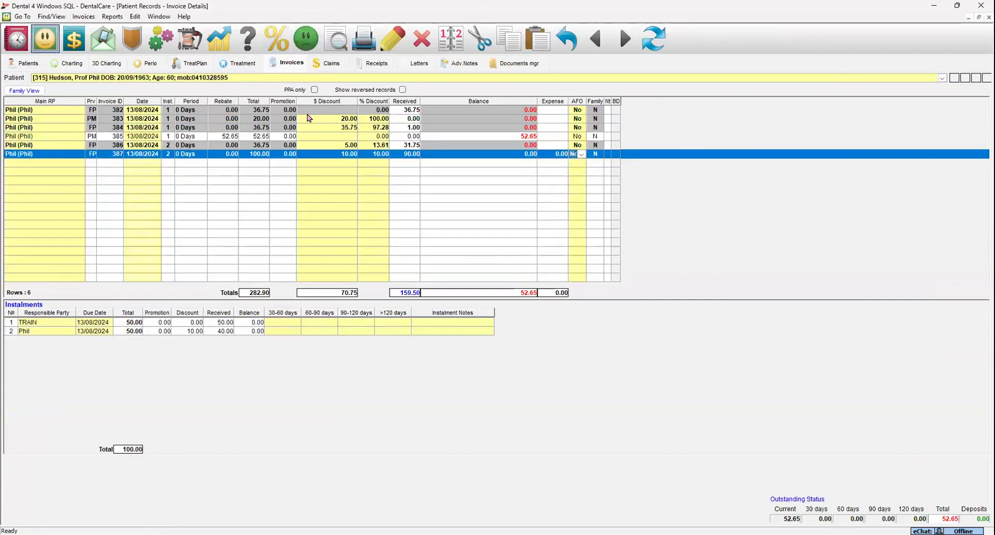
click(328, 137)
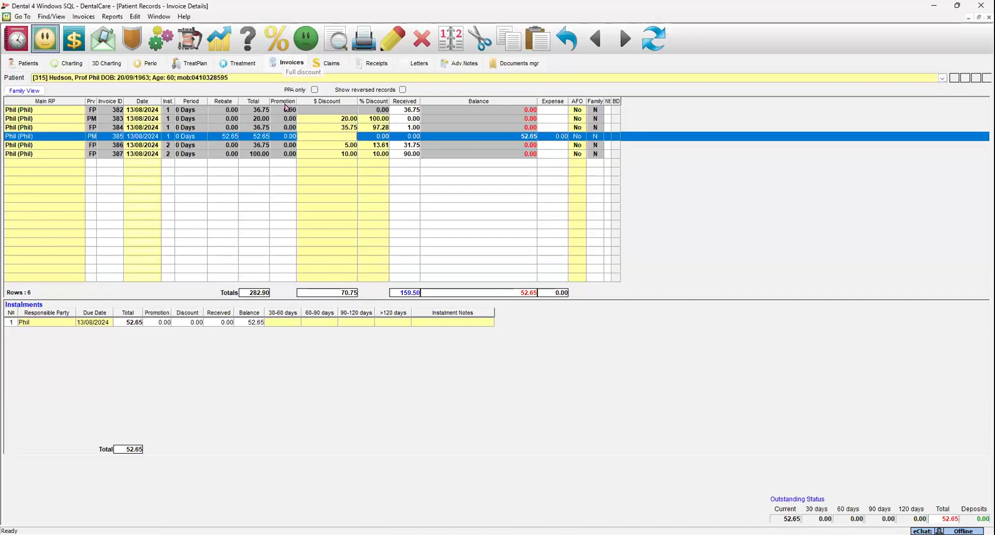
click(256, 68)
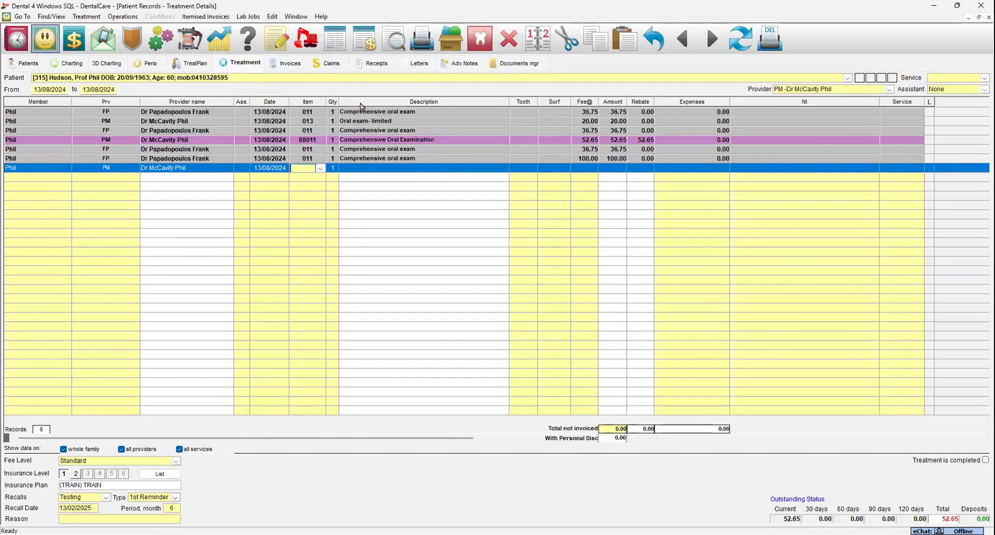
- Start a new receipt from the patient's receipts and enter a payment amount of 152.65
click(366, 69)
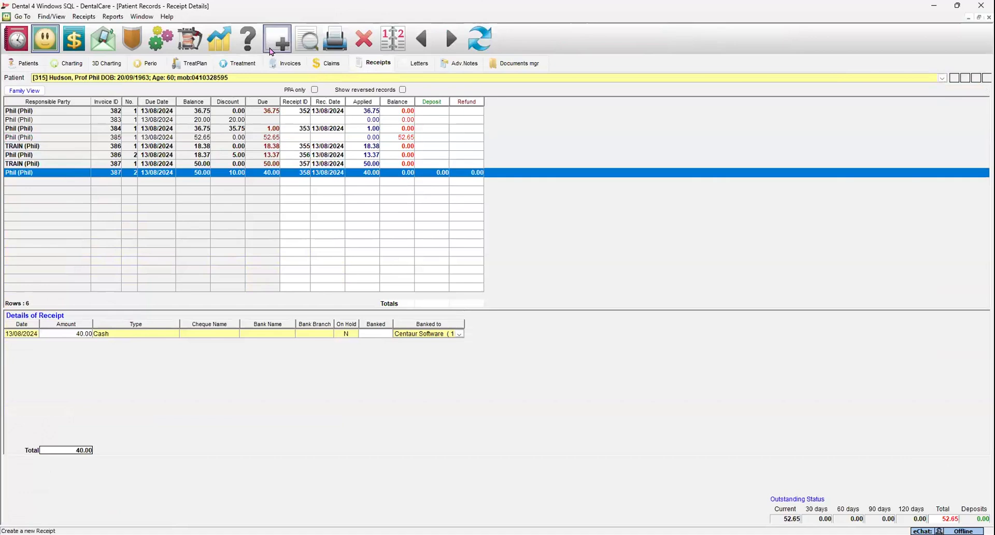
click(270, 50)
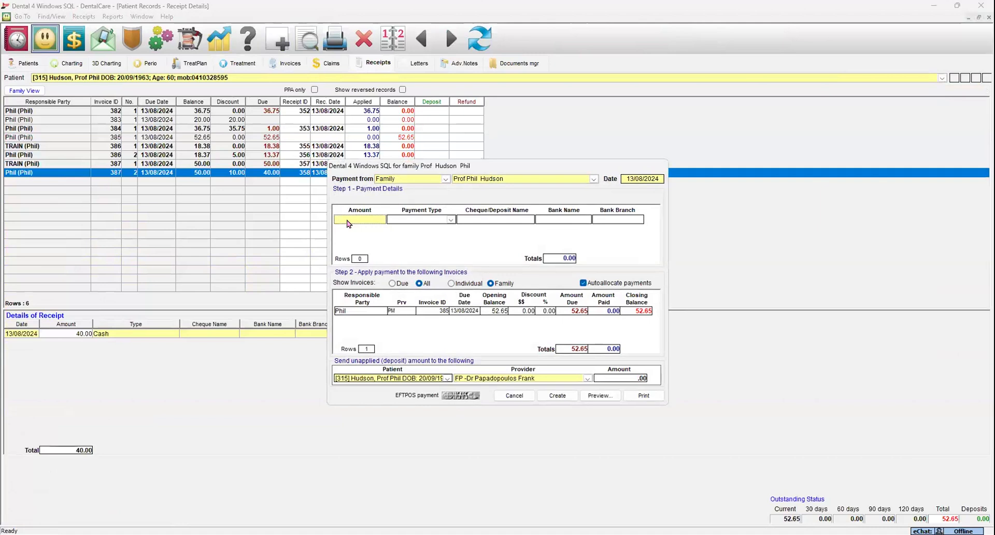
text(152.655)
key(BackSpace)
key(Tab)
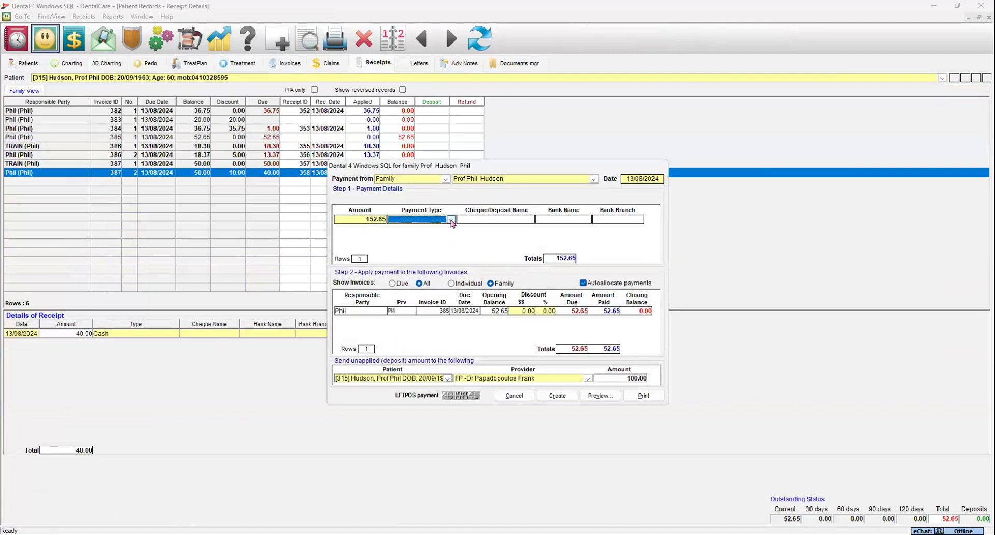
- Try to process the 152.65 payment through HICAPS as an EFTPOS e-payment, and dismiss the resulting notice
click(451, 220)
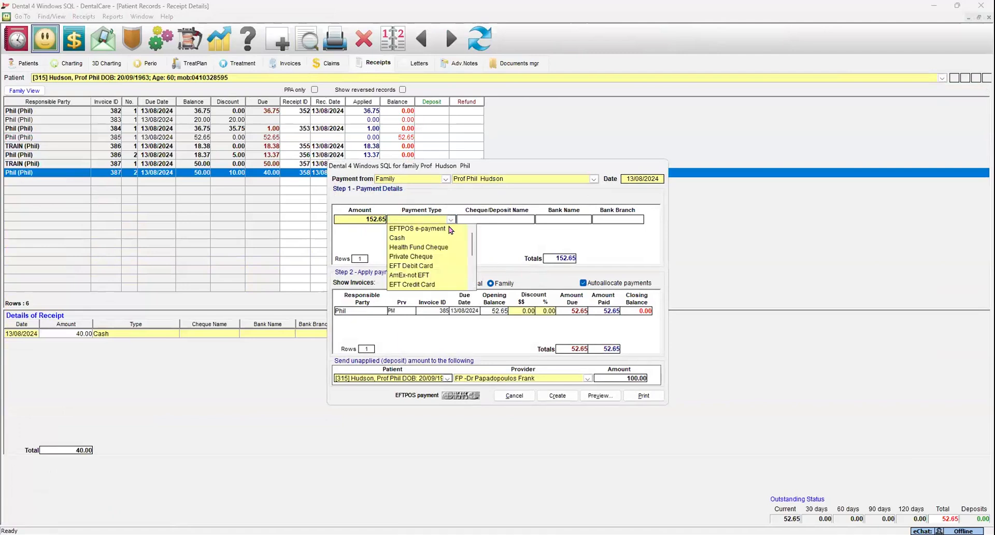
click(449, 229)
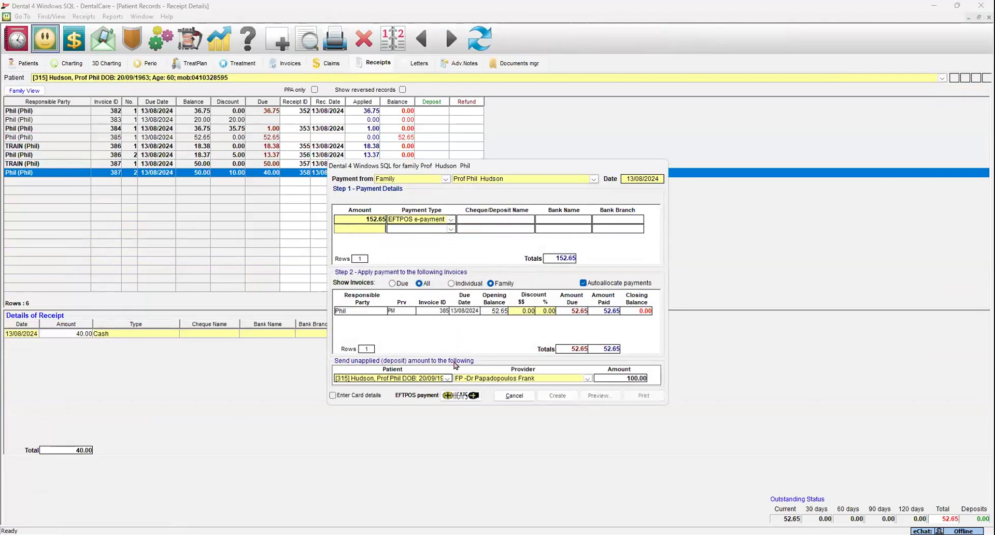
click(455, 396)
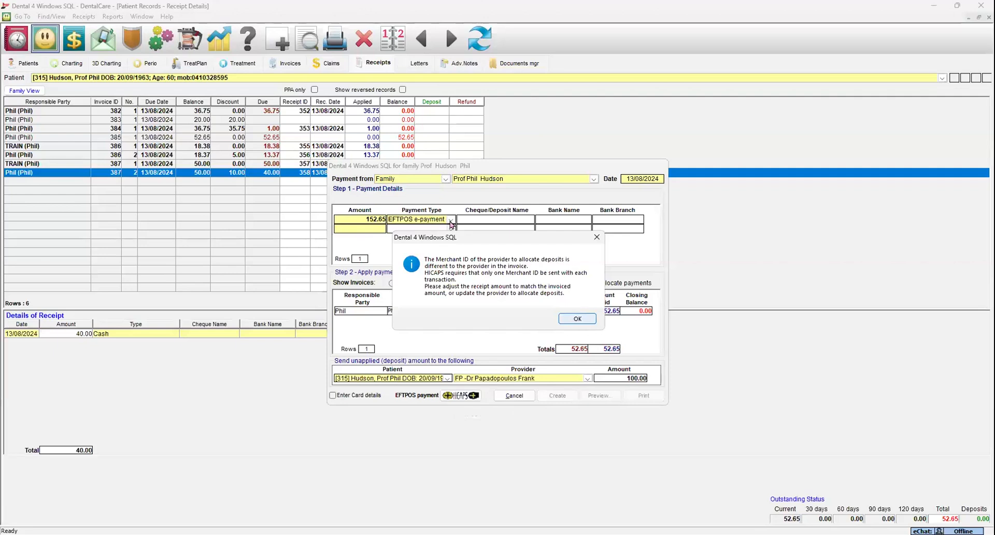
click(577, 318)
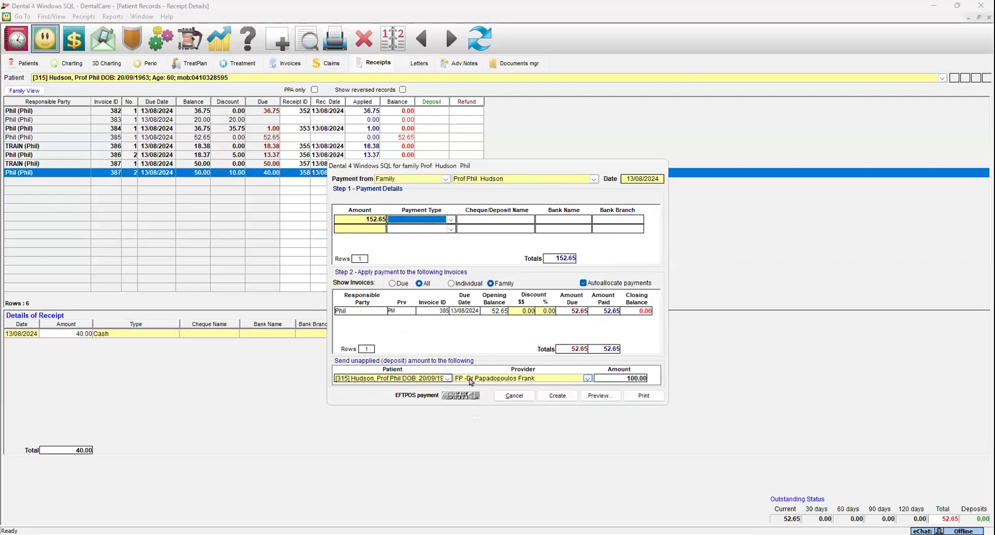
- Set the provider holding the unapplied 100.00 deposit to the one coded PM
click(588, 378)
scroll(517, 435, down, 4)
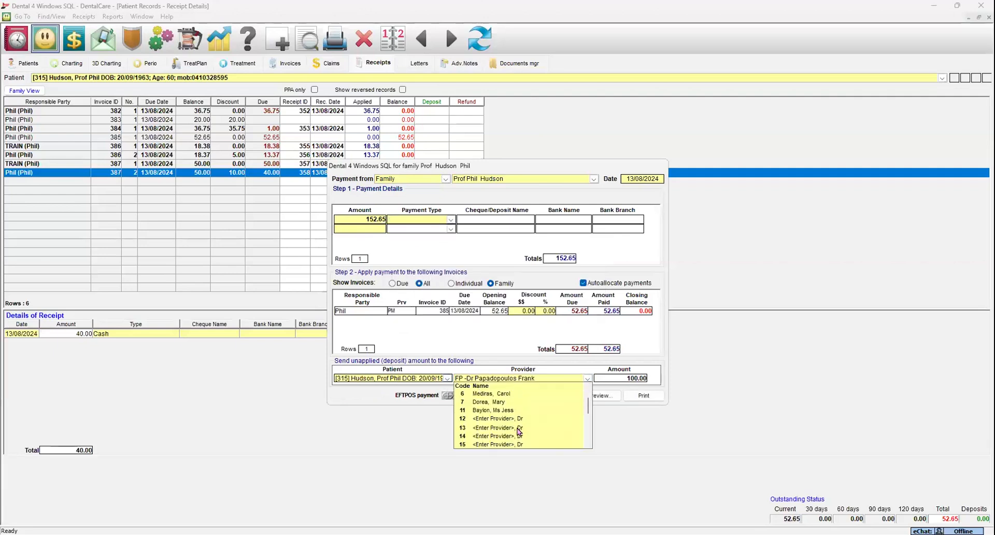
click(513, 399)
- Process the 152.65 EFTPOS e-payment through HICAPS and create the receipt
click(465, 397)
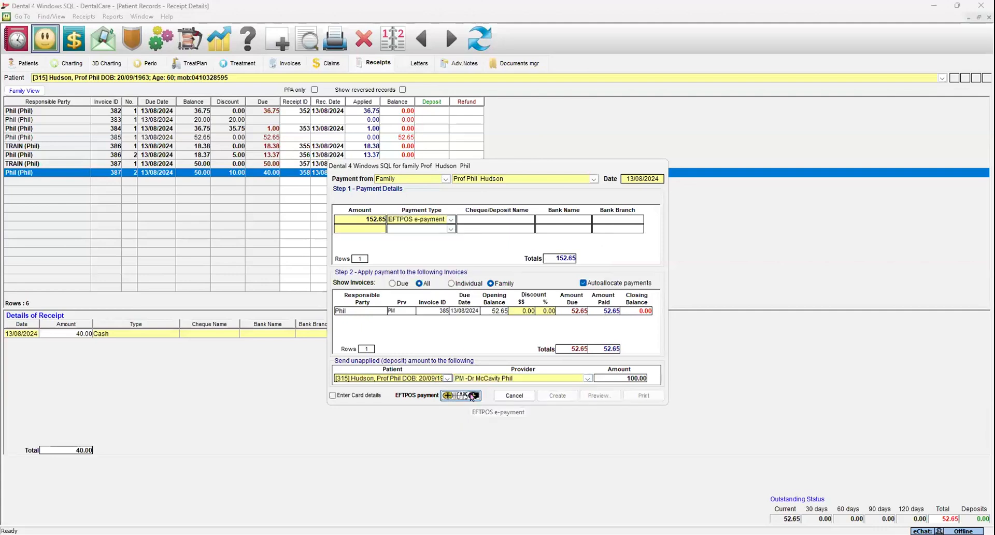
click(477, 289)
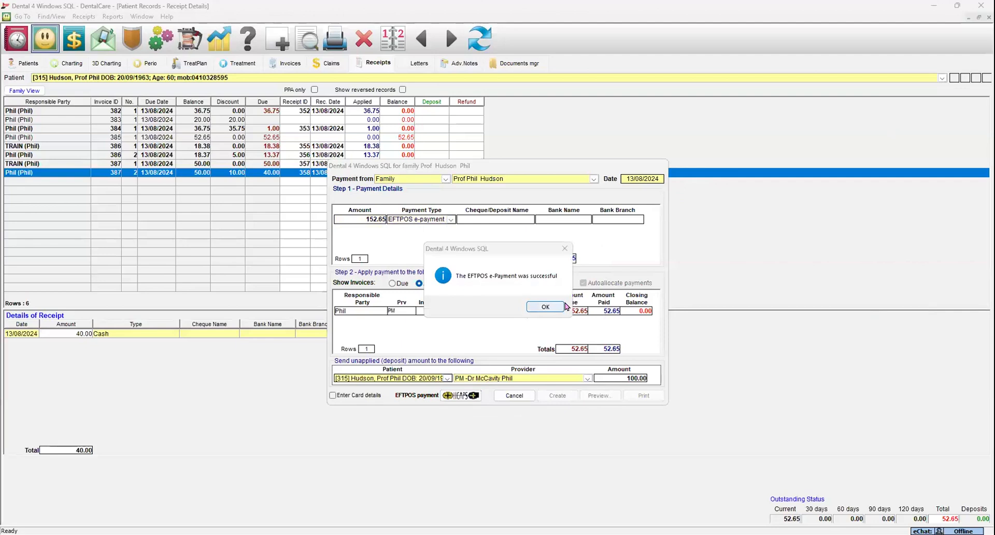
click(547, 307)
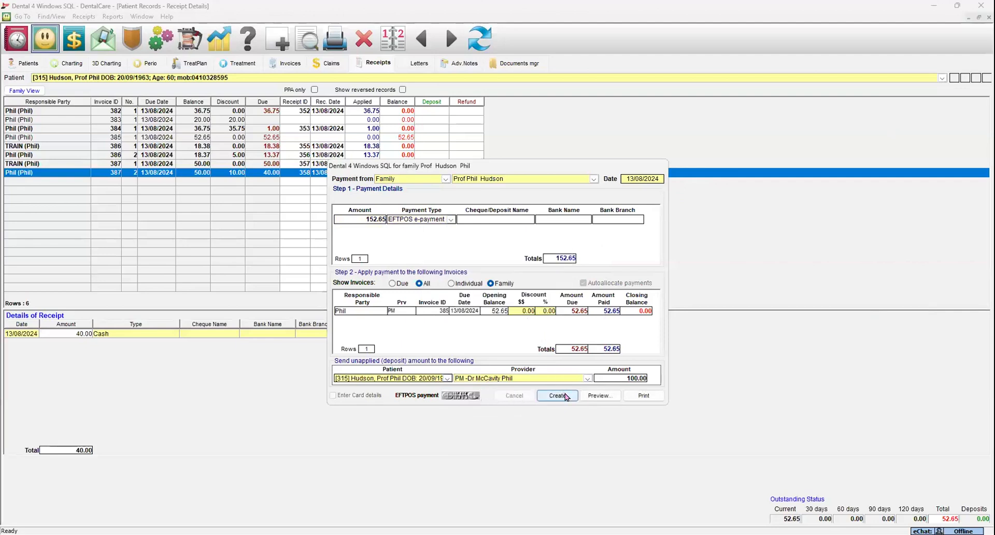
click(567, 397)
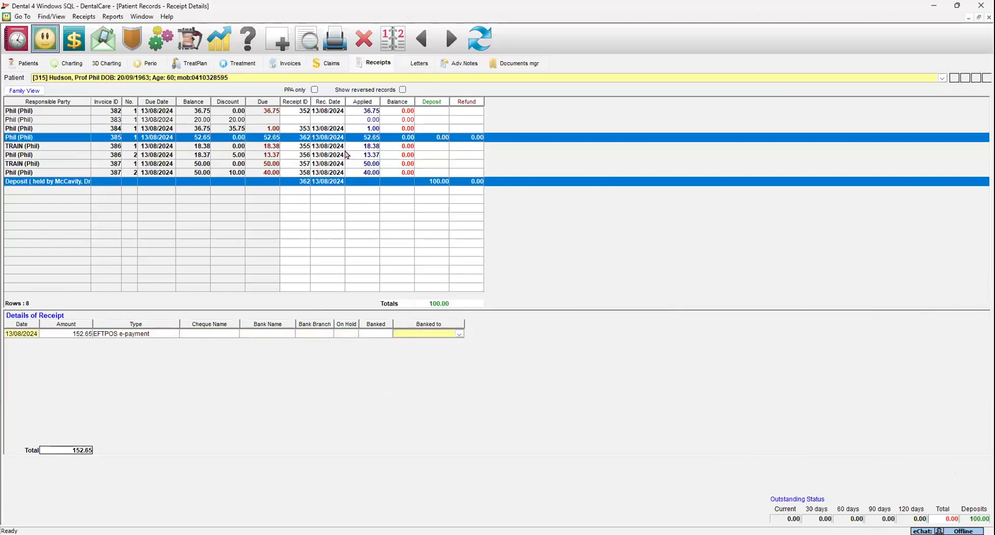
- Add item 613, full crown non-metallic indirect, to the patient's treatment records with a fee of 1600
click(244, 63)
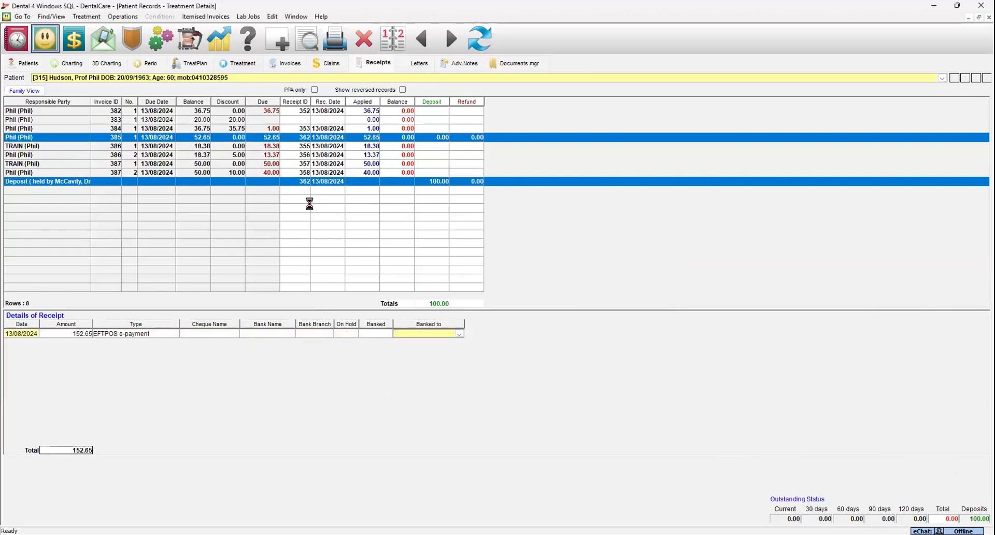
text(613)
key(Return)
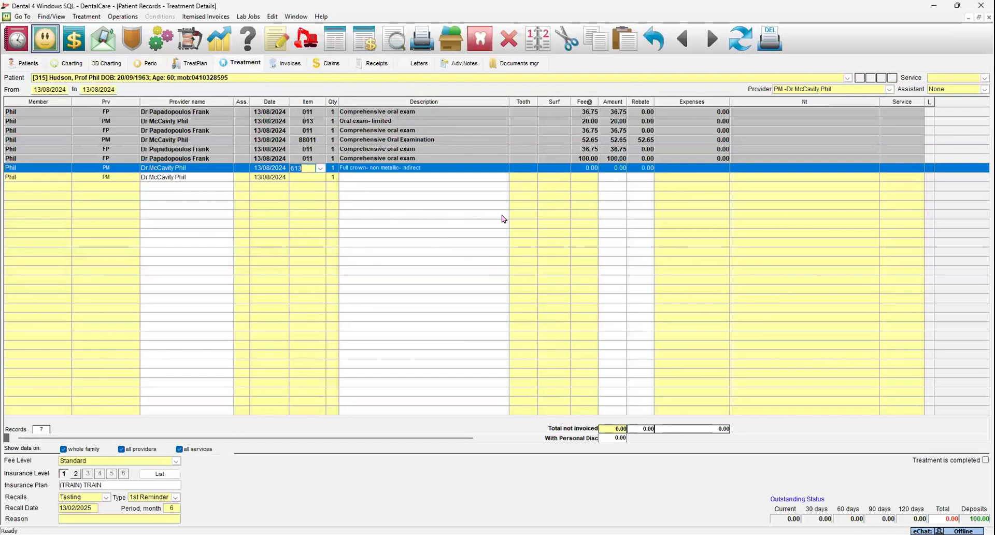
text(1600)
key(Return)
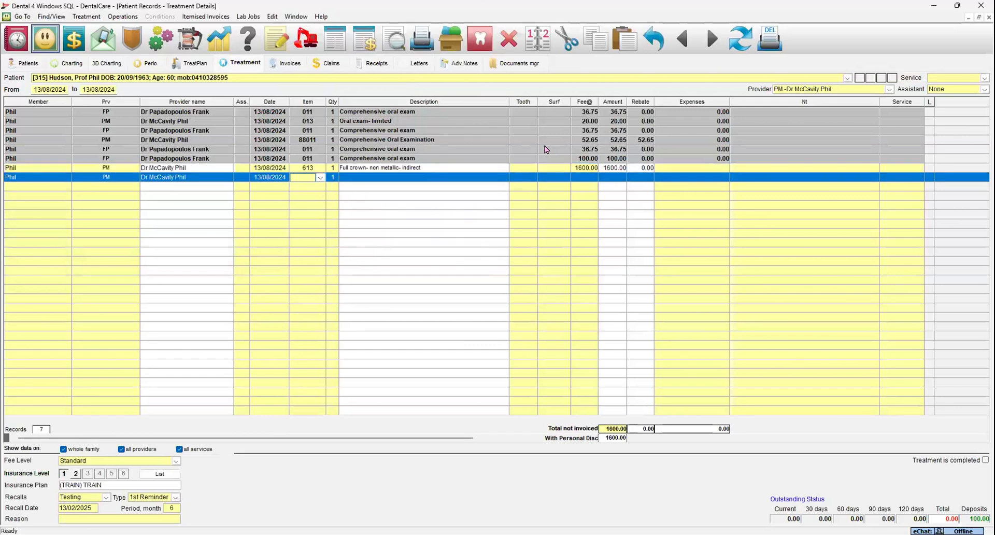
- Start an itemised invoice for the crown treatment and claim item 613 from the health fund through HICAPS
click(337, 50)
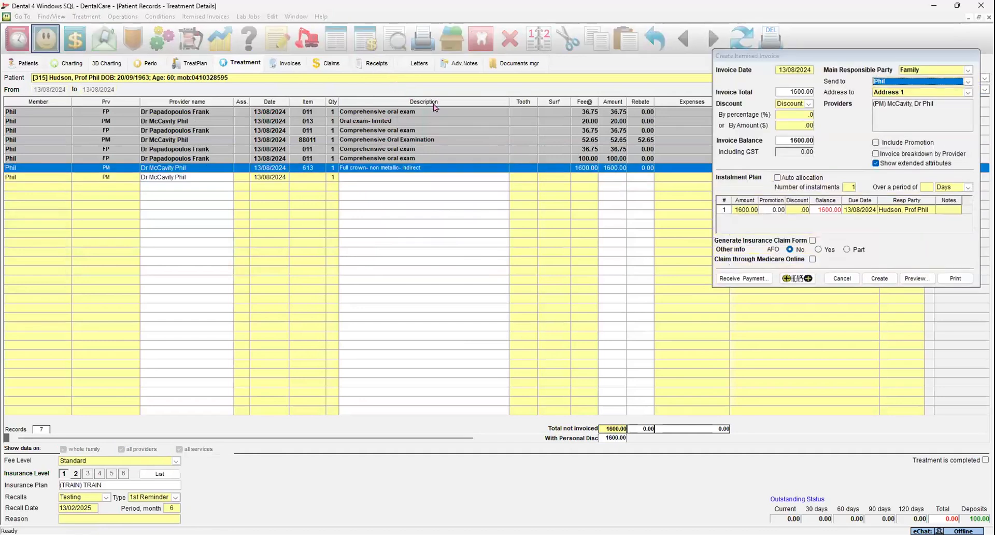
click(792, 281)
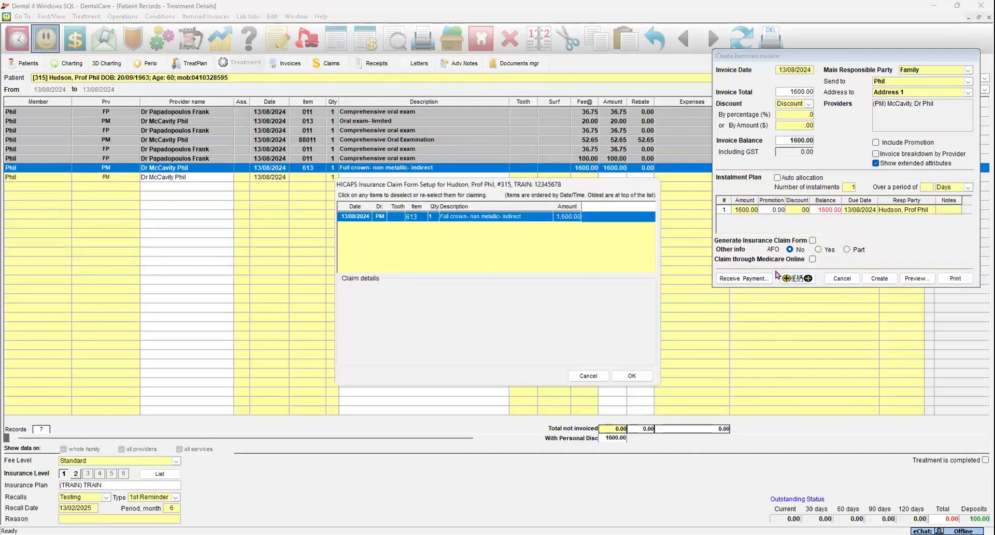
click(649, 373)
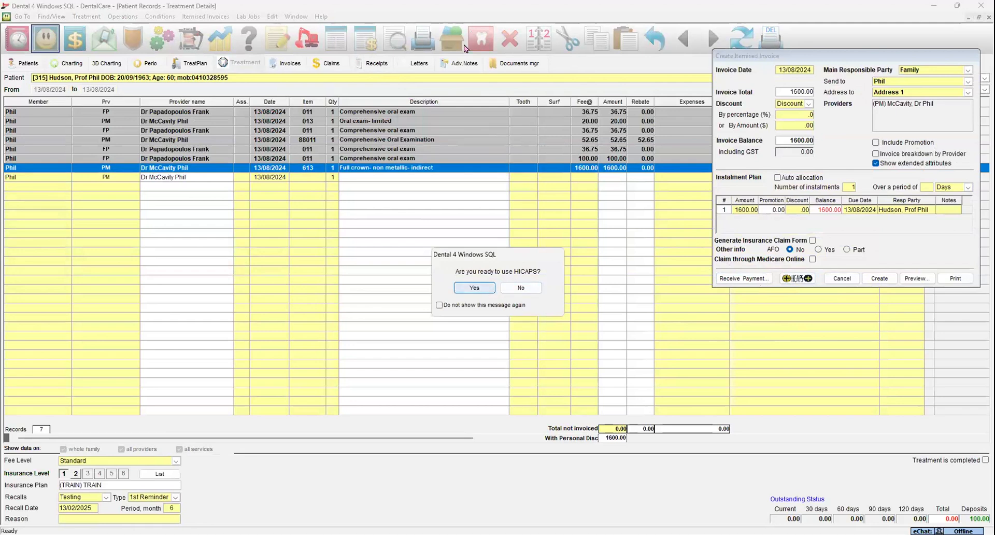
key(Return)
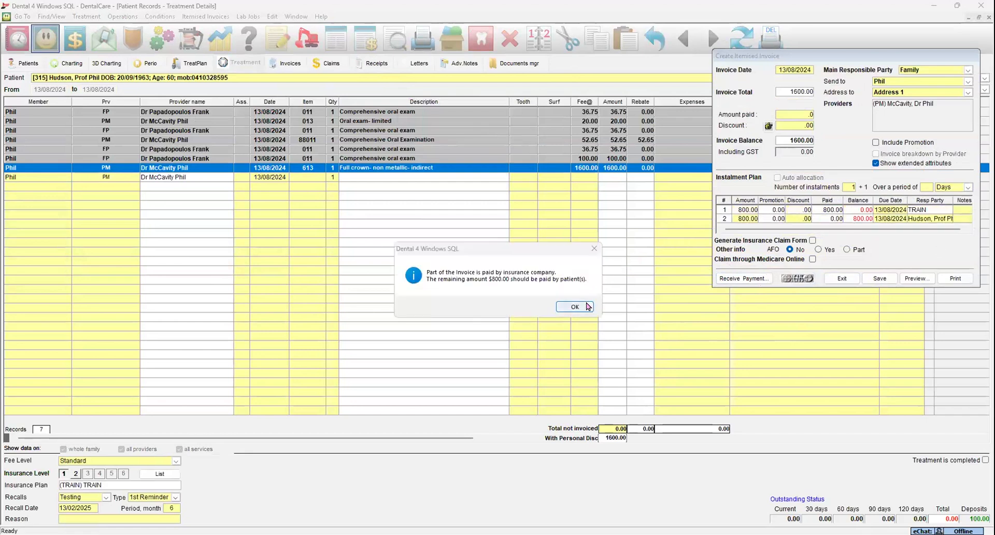
click(588, 306)
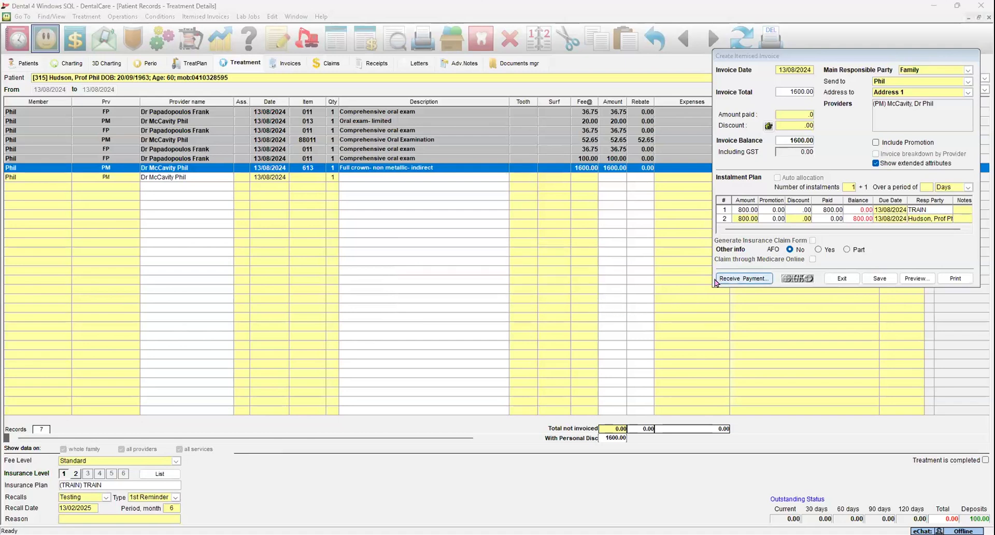
- Receive payment for the patient's remaining share, auto-allocating the existing deposit and adding 700 as an EFTPOS e-payment
click(716, 280)
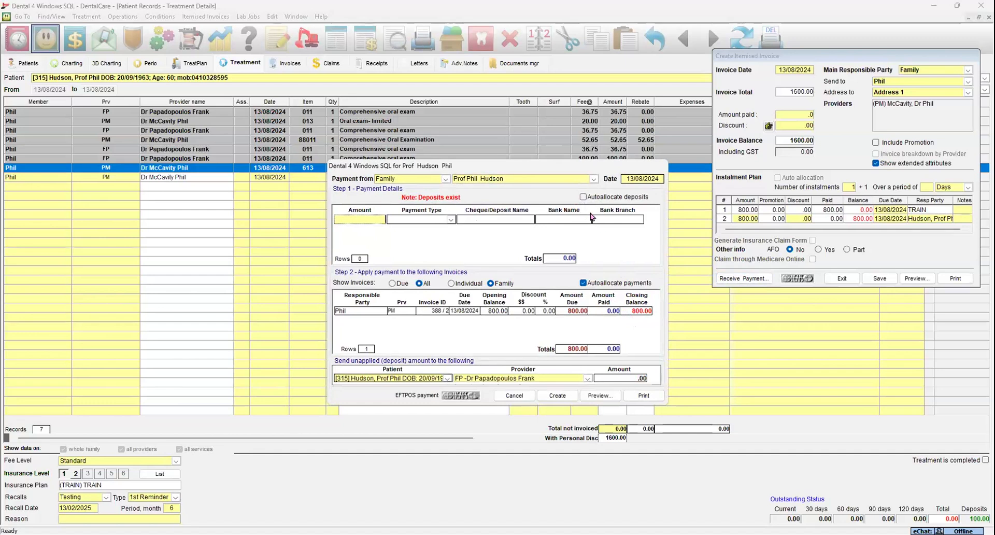
click(582, 198)
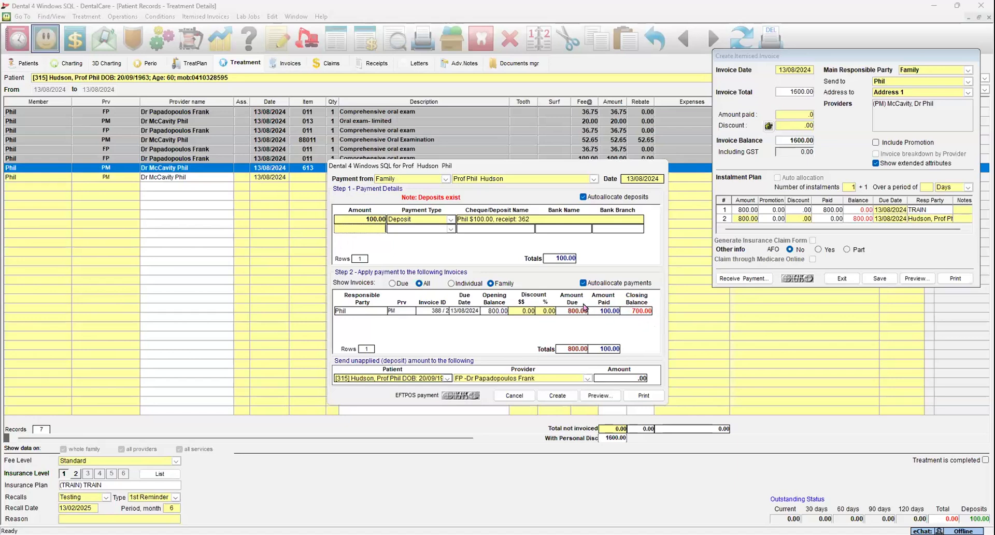
text(700)
key(Tab)
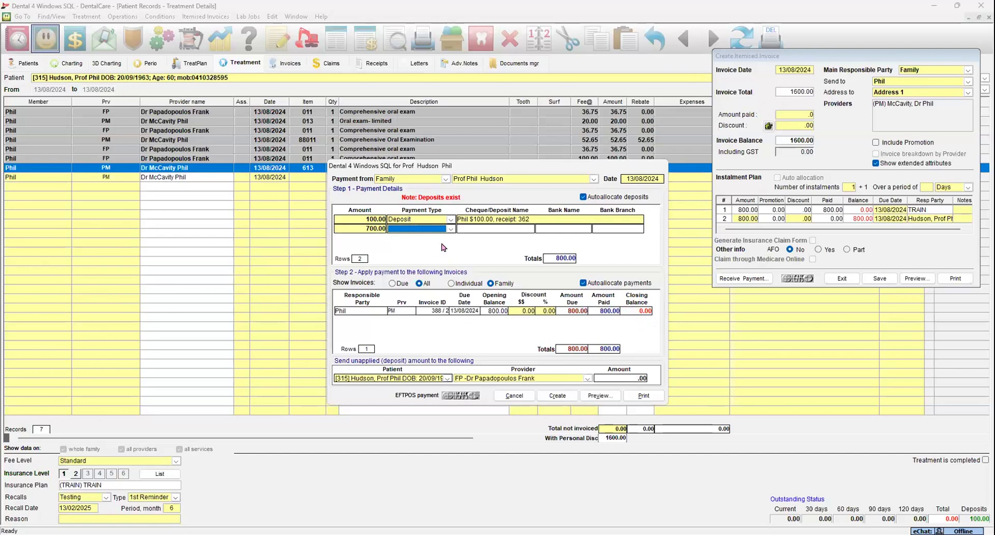
click(450, 229)
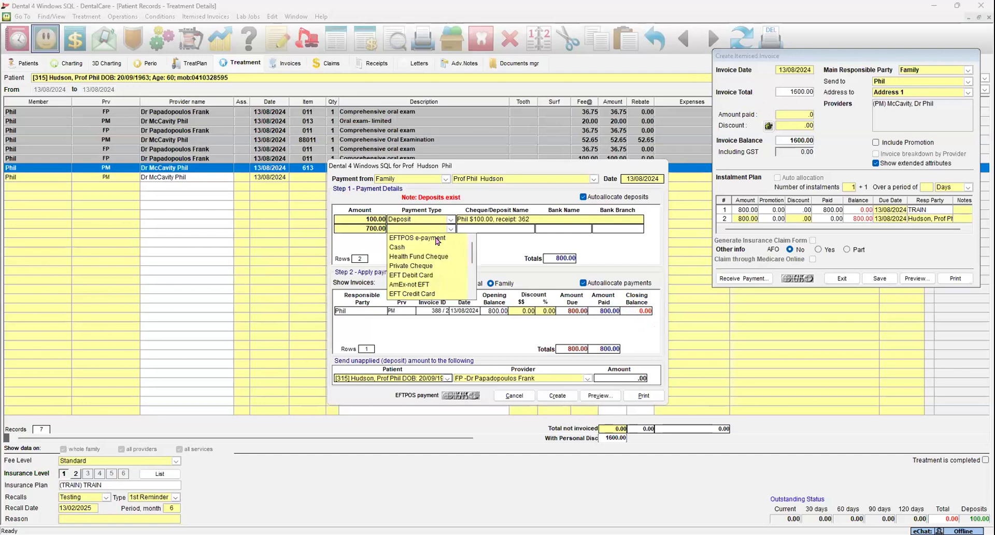
click(438, 239)
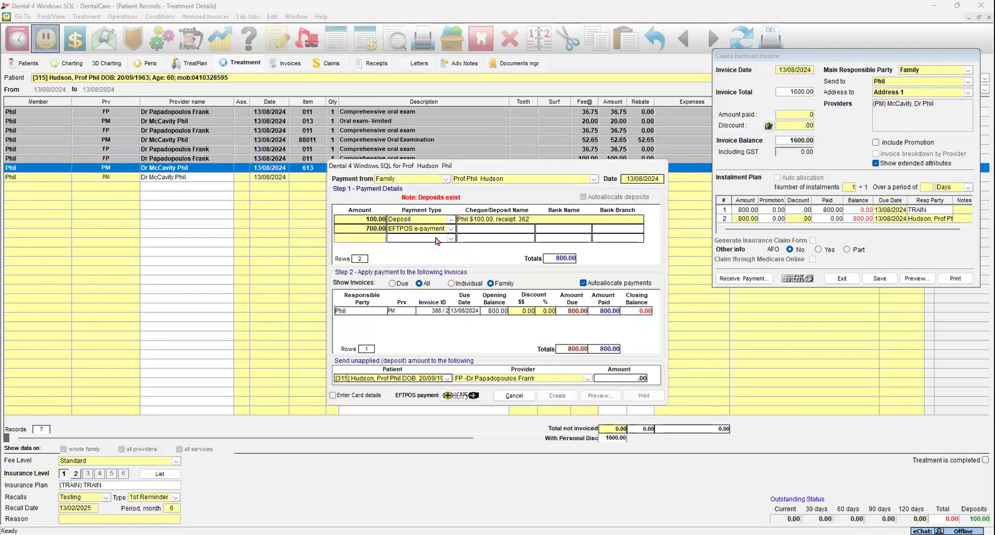
- Process the 700.00 EFTPOS e-payment through HICAPS, create the receipt and accept the recall details
click(466, 395)
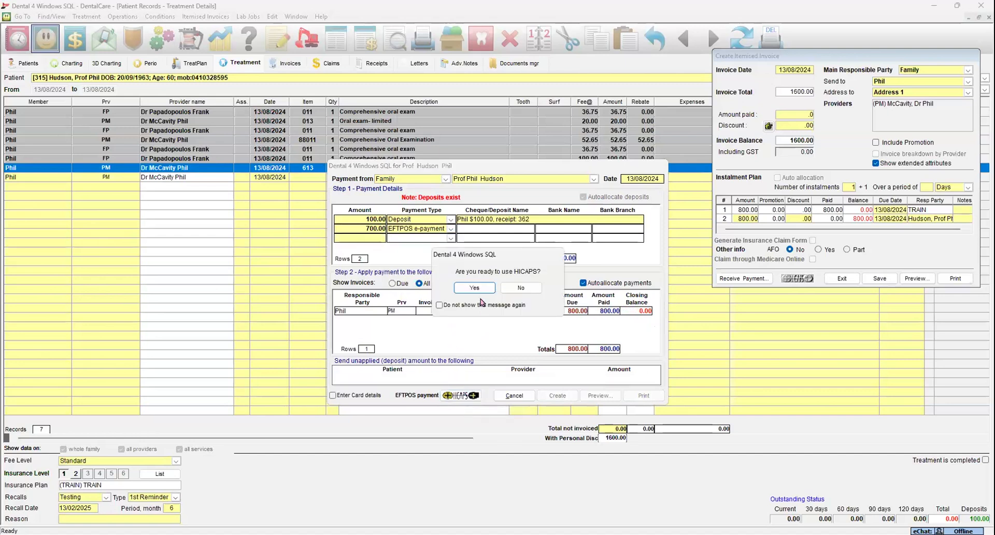
click(477, 293)
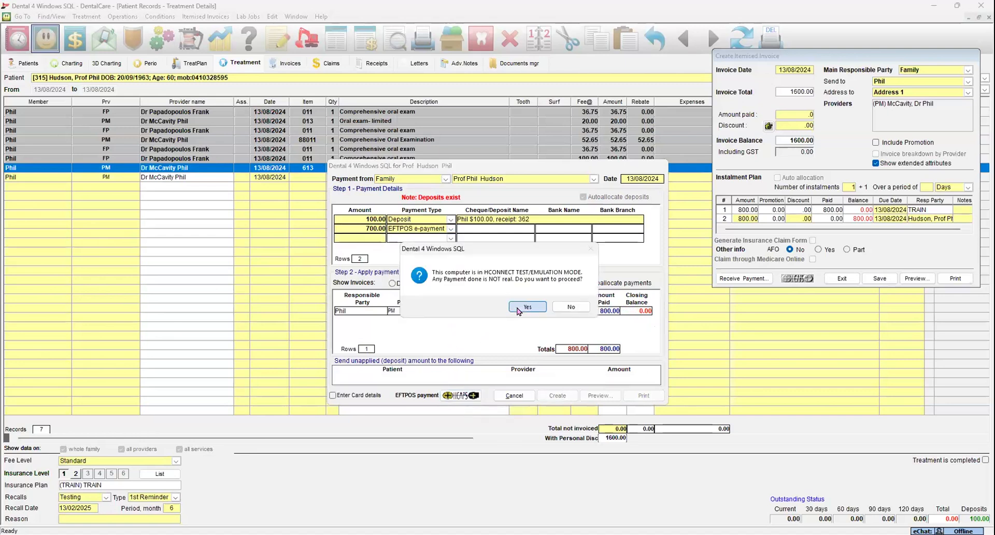
click(519, 308)
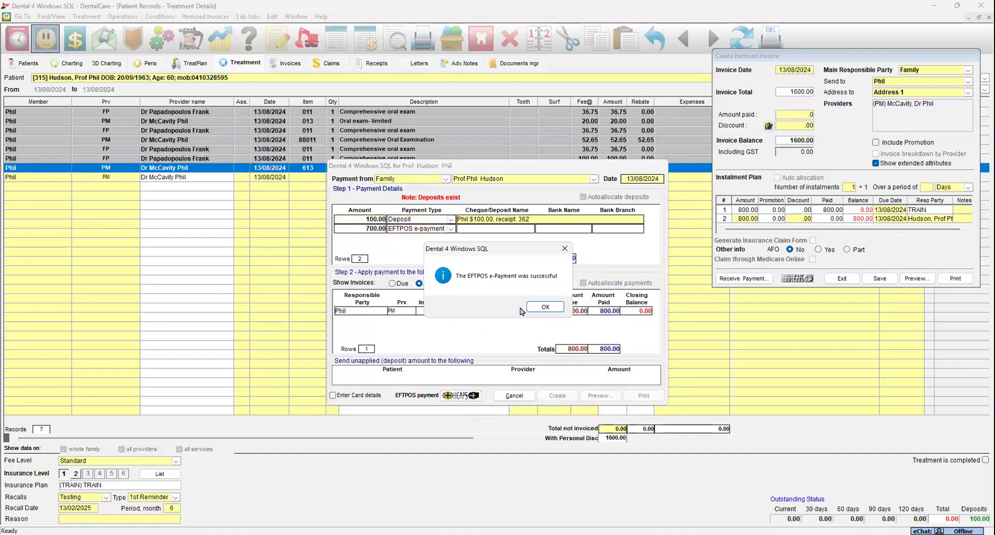
click(542, 307)
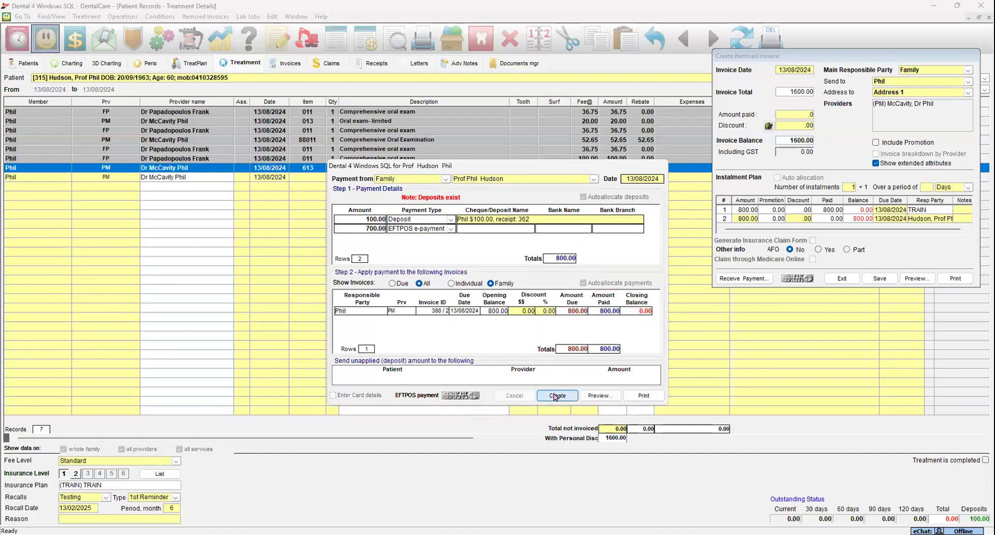
click(554, 397)
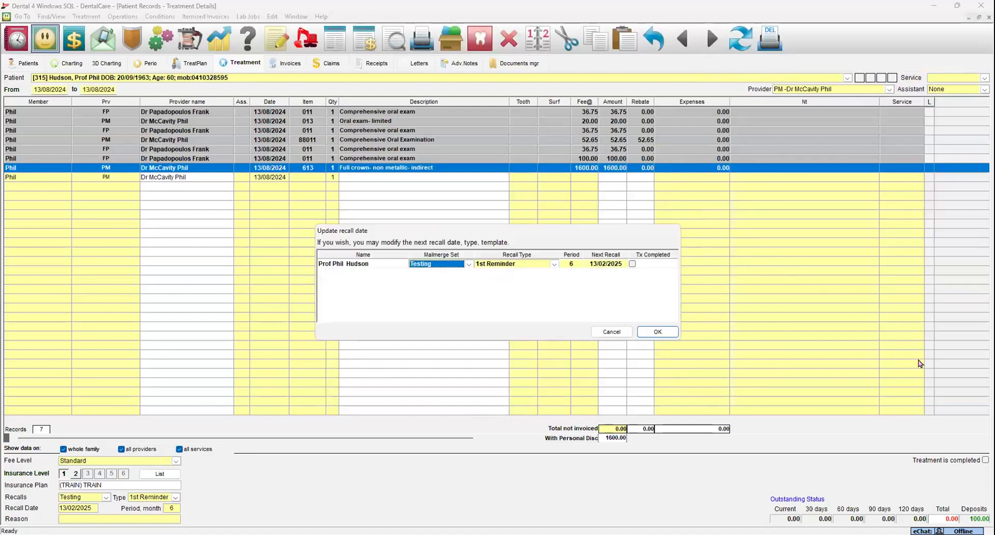
click(657, 332)
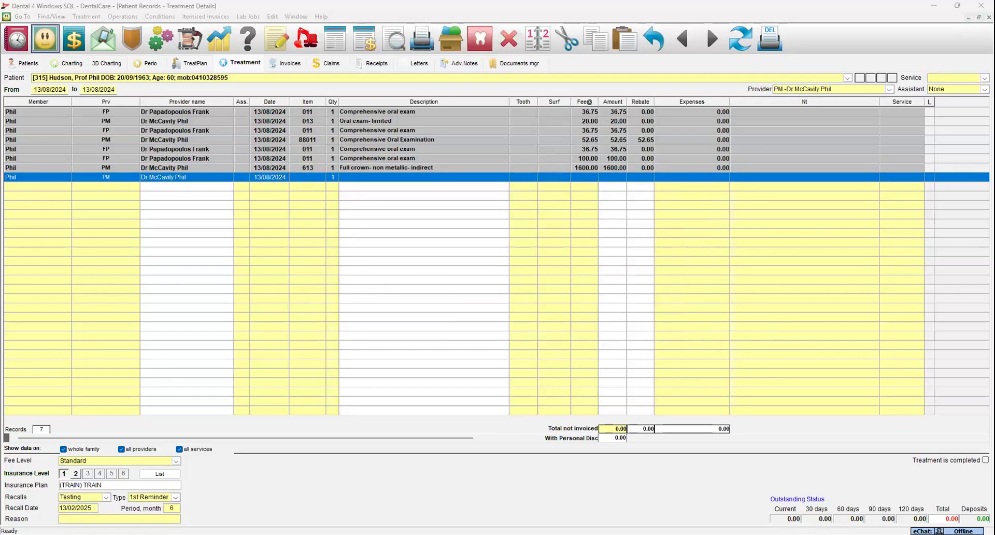
- Create a new receipt from the patient's receipts for a 1000 cash payment held entirely as a deposit
click(304, 179)
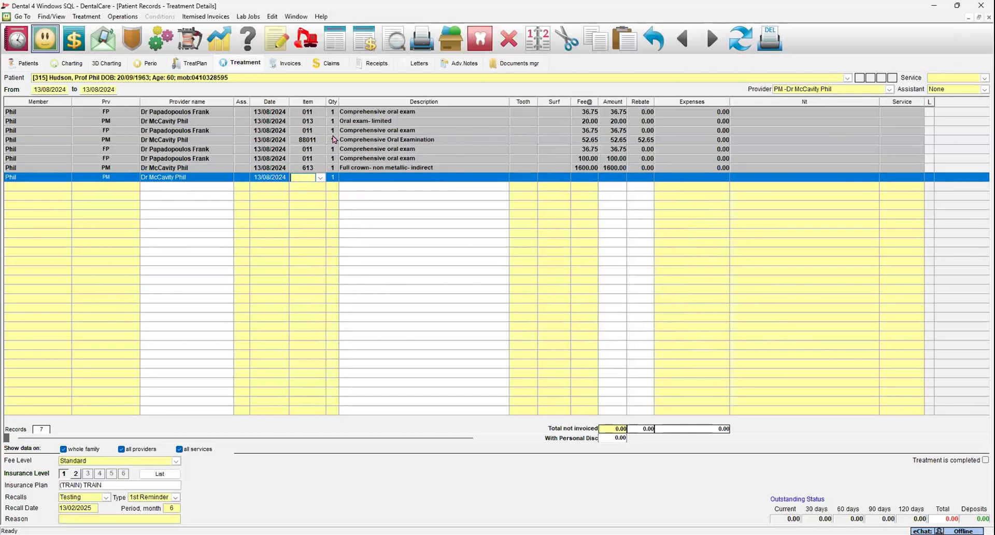
click(358, 71)
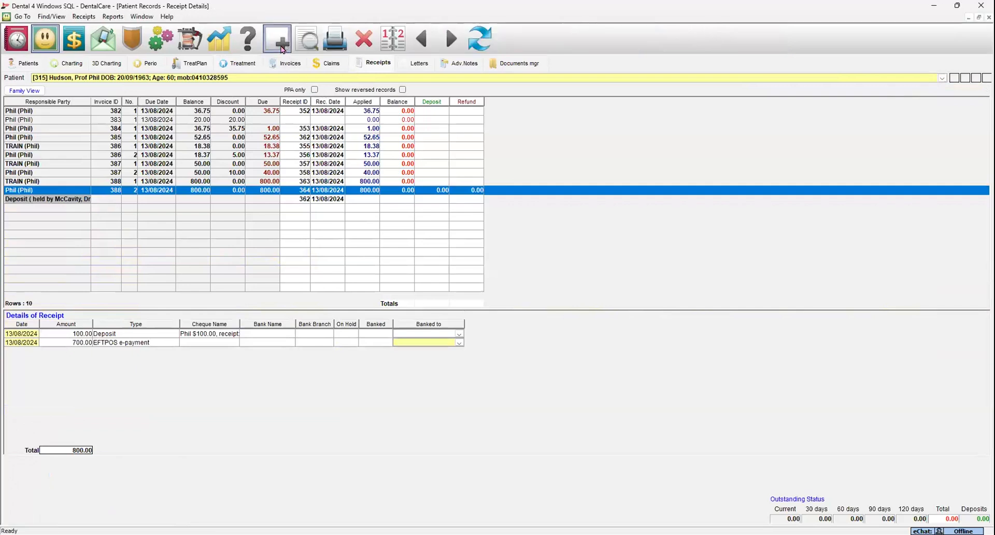
click(281, 48)
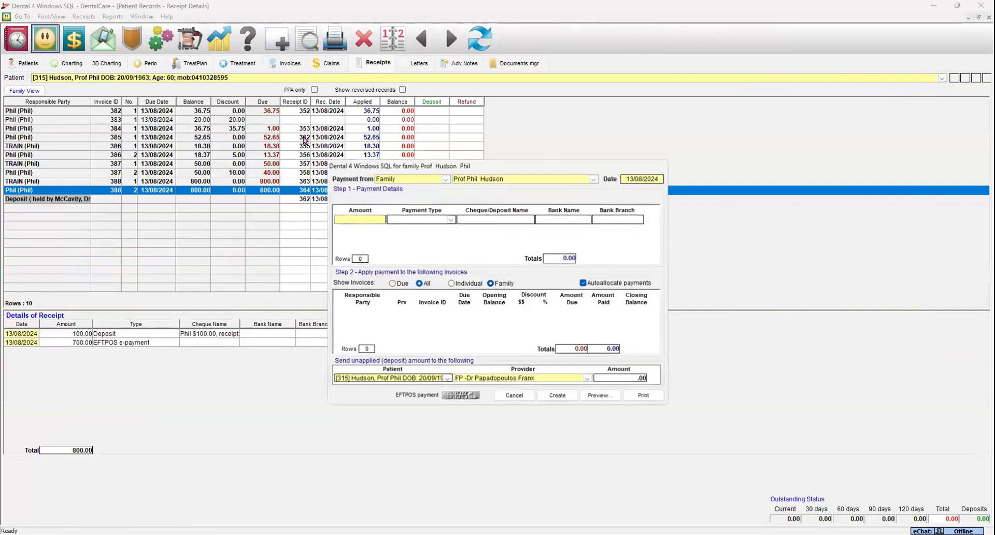
text(1000)
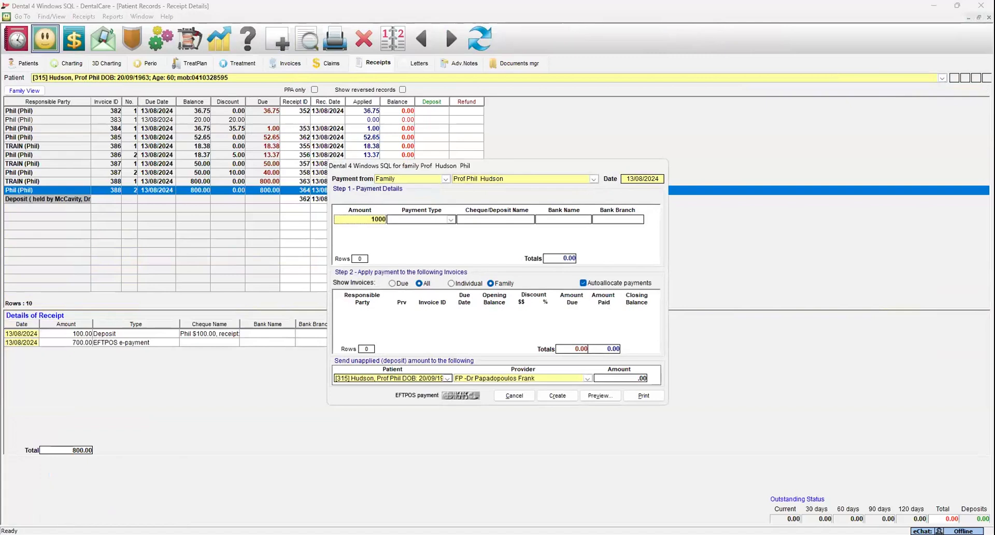
key(Tab)
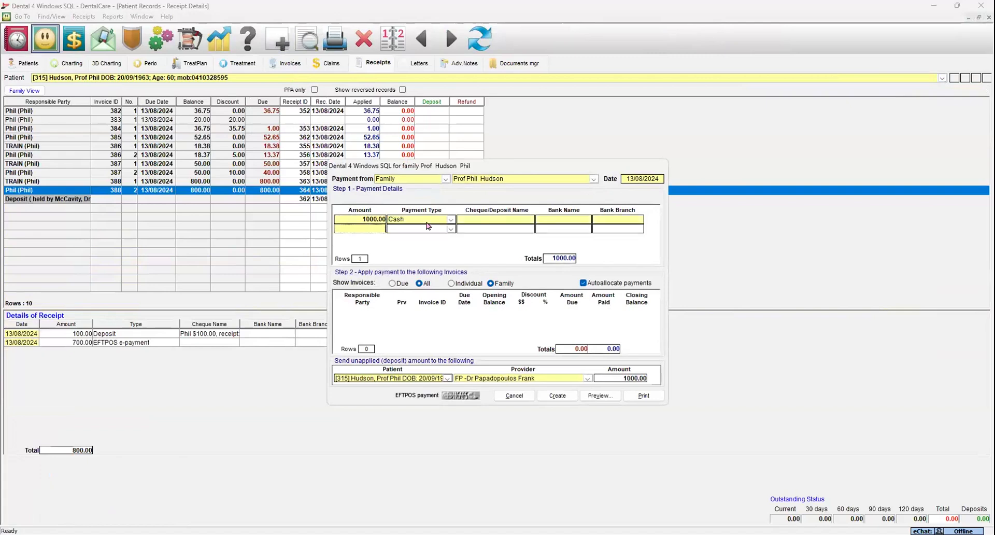
click(543, 396)
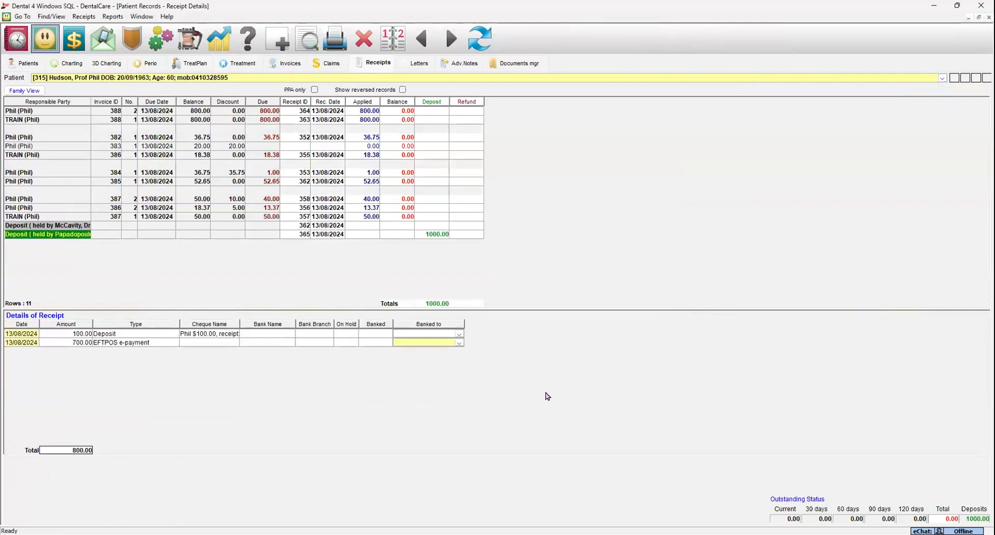
- Add item 011, comprehensive oral exam, to the patient's treatment records and set its fee to 500
click(244, 64)
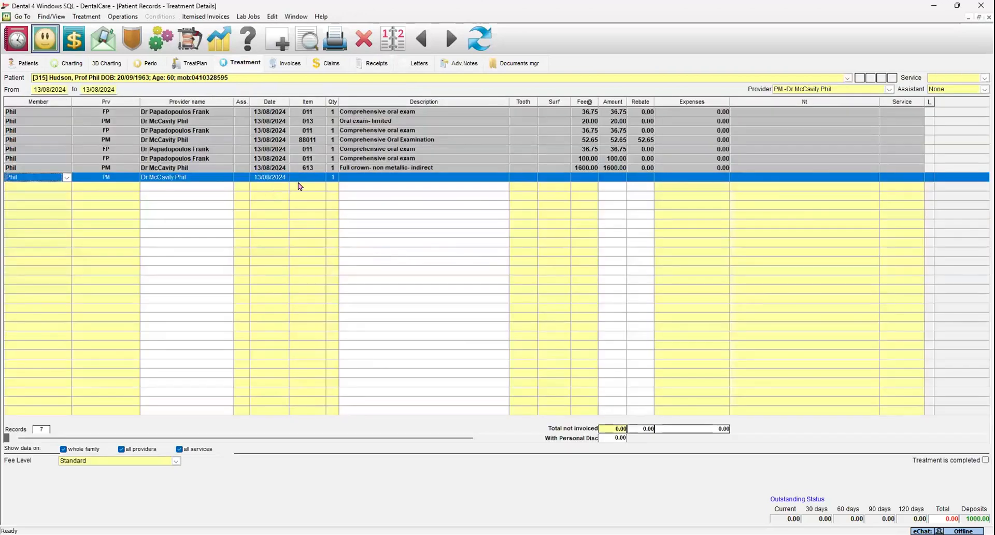
click(299, 180)
text(011)
key(Tab)
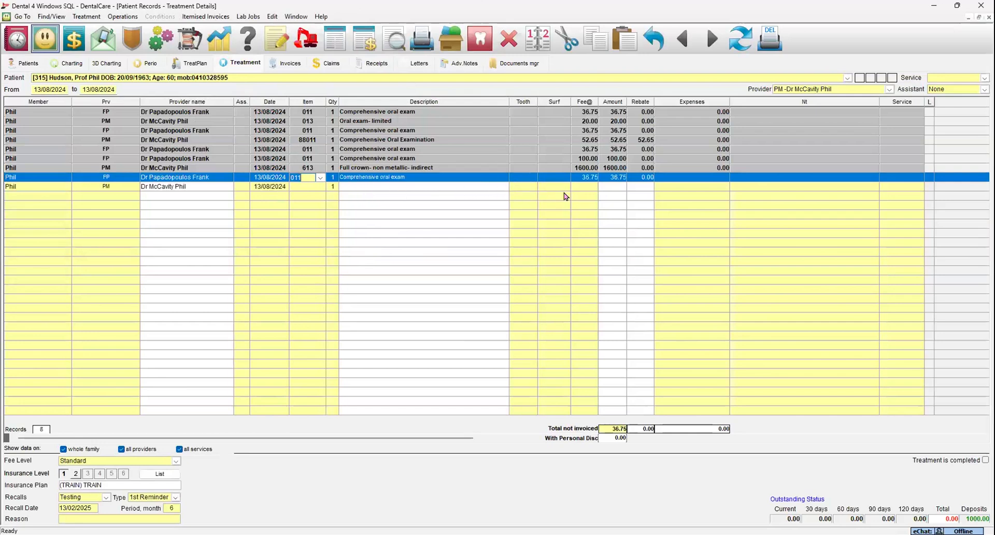
click(588, 178)
text(500)
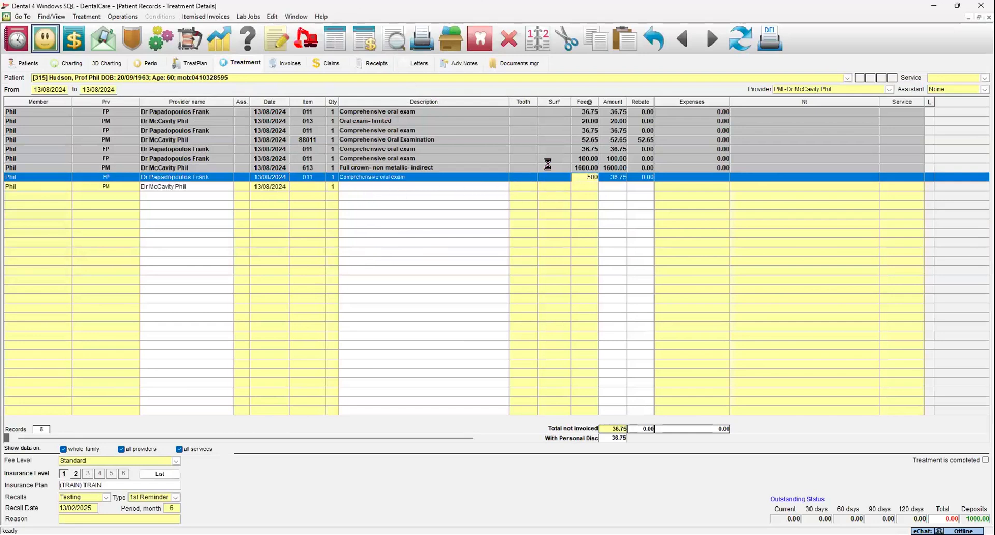
key(Return)
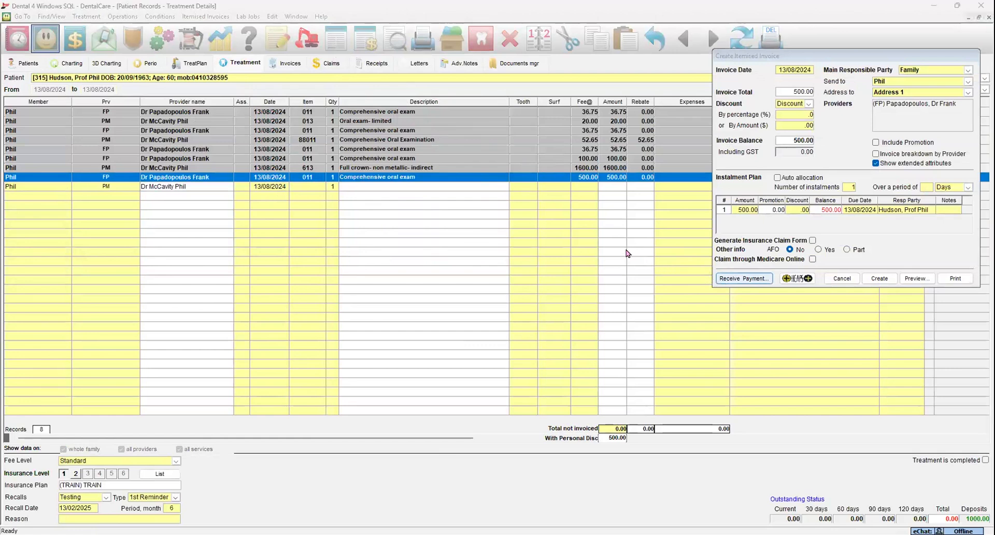
- Receive a 500 cash payment for the comprehensive oral exam invoice, create the receipt and accept the recall details
text(500)
key(Tab)
click(572, 398)
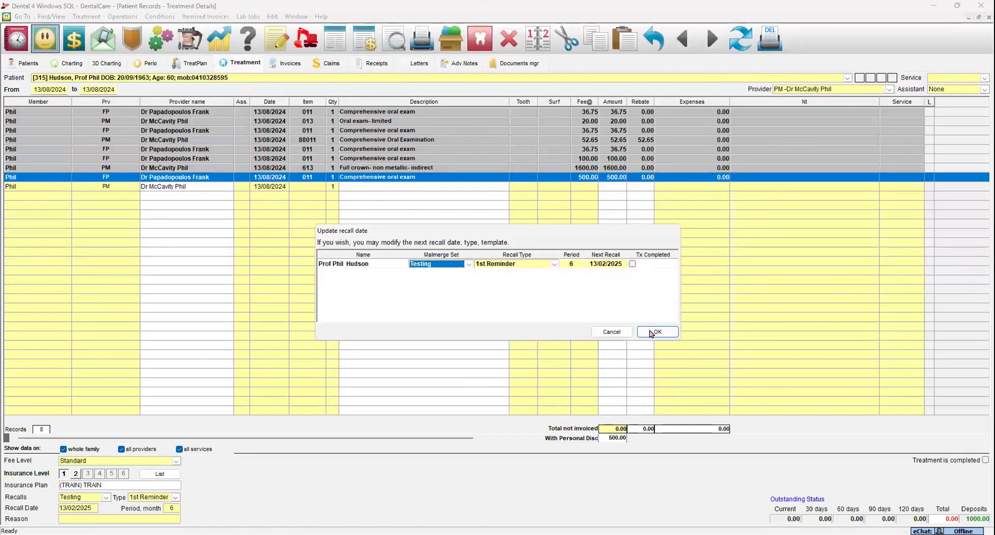
click(651, 330)
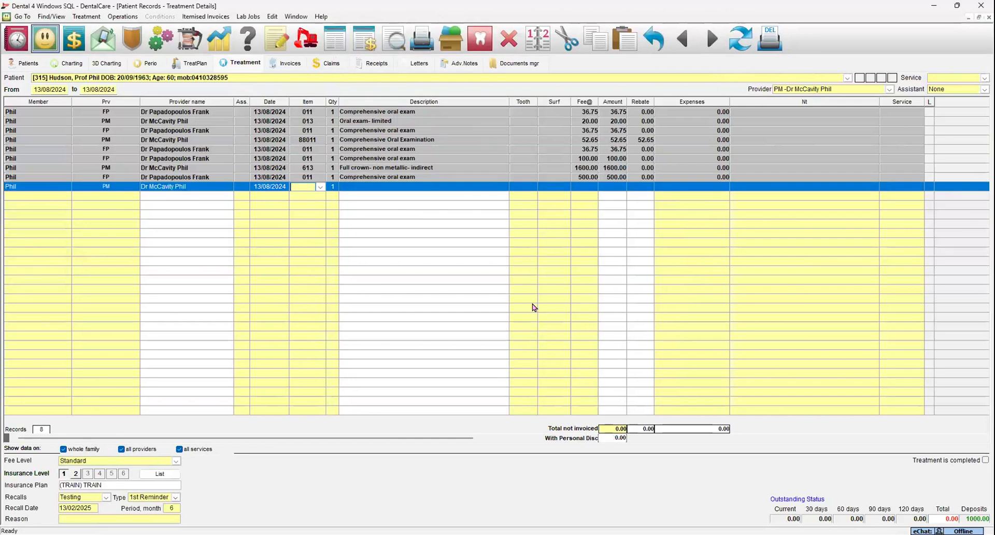
- Start a refund of payments for treatment on the item 613 full crown, setting the amount to 500 as an EFTPOS e-payment
click(445, 65)
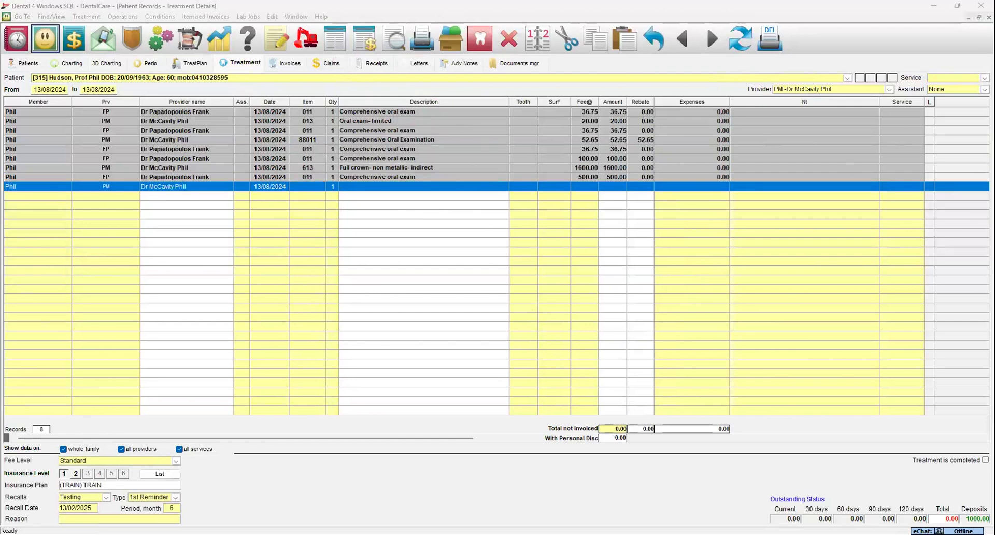
click(311, 187)
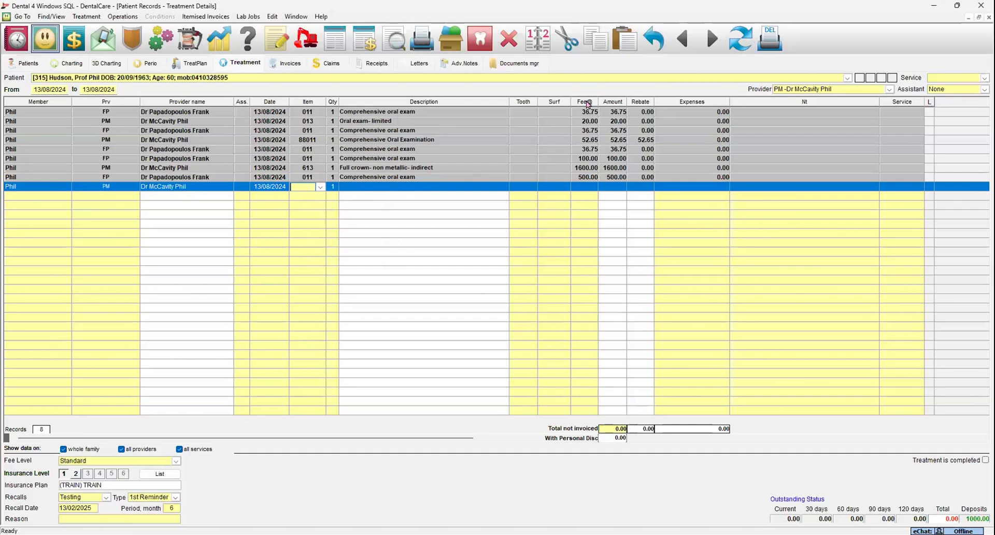
click(223, 22)
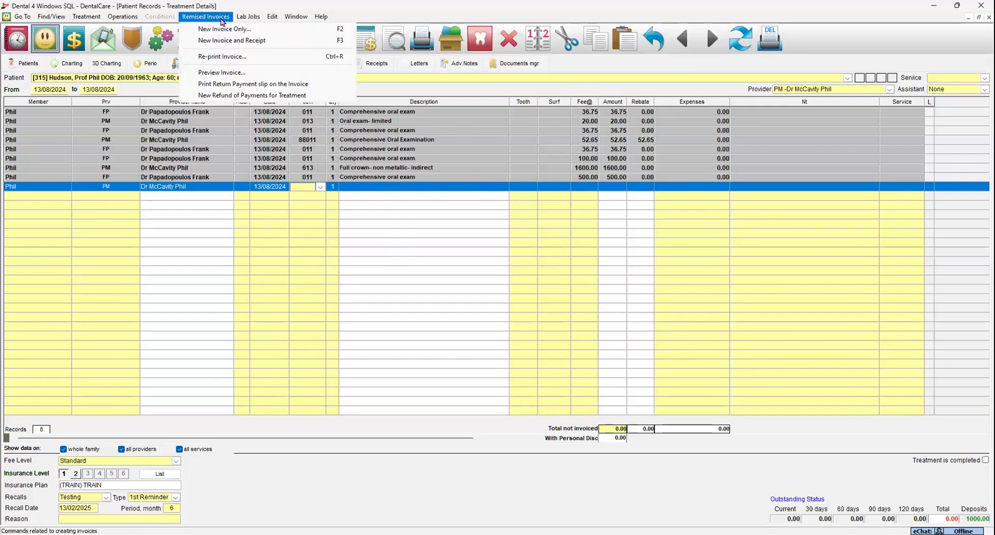
click(190, 94)
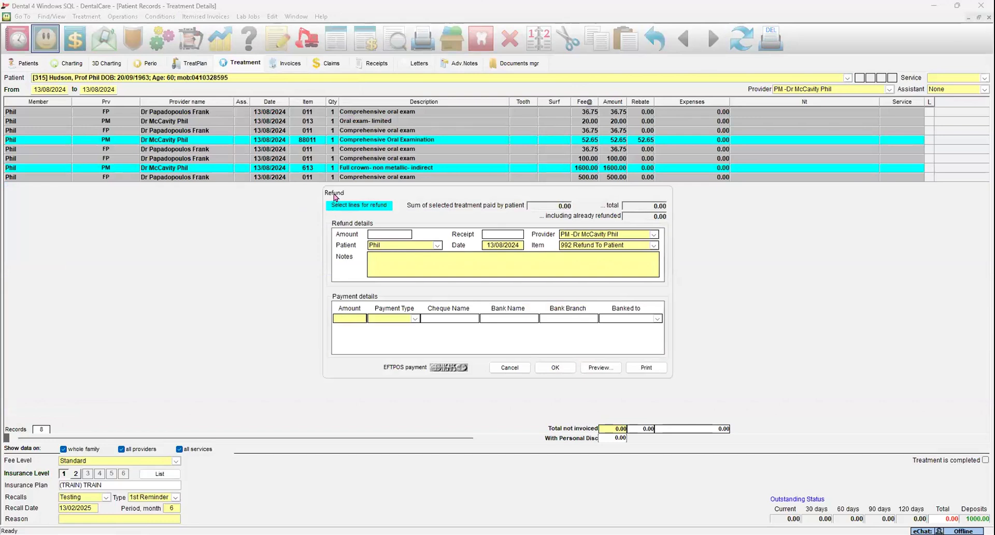
click(363, 169)
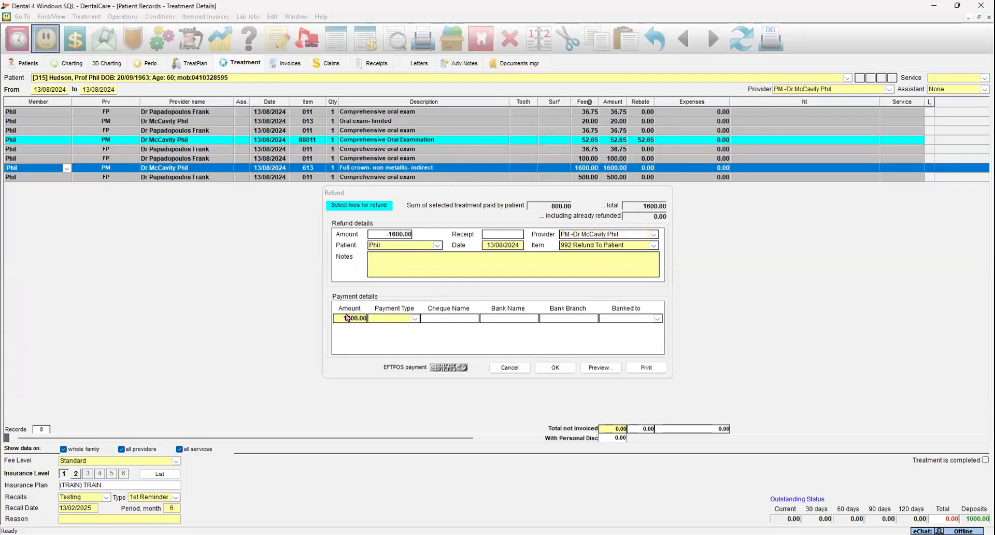
click(347, 319)
drag(346, 319, 376, 328)
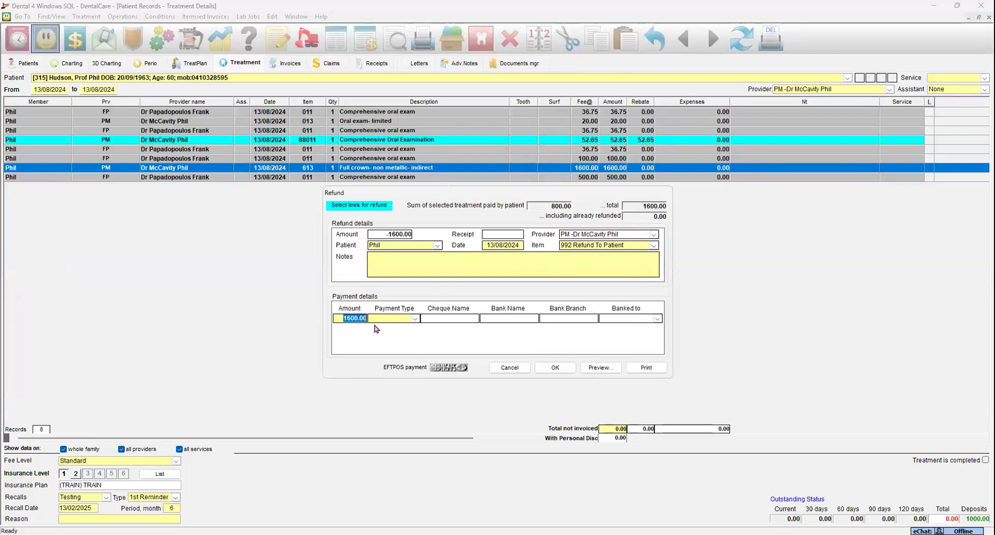
text(500)
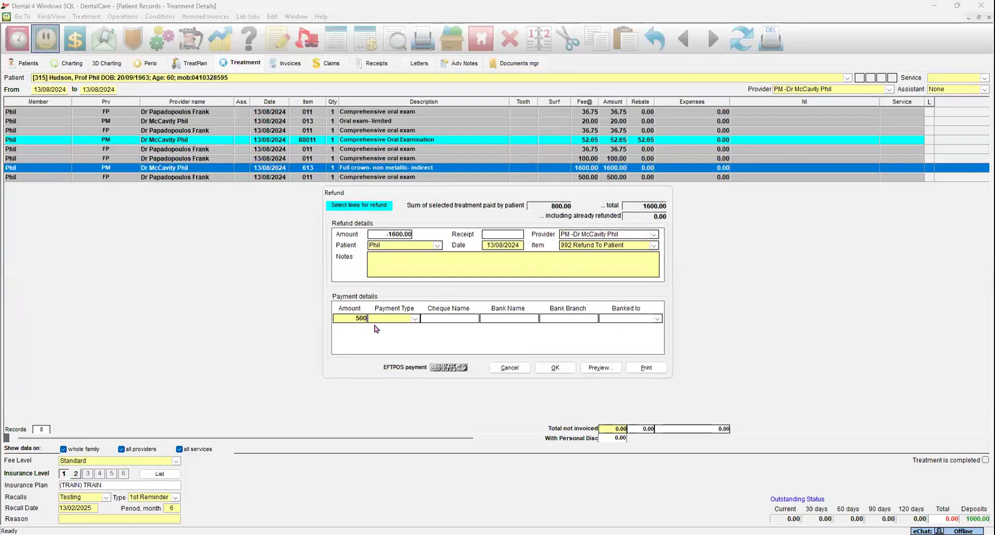
key(Tab)
click(415, 320)
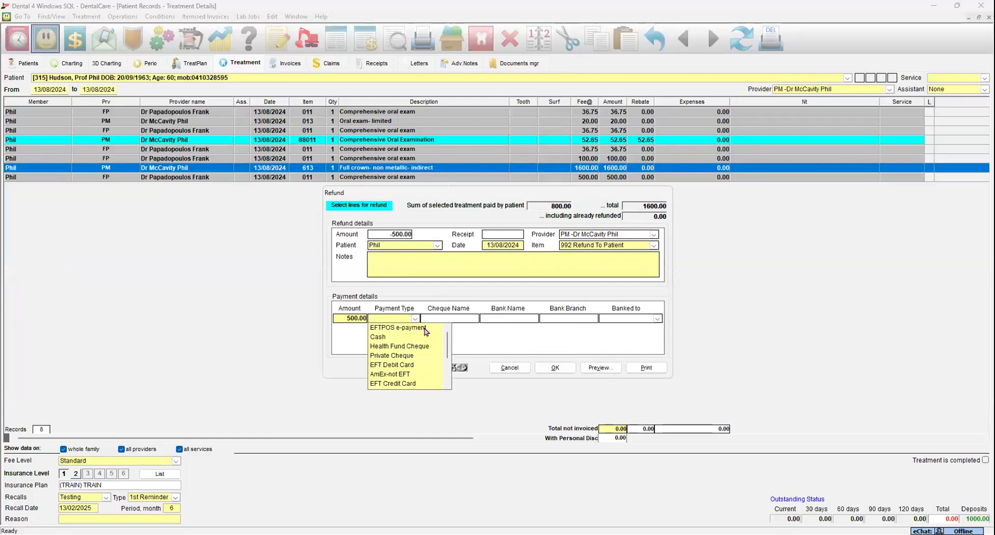
click(425, 327)
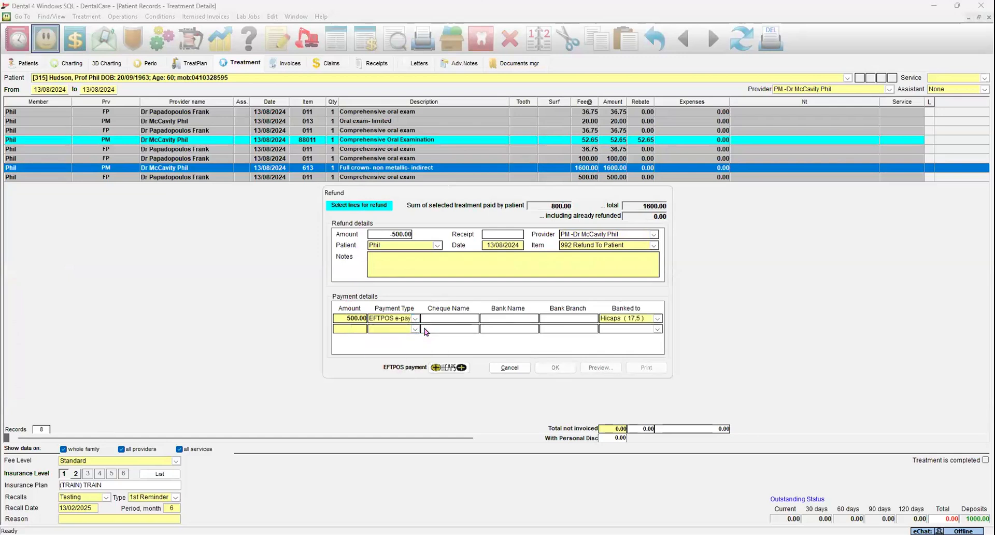
- Process the EFTPOS refund through HICAPS in test mode and save the refund to the patient
click(447, 368)
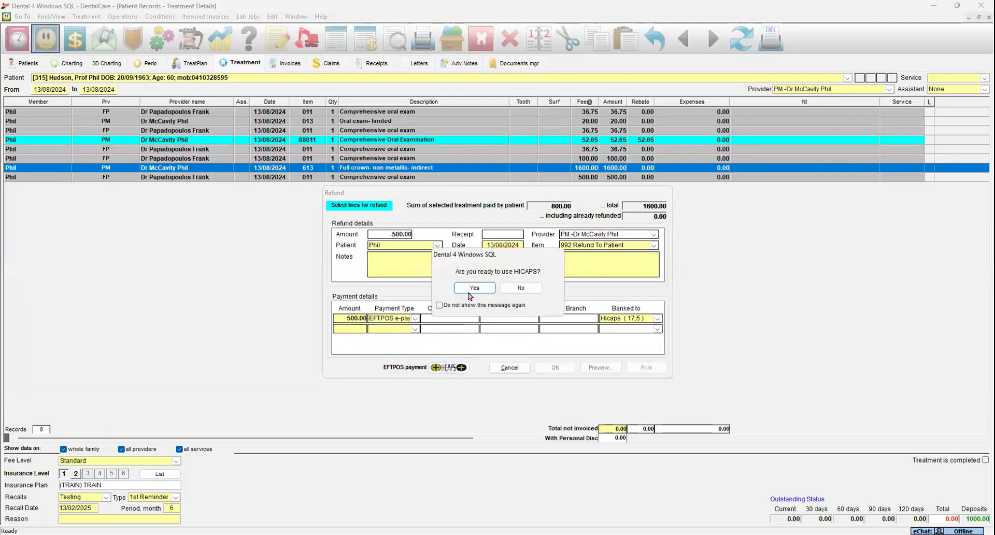
click(473, 290)
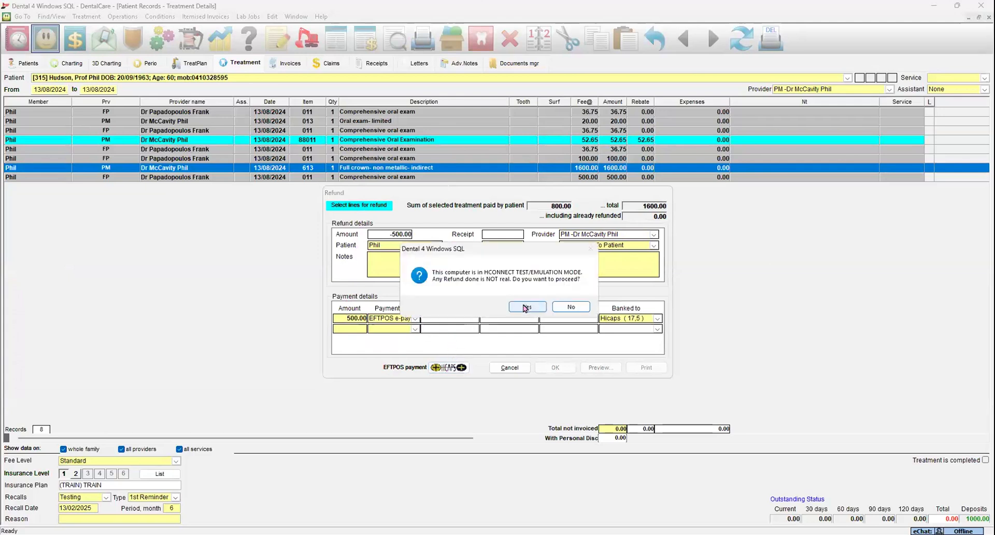
click(524, 309)
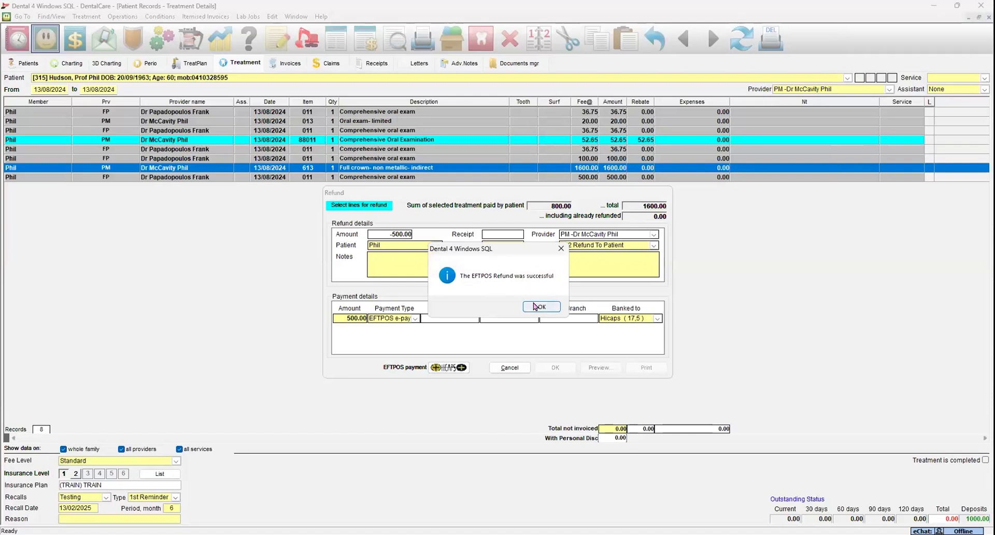
click(538, 307)
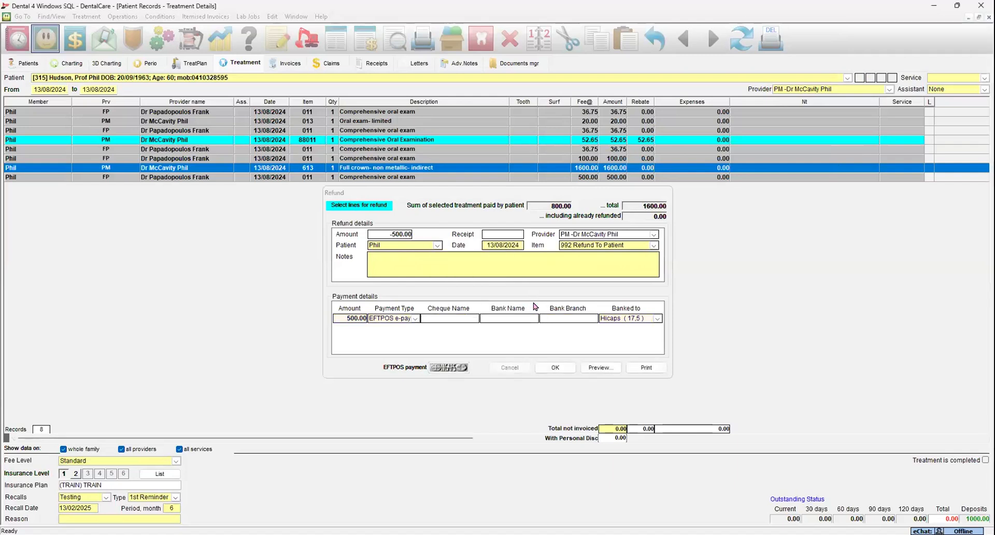
click(540, 368)
click(540, 367)
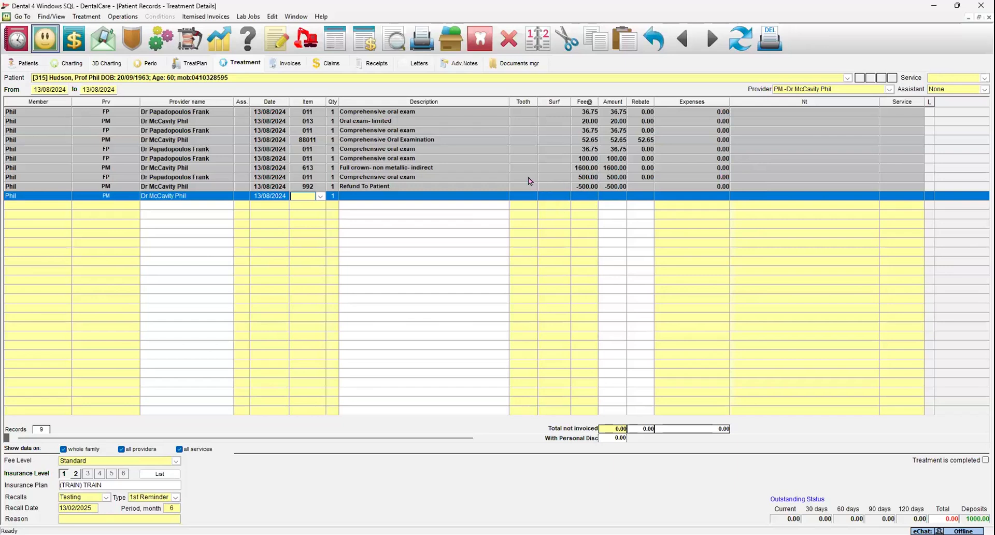
- Create a new refund of the held 1000.00 deposit in cash from the patient's receipts and return to the treatment records
click(383, 66)
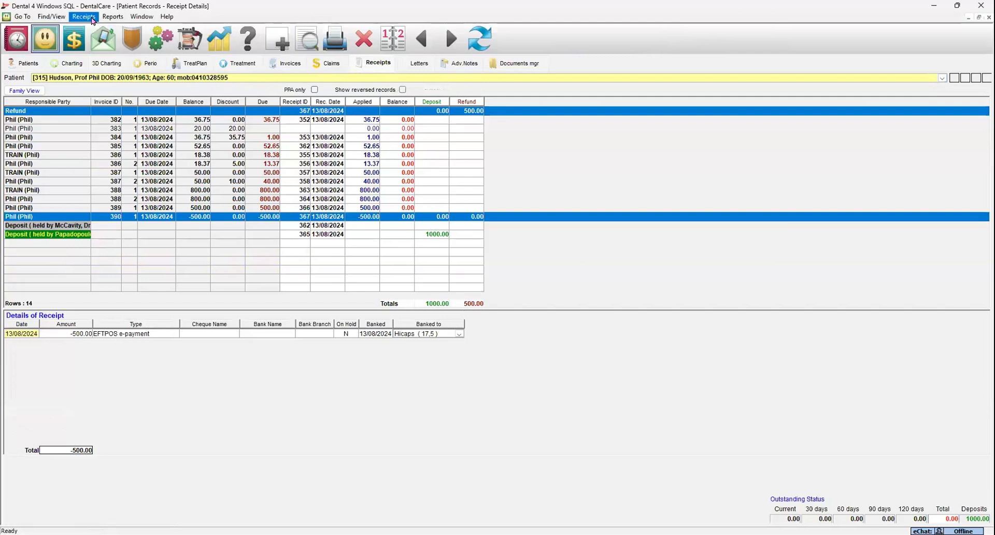
click(83, 17)
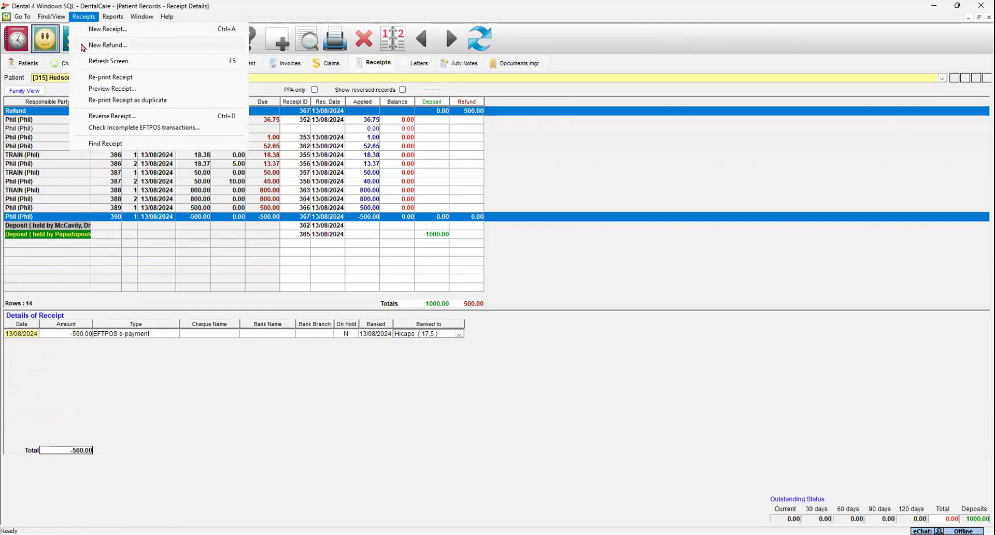
click(99, 45)
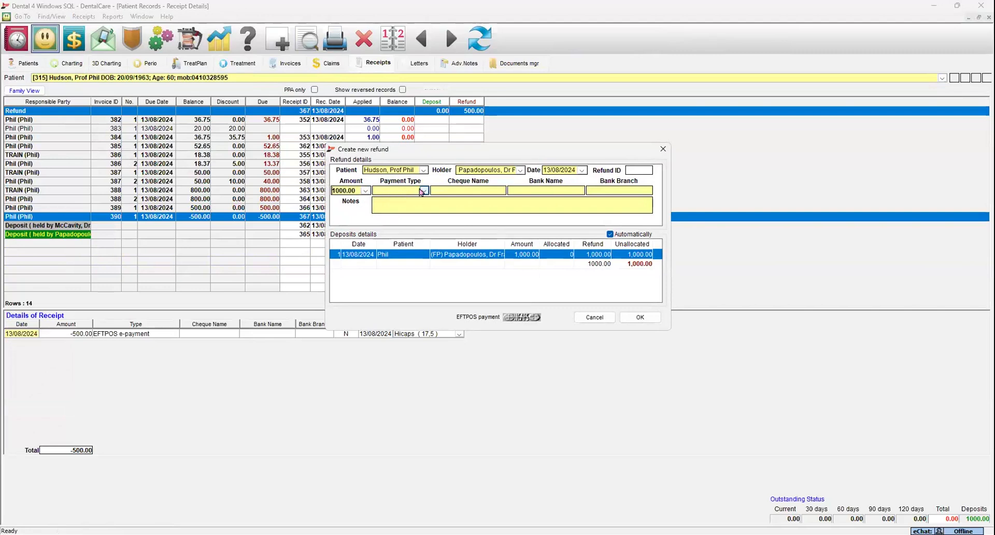
click(422, 191)
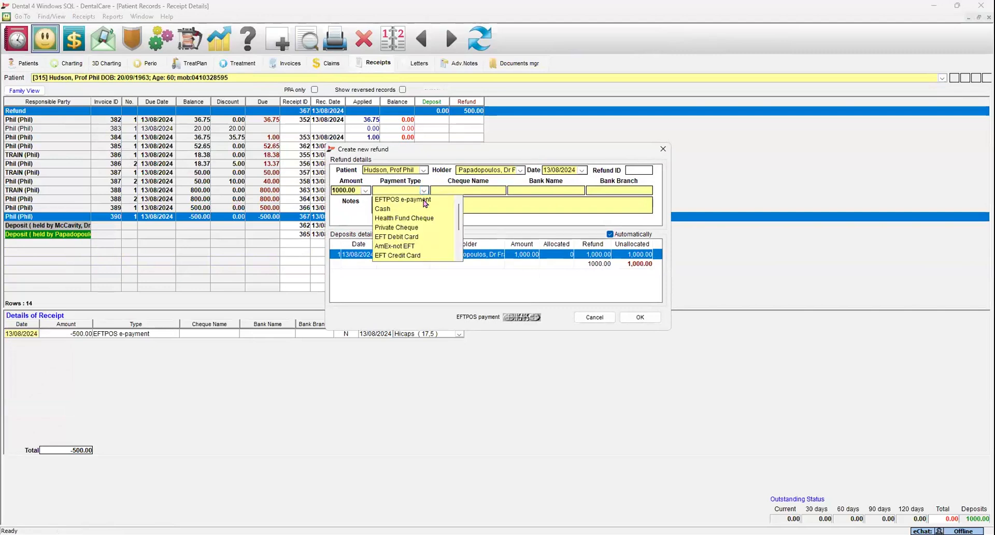
click(400, 208)
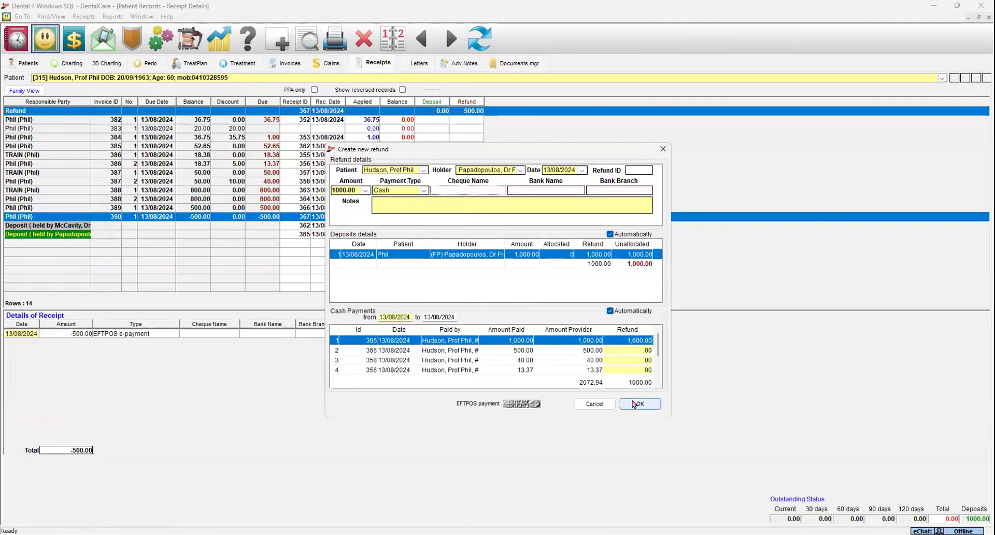
click(633, 405)
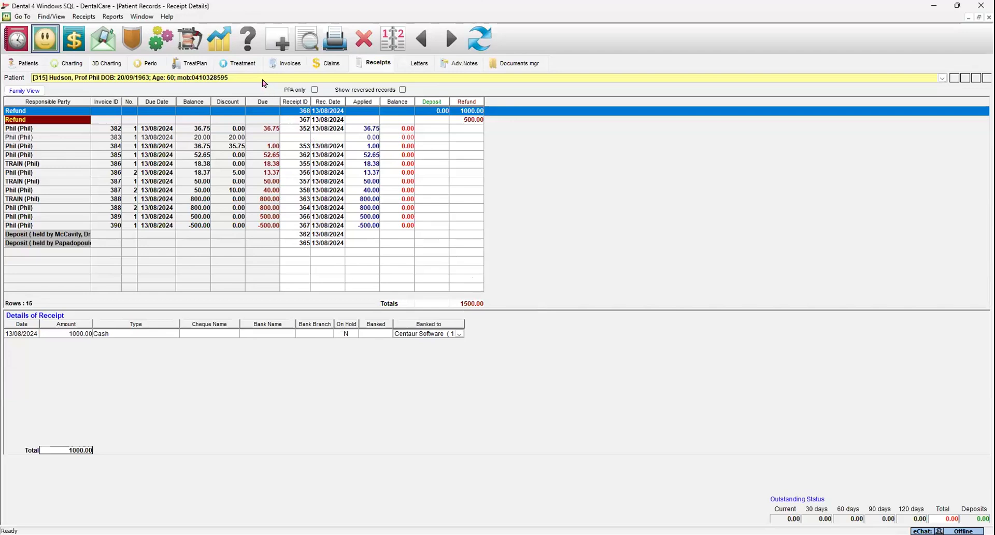
click(258, 66)
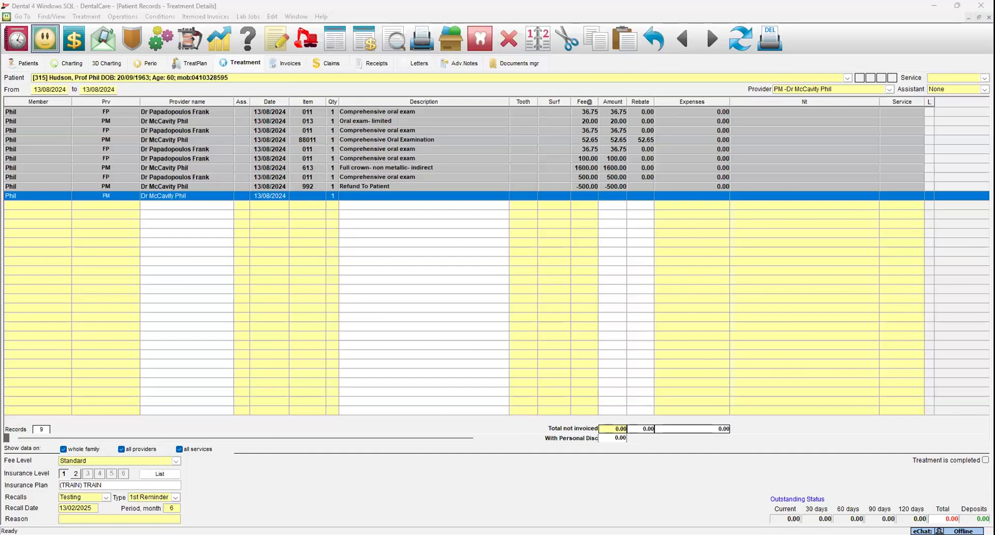
click(298, 197)
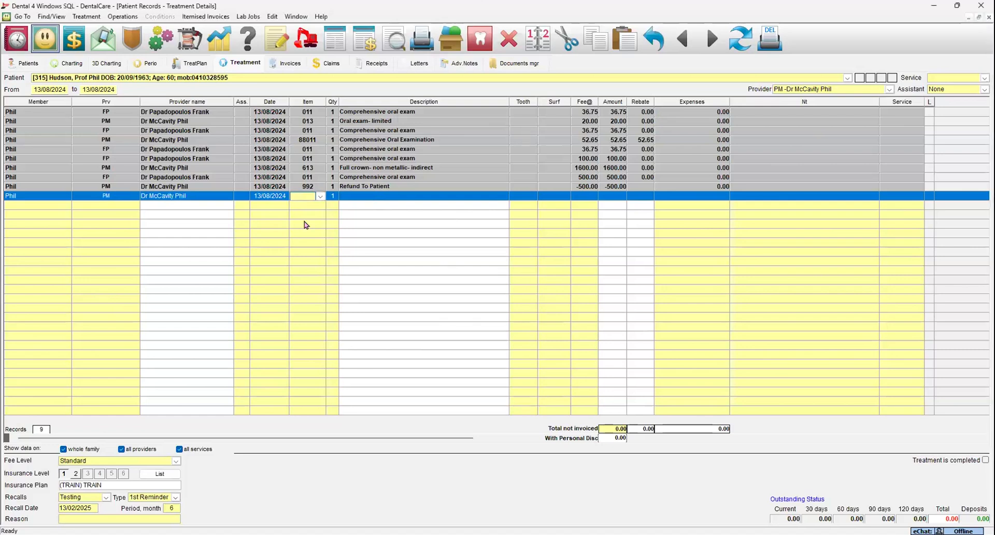
text(826)
key(Return)
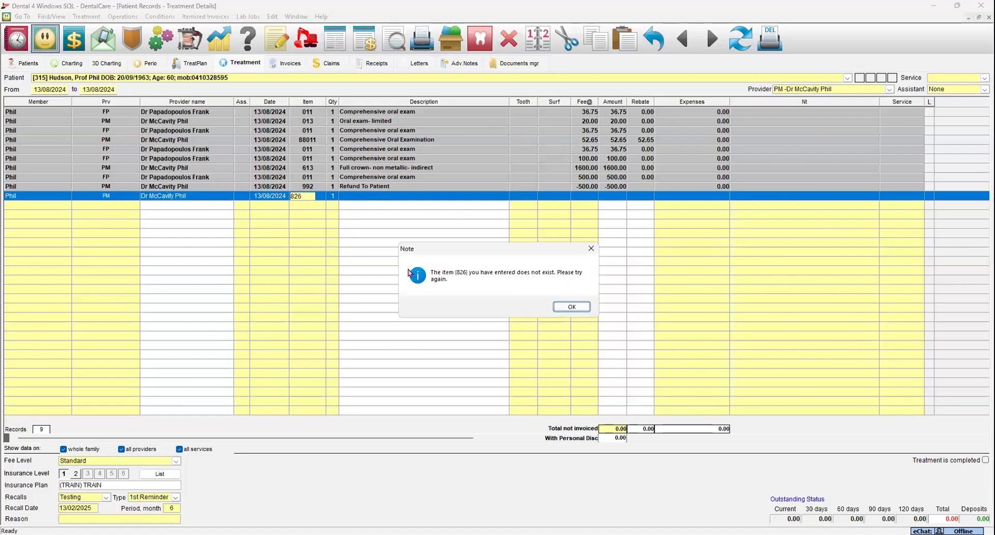
click(573, 309)
text(082)
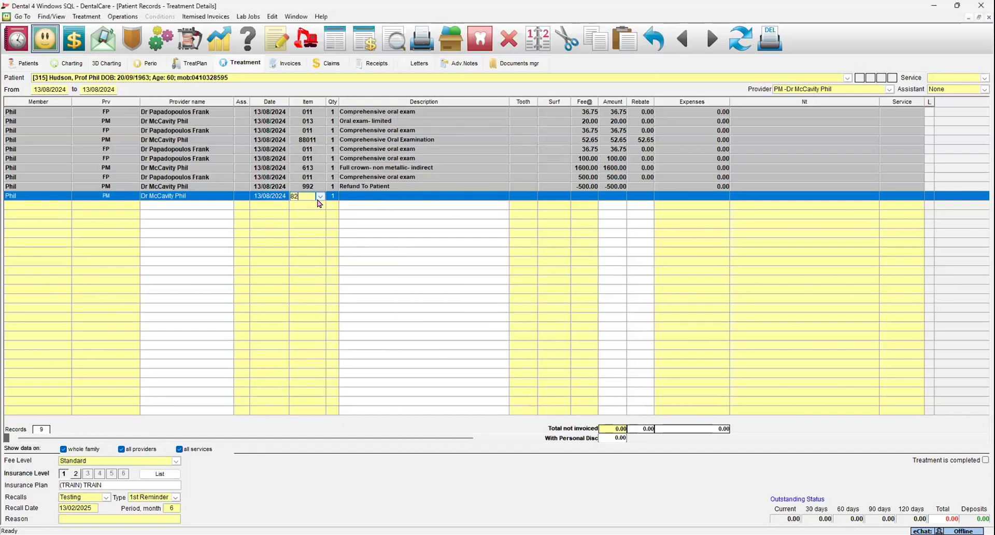
key(Return)
- Enter item 829, Partial Banding - One Arch, on the treatment line below the refund and set its fee to 5000
click(307, 199)
text(8)
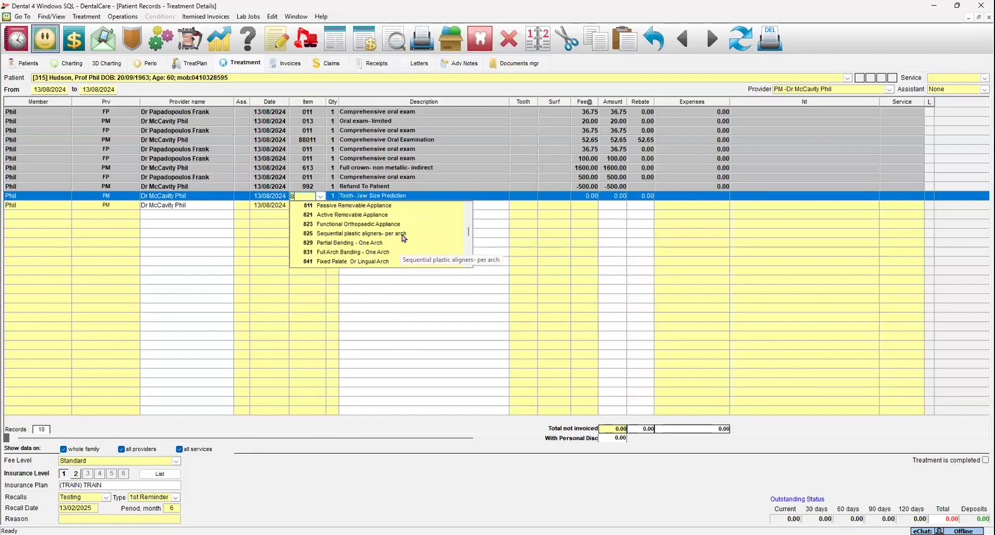
click(380, 242)
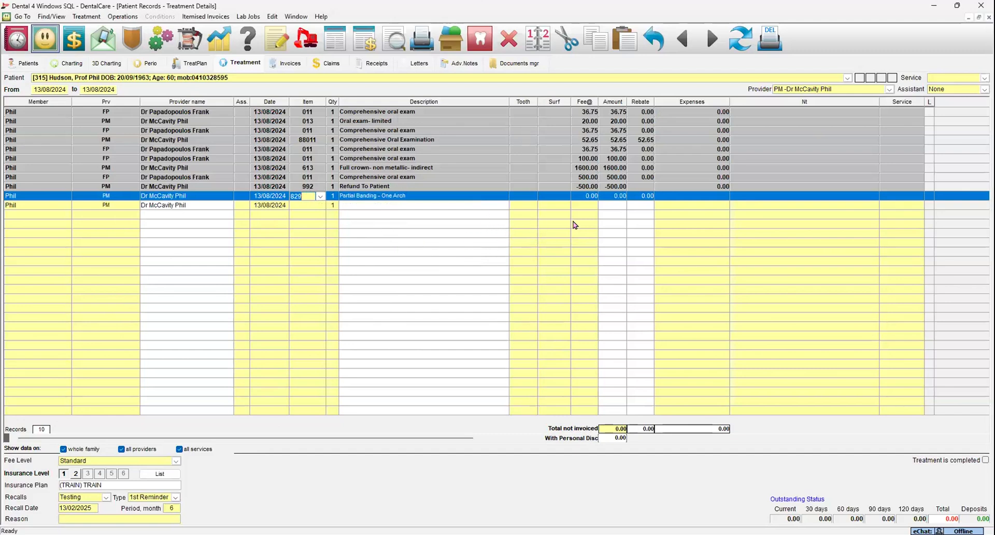
click(590, 198)
text(5000)
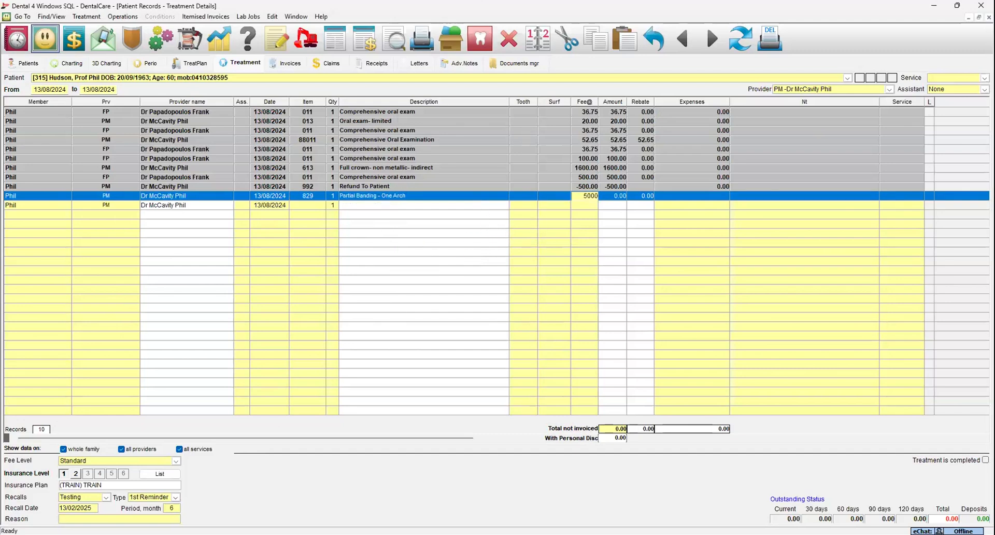
key(Return)
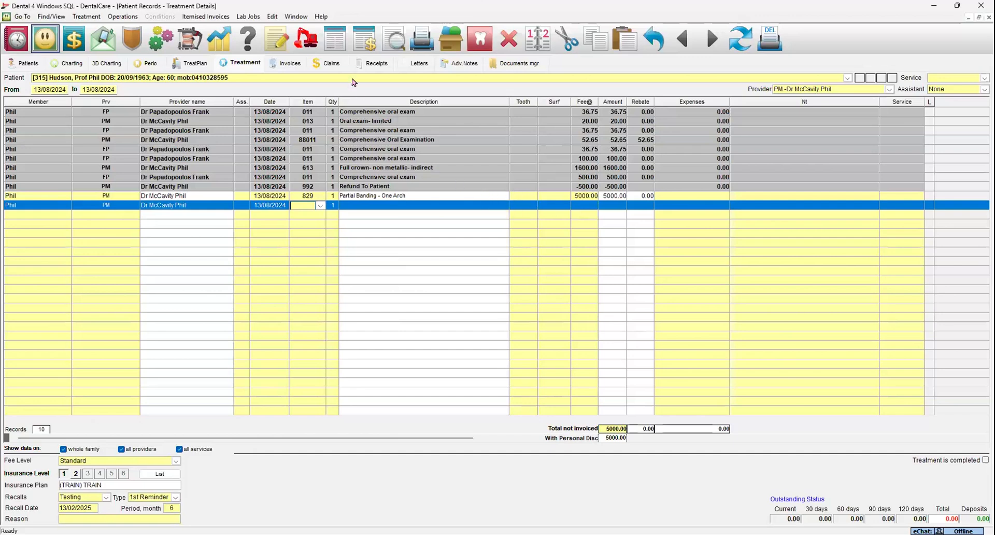
- Start an itemised invoice for the partial banding item and submit its insurance claim through HICAPS
click(335, 39)
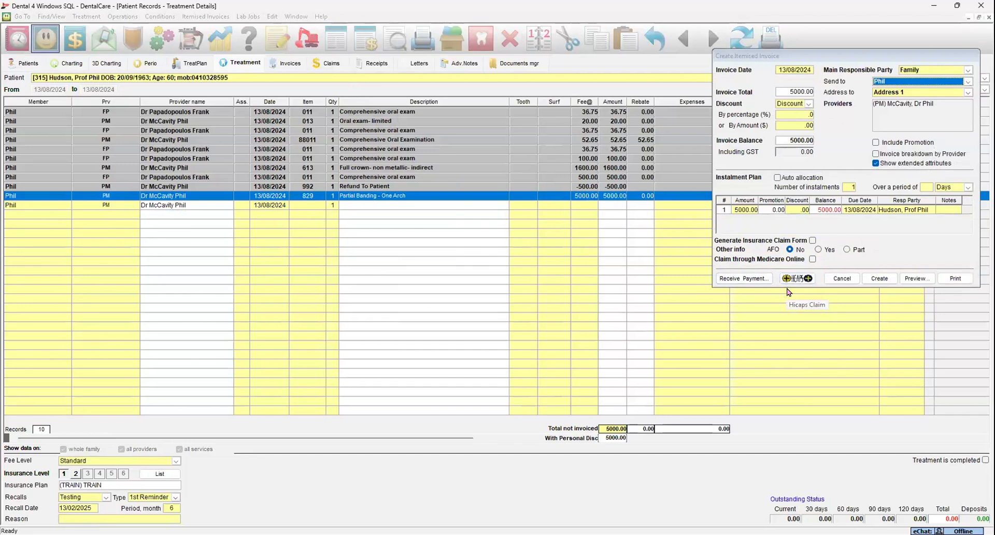
click(796, 281)
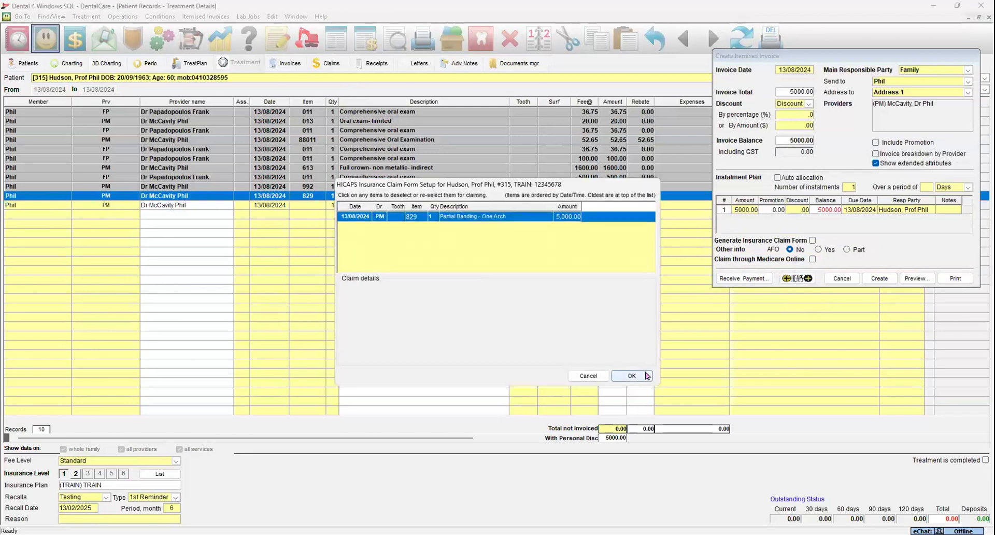
click(645, 374)
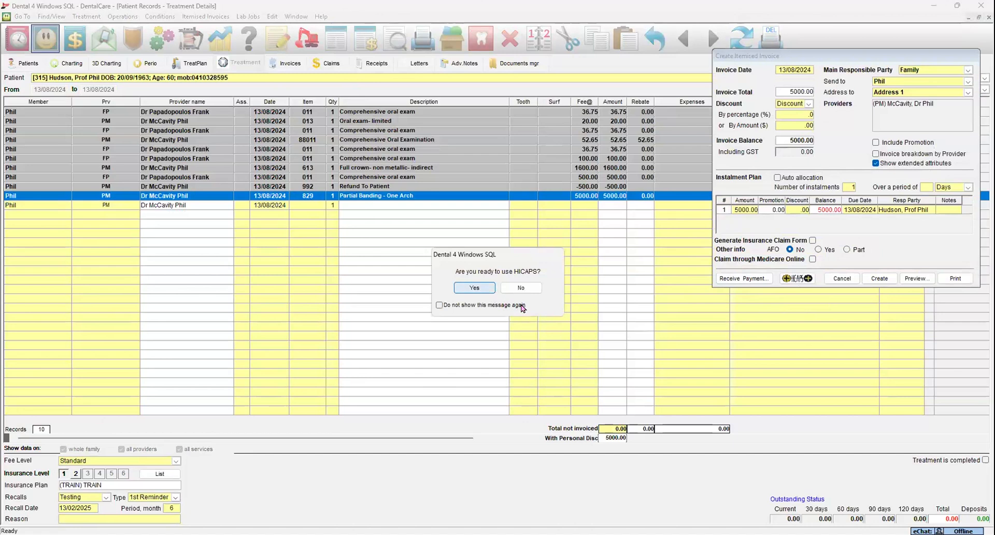
click(474, 287)
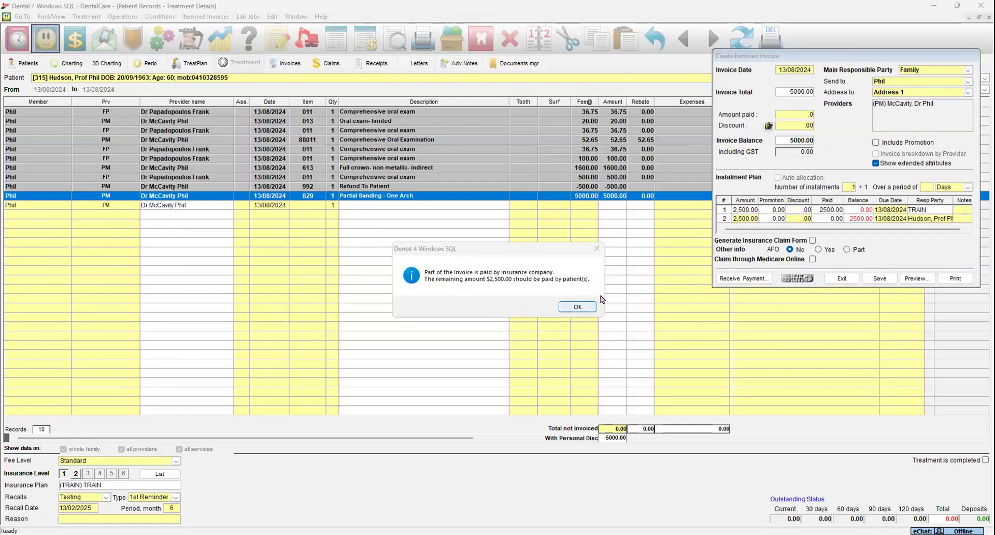
click(584, 306)
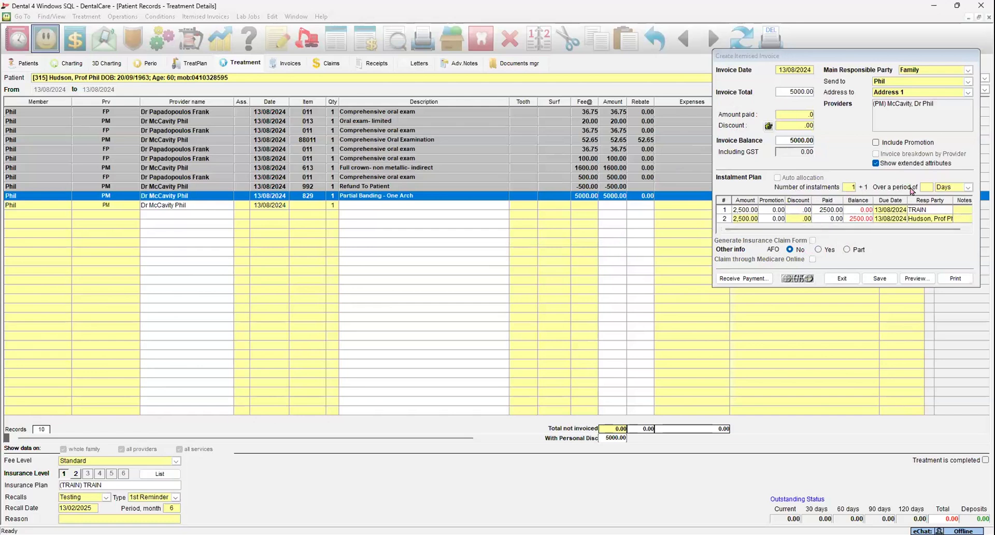
- Set the invoice's instalment plan to 12 instalments over a period of 12 months
click(968, 187)
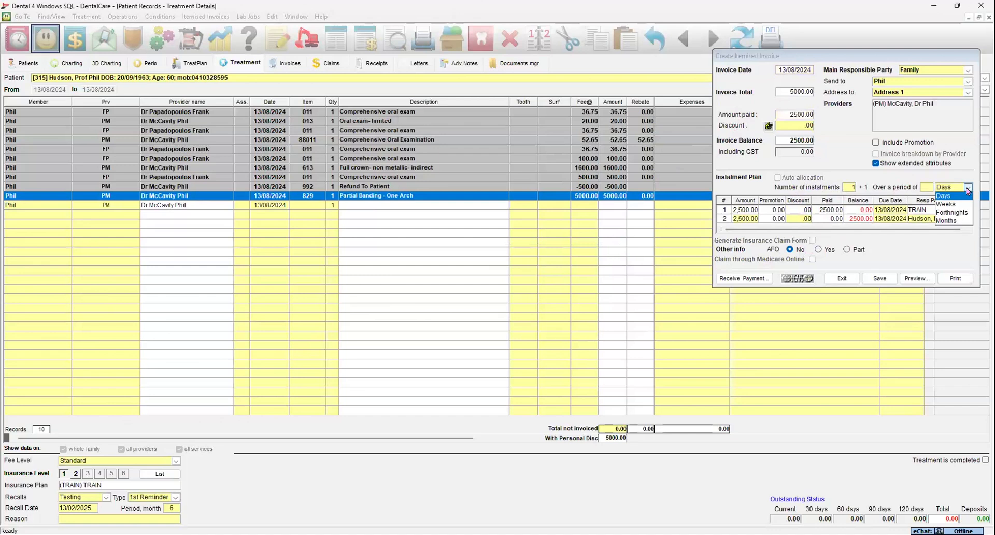
click(853, 187)
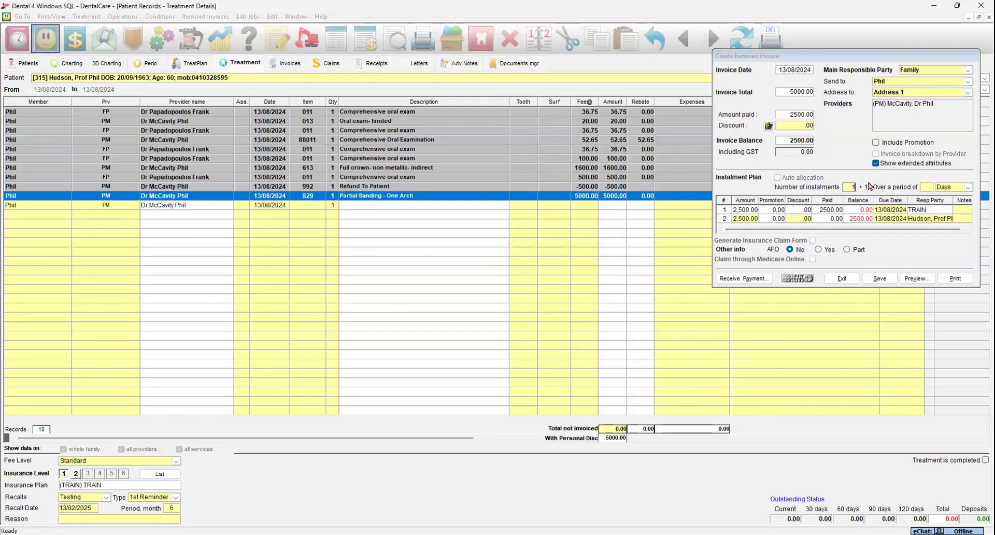
text(2)
click(927, 188)
text(12)
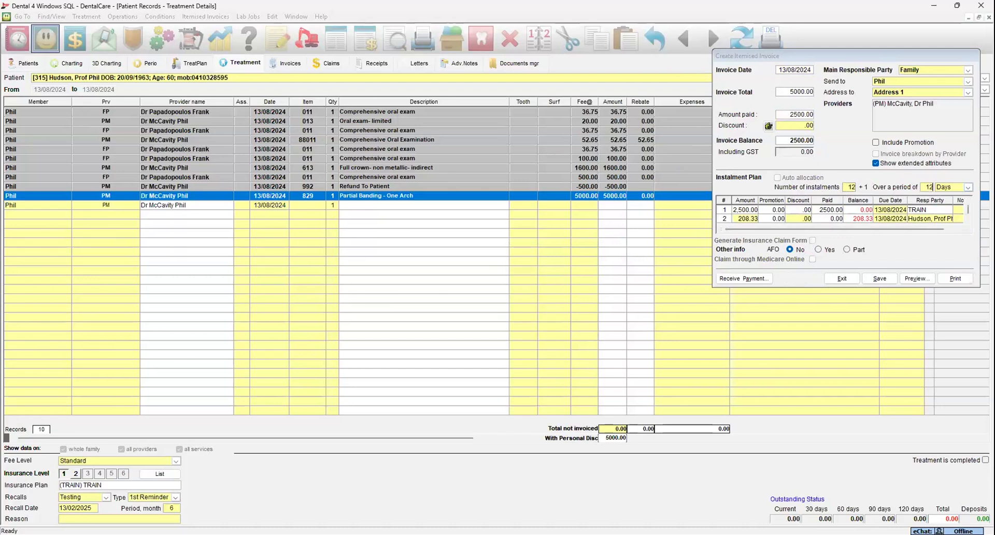
click(967, 188)
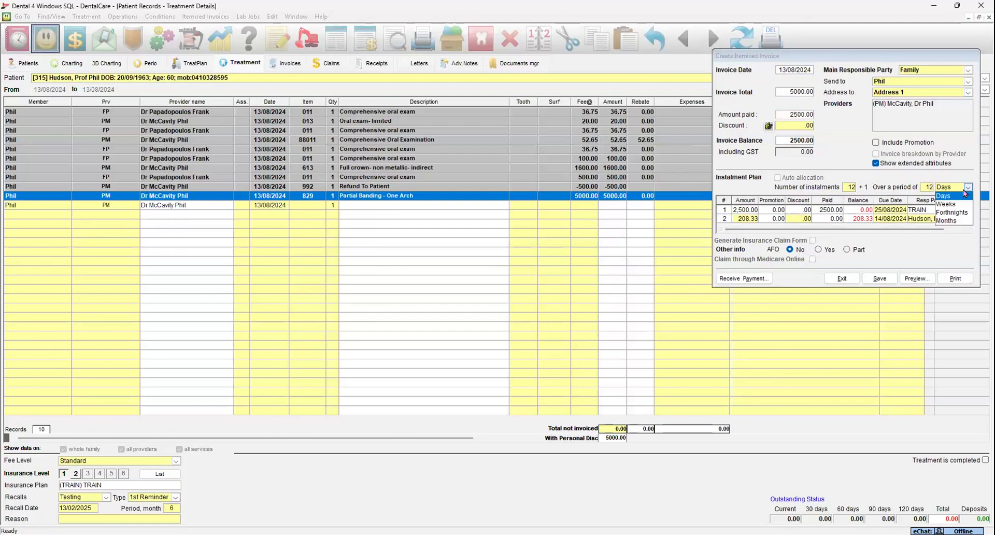
click(952, 221)
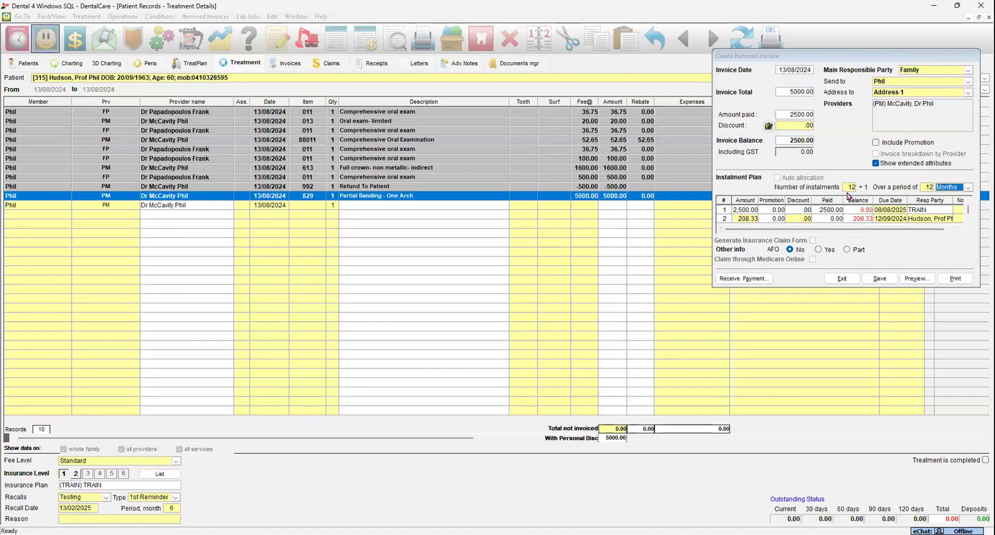
- Set the due date of the patient's first instalment to 01/09/2024
click(884, 219)
text(0)
text(0)
key(Tab)
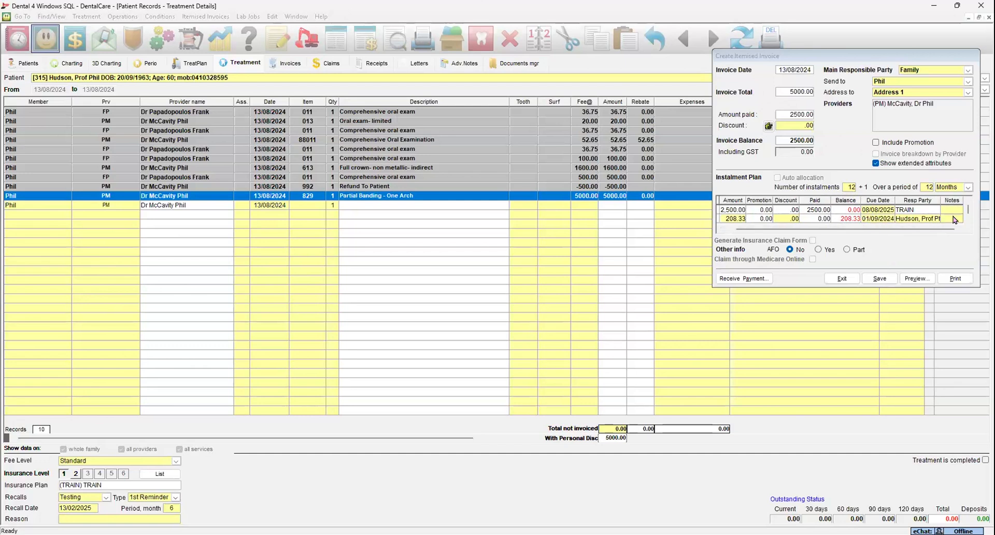
- Save the instalment invoice, accept the existing recall details and open the patient's invoice records
click(968, 221)
click(865, 219)
click(967, 222)
click(967, 221)
click(968, 221)
drag(968, 212, 968, 204)
click(888, 276)
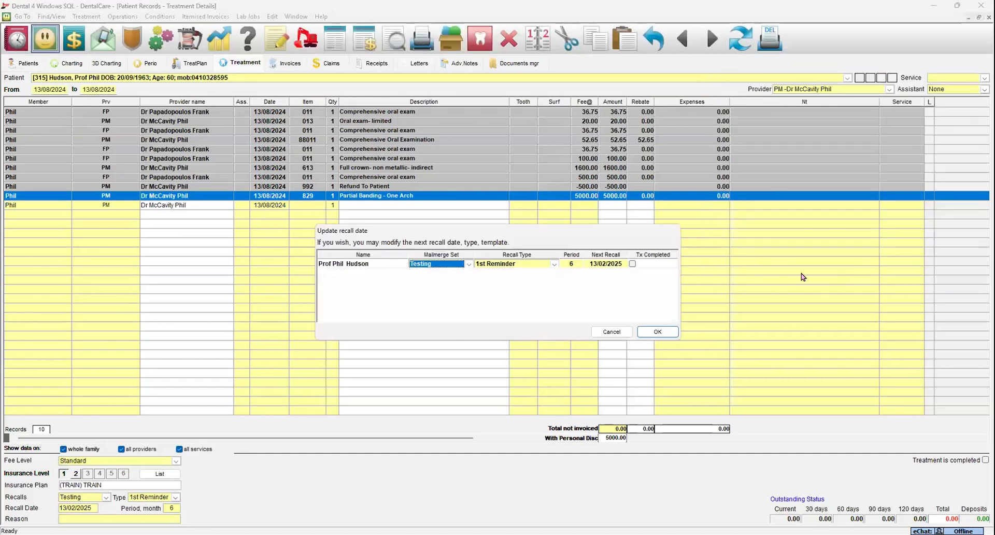
click(671, 333)
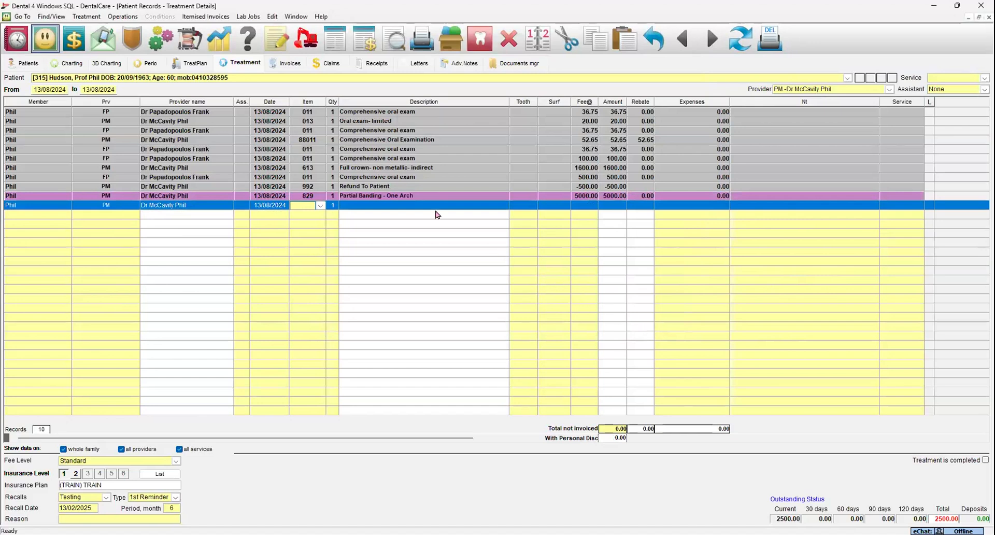
click(283, 64)
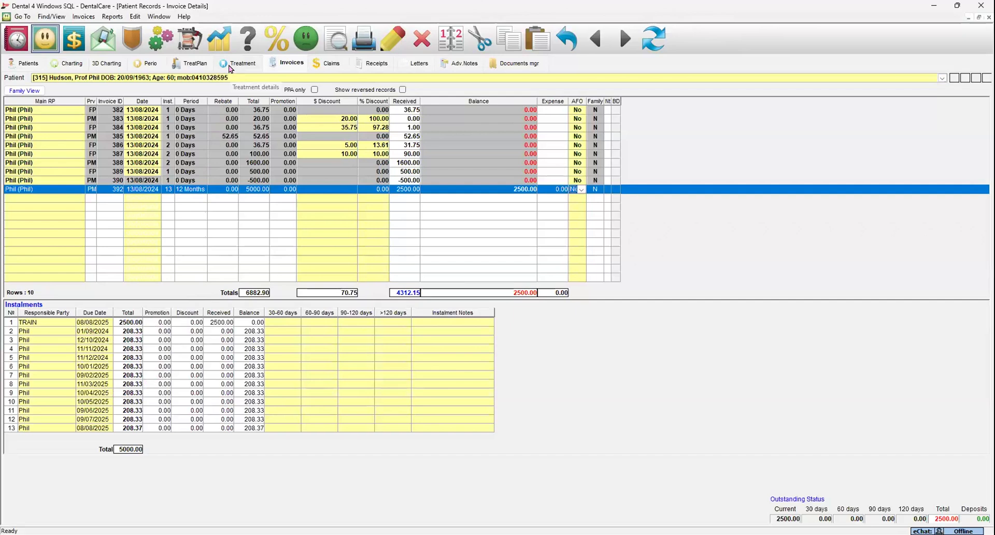
- Return to the treatment records and enter item ORTHO, Ortho Adjustment, on the line below the partial banding
click(231, 64)
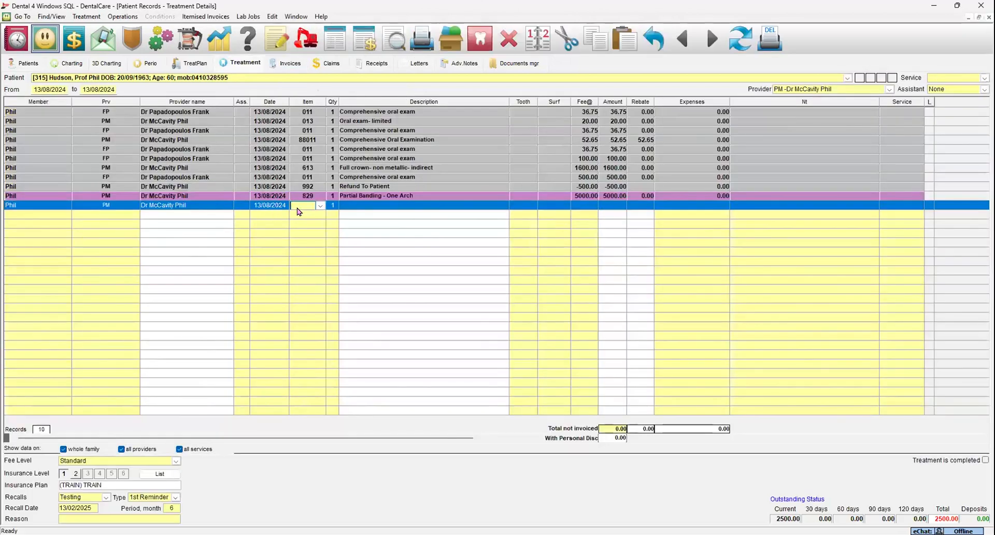
text(ORTHO)
key(Return)
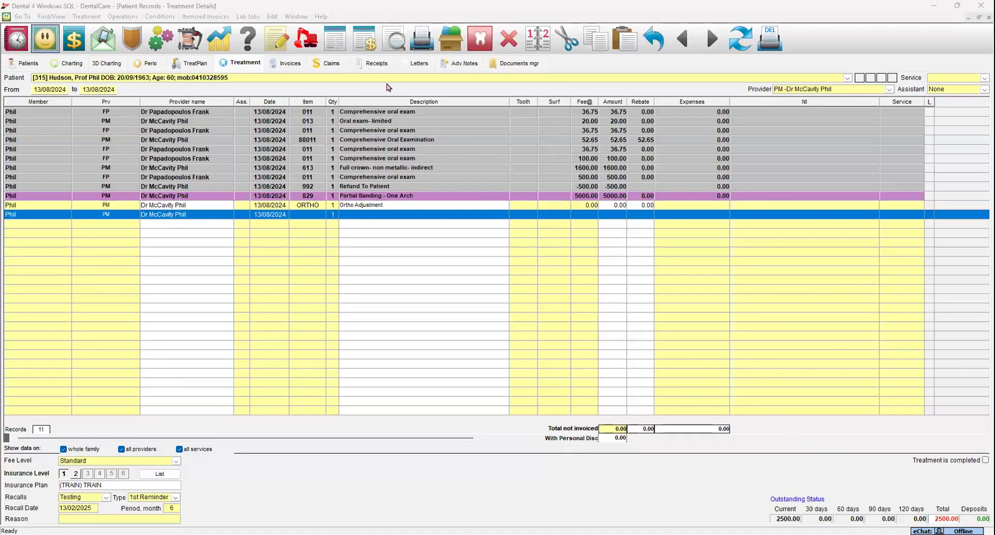
- Create a 208.33 cash receipt applied to the patient's instalment due 01/09/2024
click(373, 65)
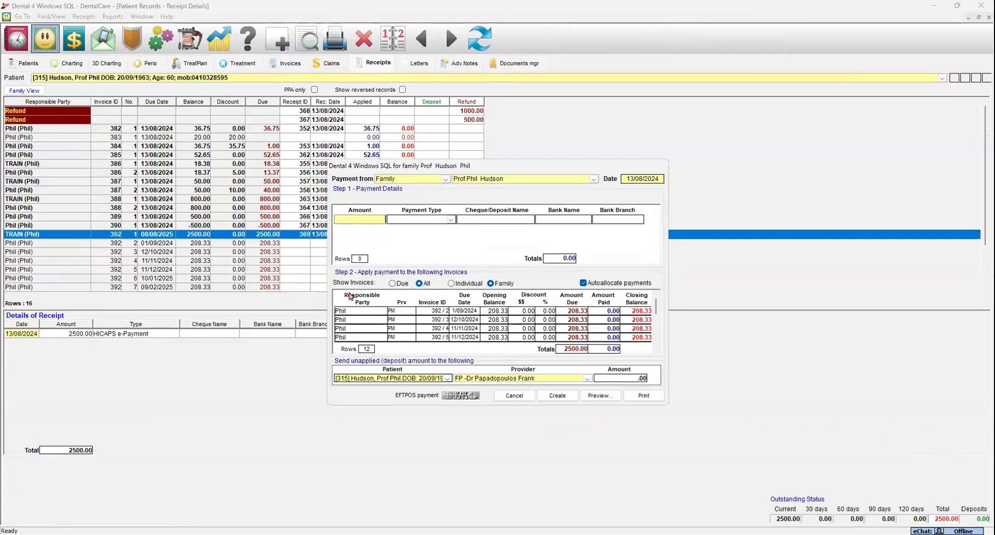
text(208.33)
key(Tab)
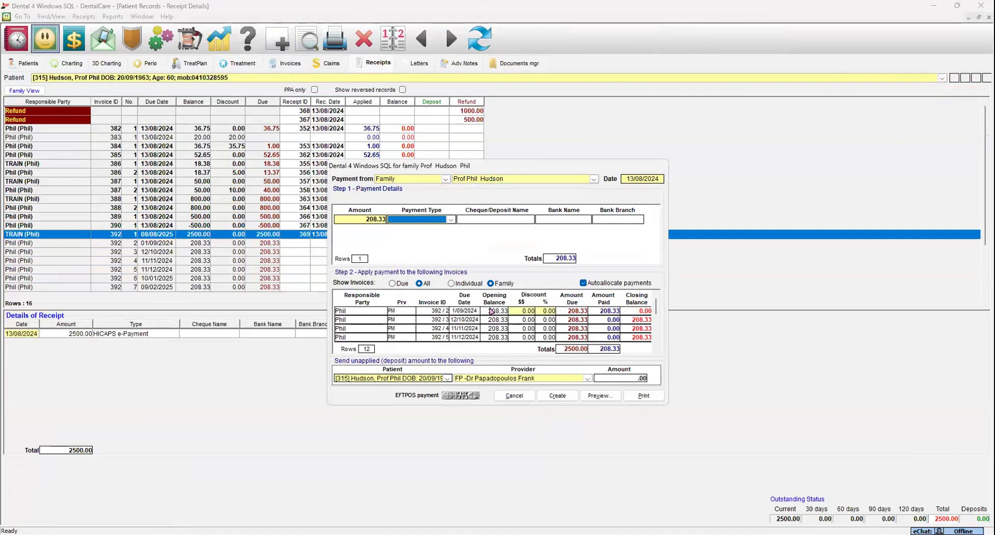
key(c)
key(Tab)
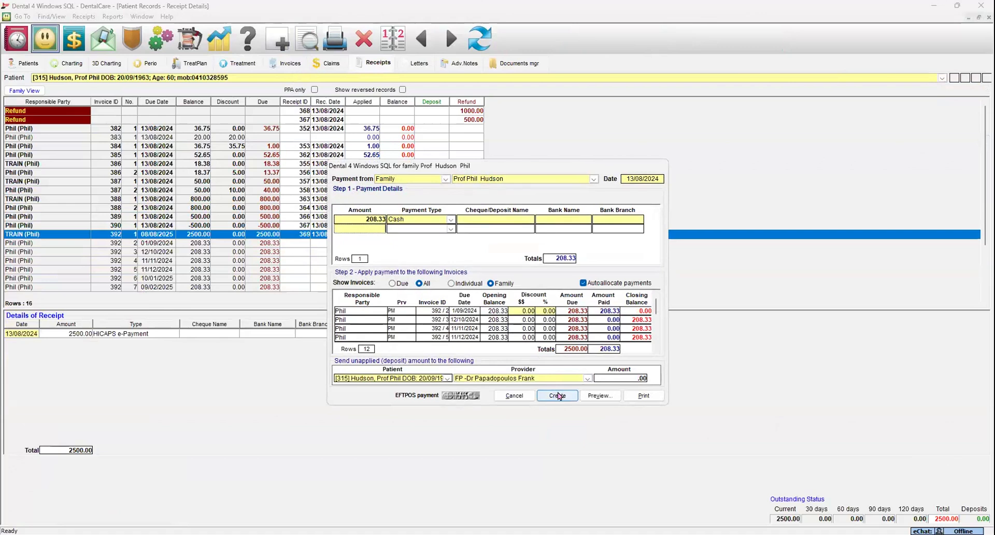
click(559, 397)
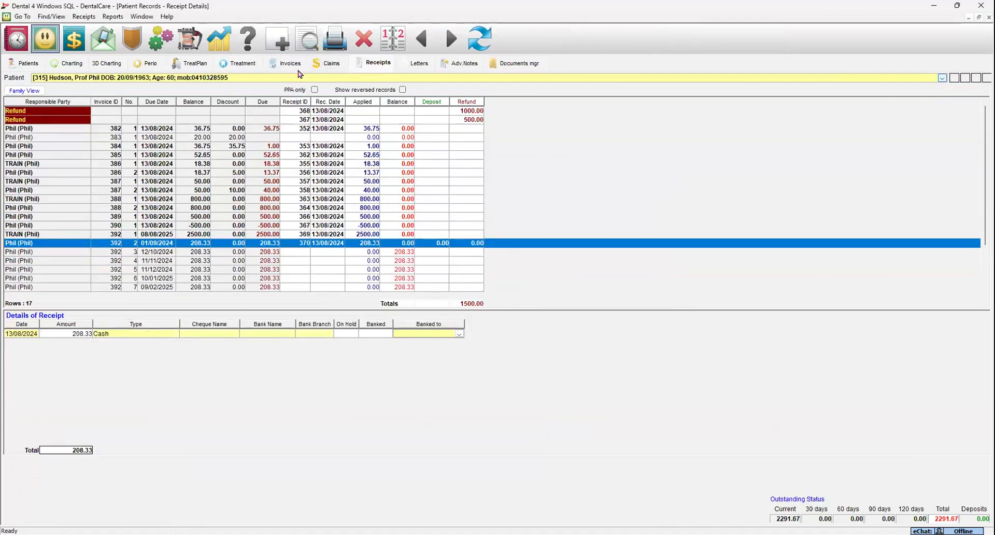
- Check the instalments of the partial banding invoice and return to the treatment records
click(296, 63)
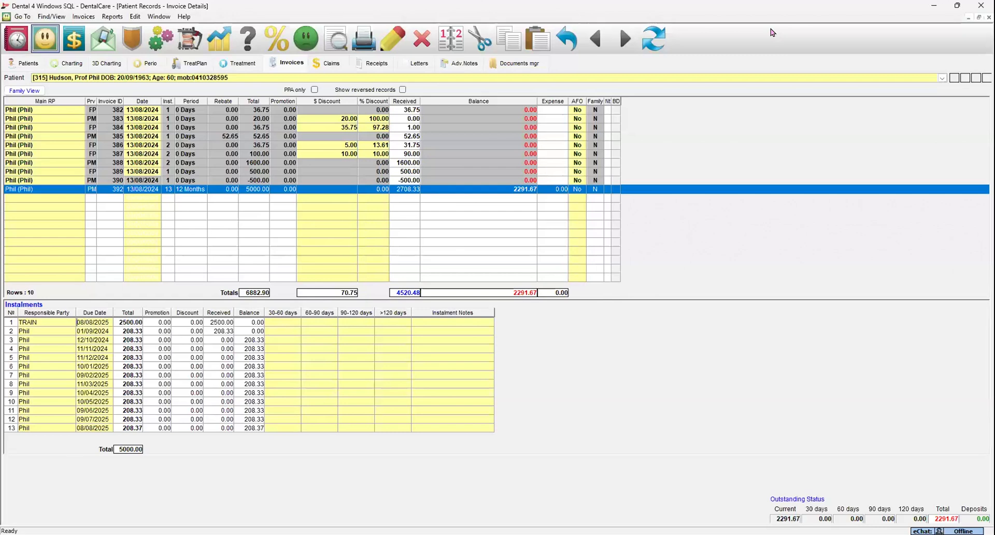
click(771, 29)
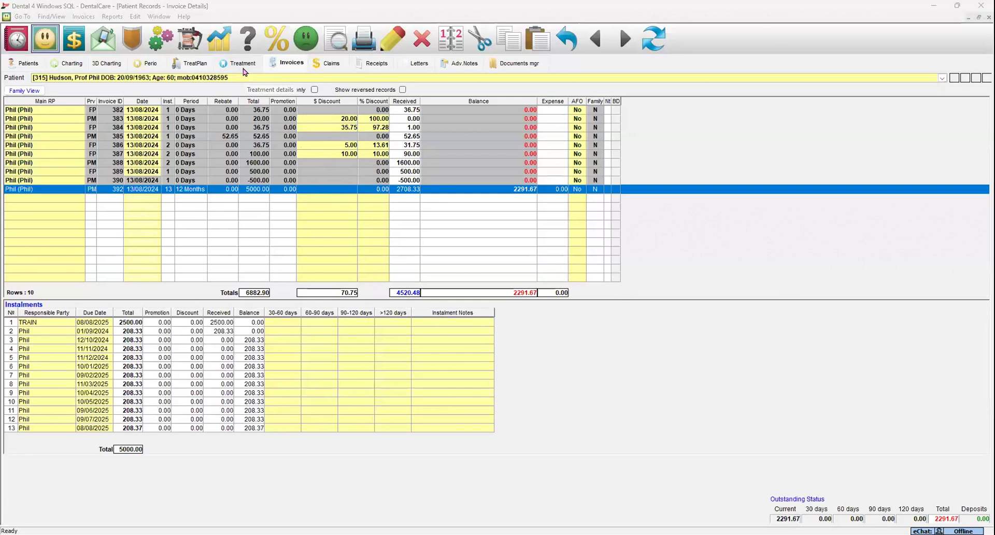
click(244, 69)
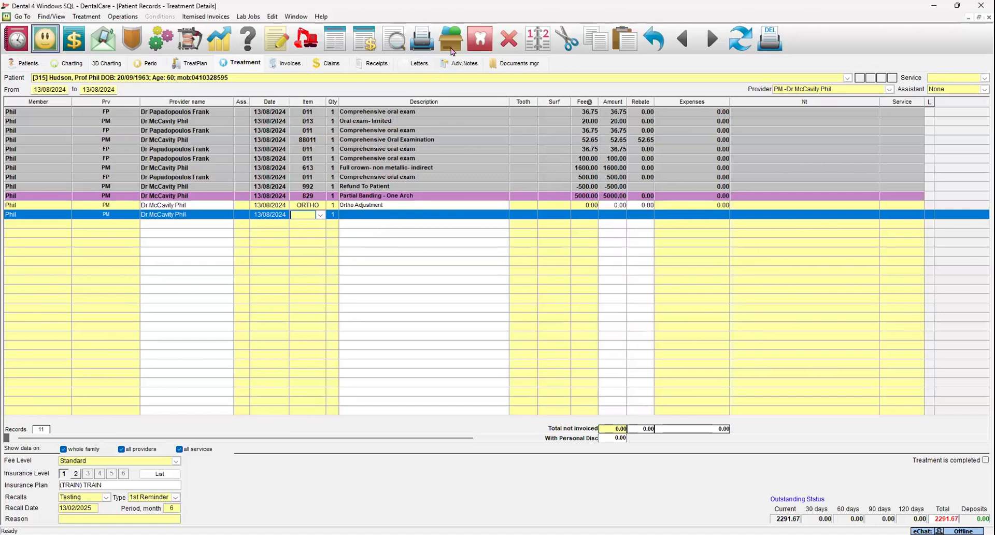
click(452, 50)
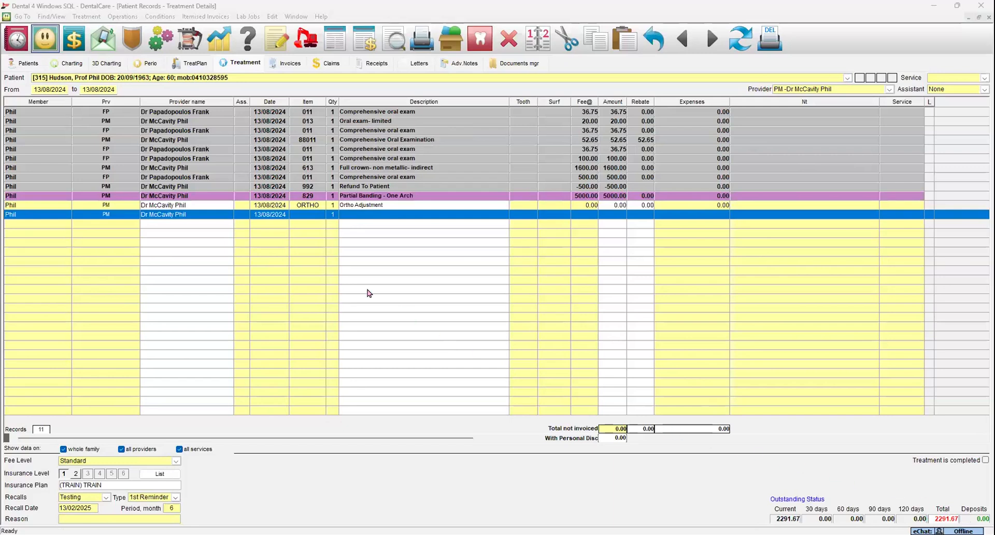
- Open the debtors list and look through all due invoices for all providers
click(106, 51)
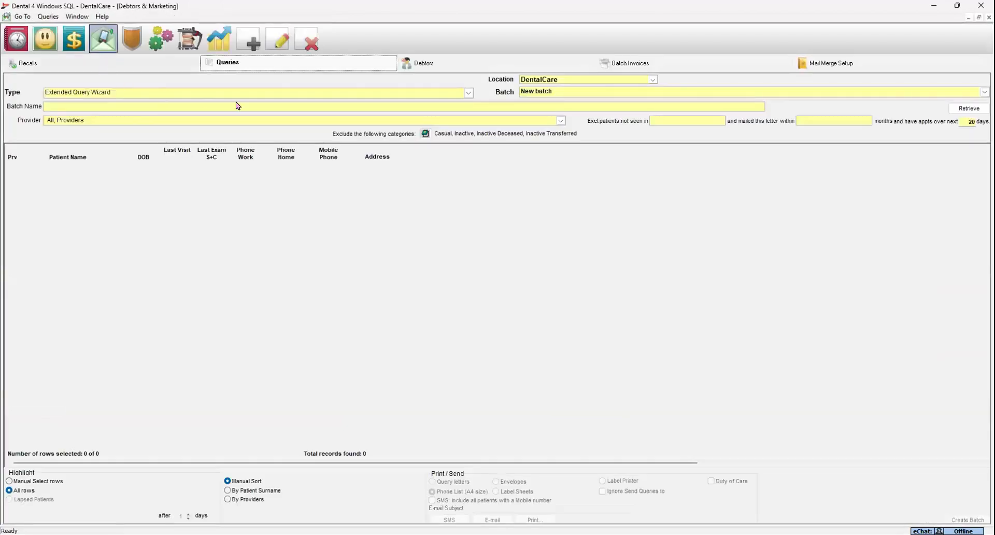
click(420, 70)
click(424, 67)
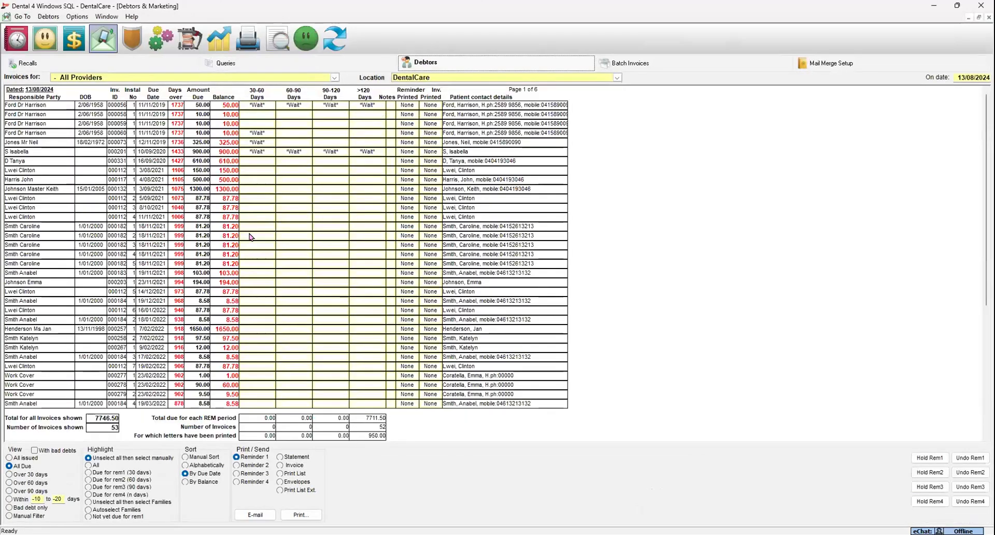
scroll(250, 236, down, 7)
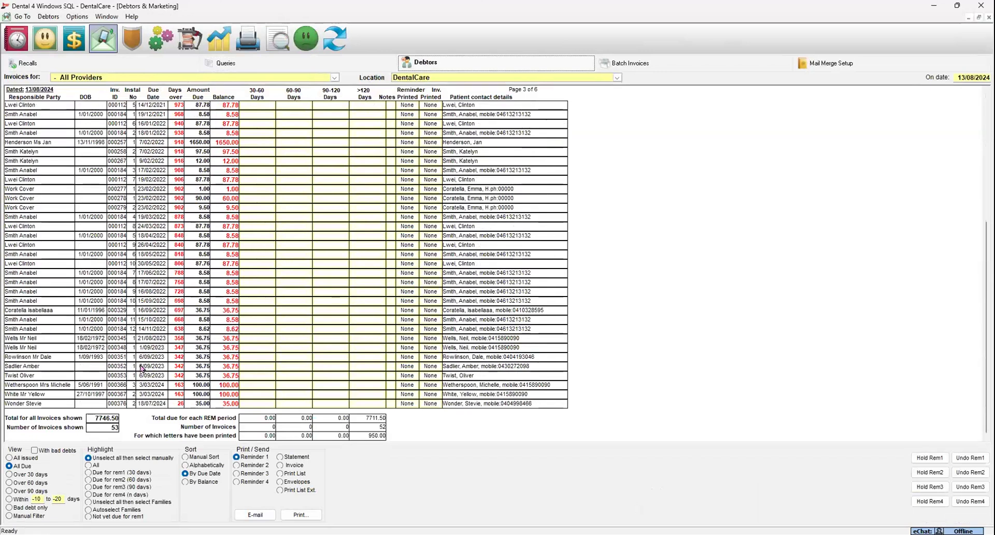
scroll(141, 368, up, 1)
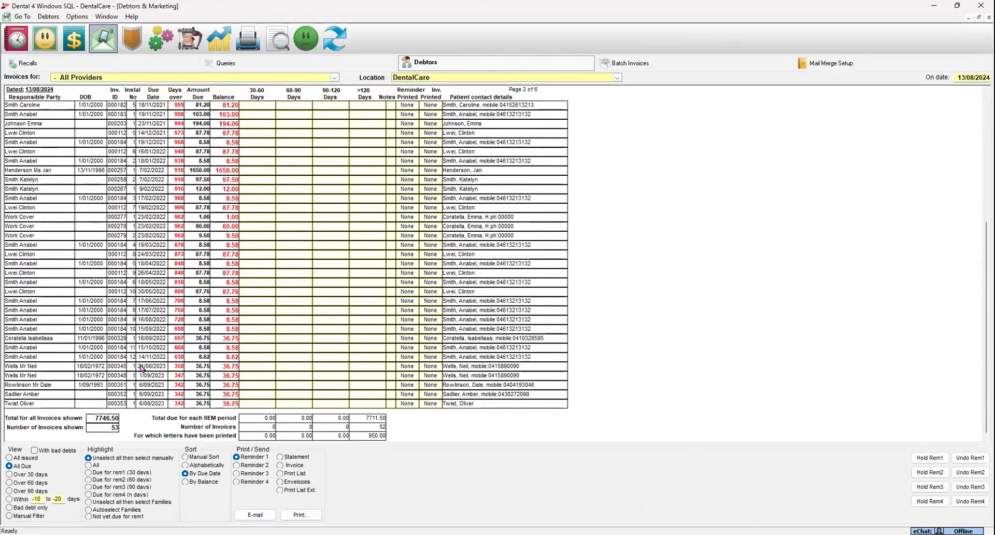
scroll(141, 368, down, 1)
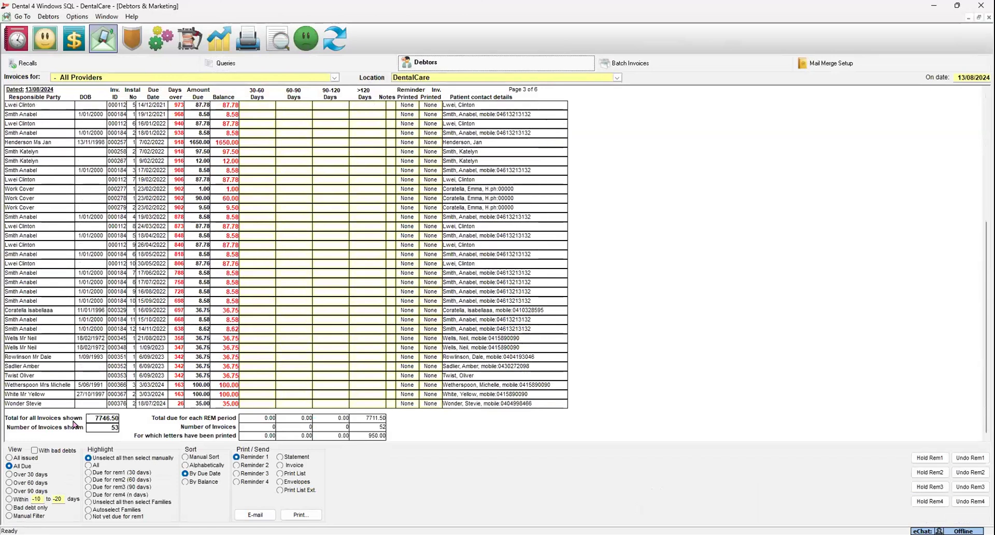
- Show all issued invoices in the debtors list, look through them and return to the patient's treatment records
click(9, 458)
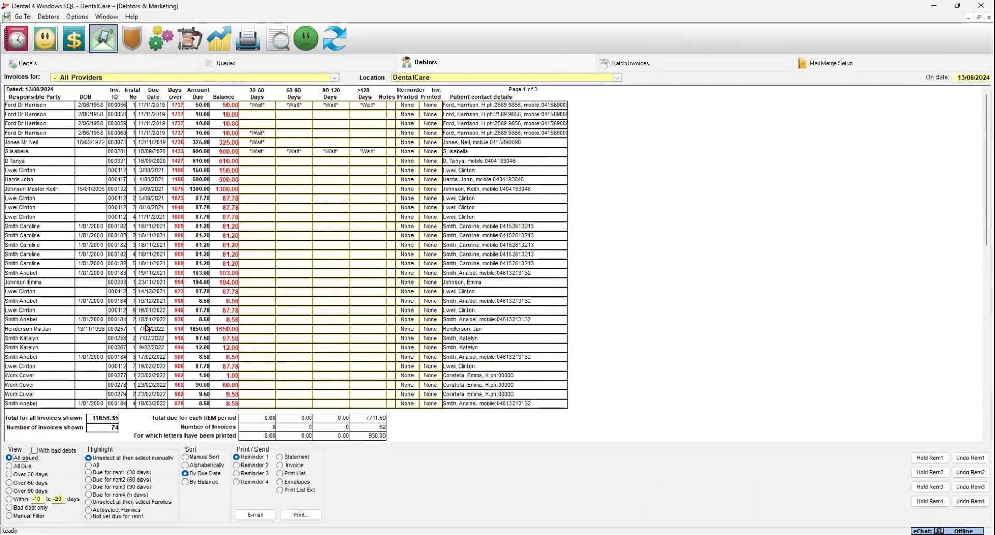
scroll(147, 327, down, 1)
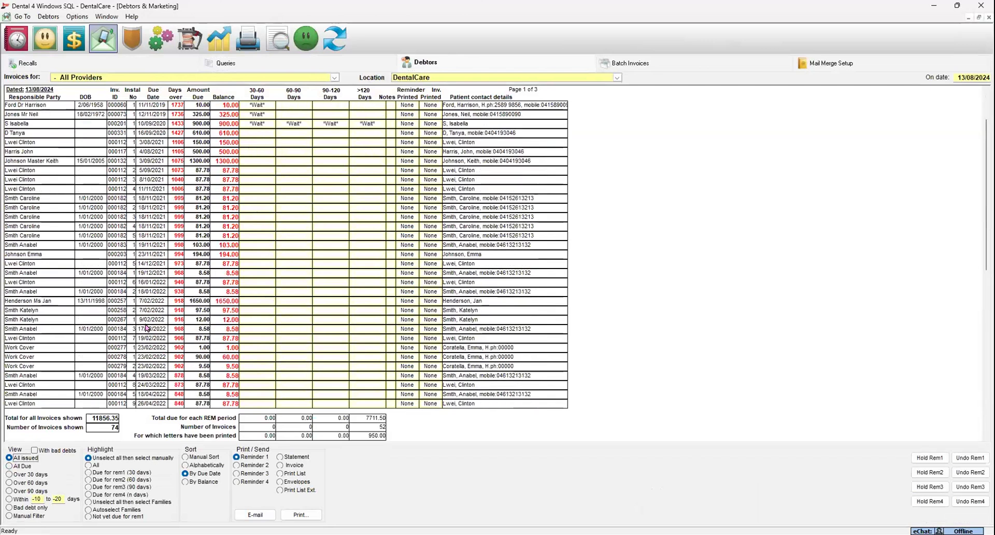
scroll(147, 328, down, 1)
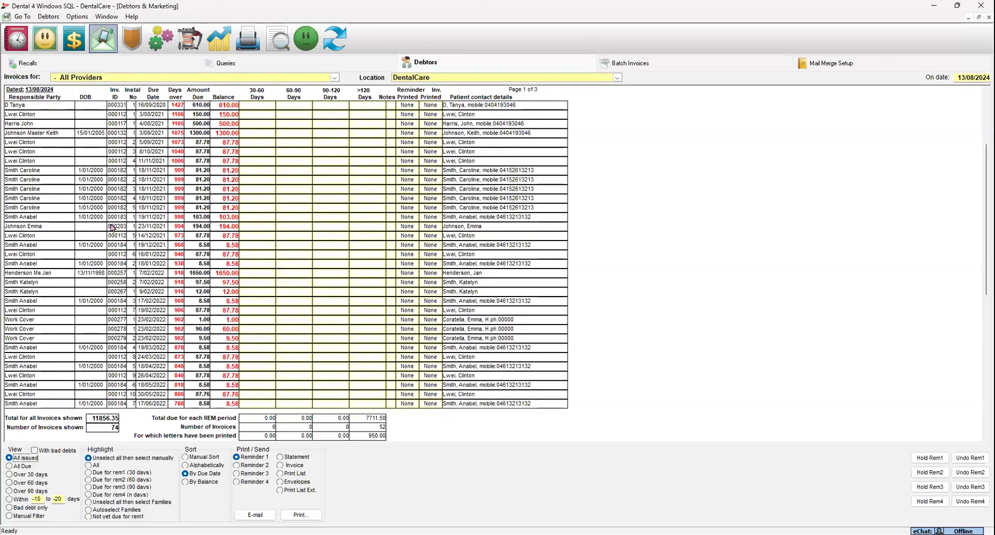
click(46, 46)
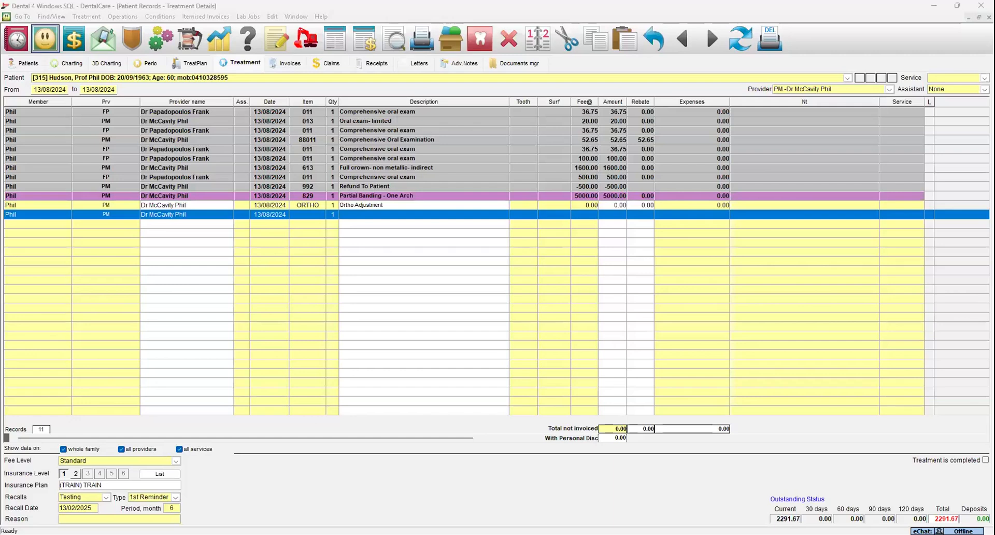
- Enter item 613, Full crown - non metallic - indirect, on the line below the ortho adjustment and set its fee to 1600
click(306, 215)
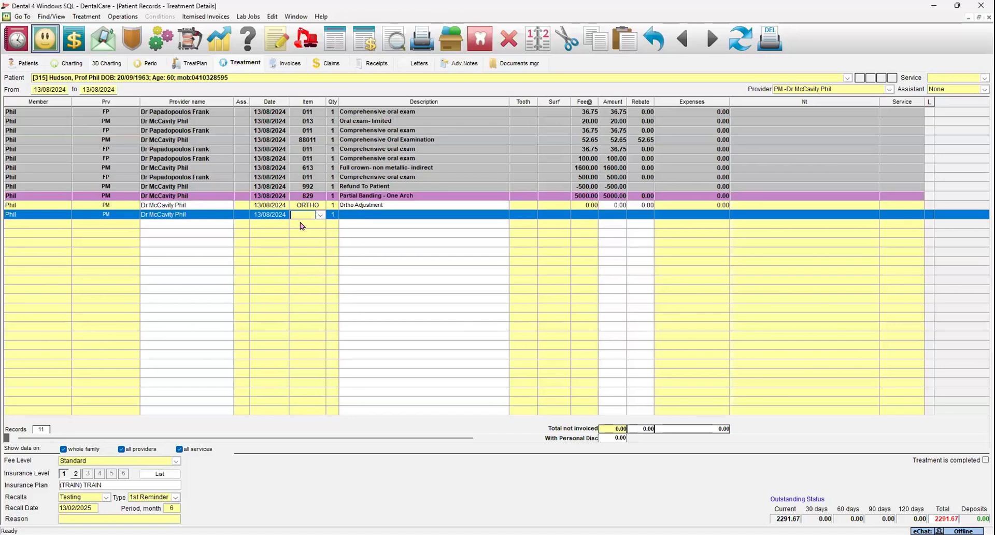
text(613)
key(Return)
click(588, 215)
text(1600)
key(Return)
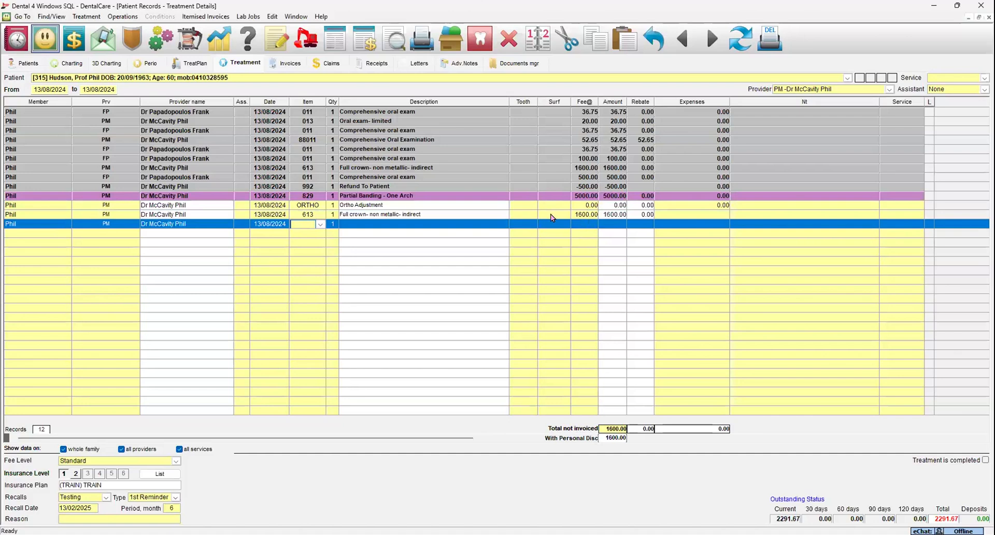
- Create an itemised invoice for the ortho adjustment and full crown, accepting the existing recall details
click(340, 51)
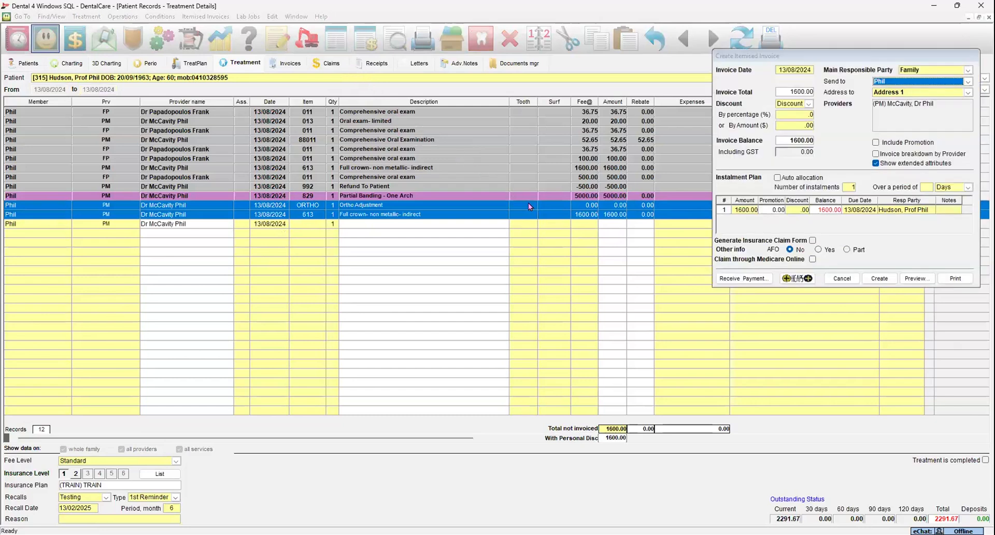
click(879, 278)
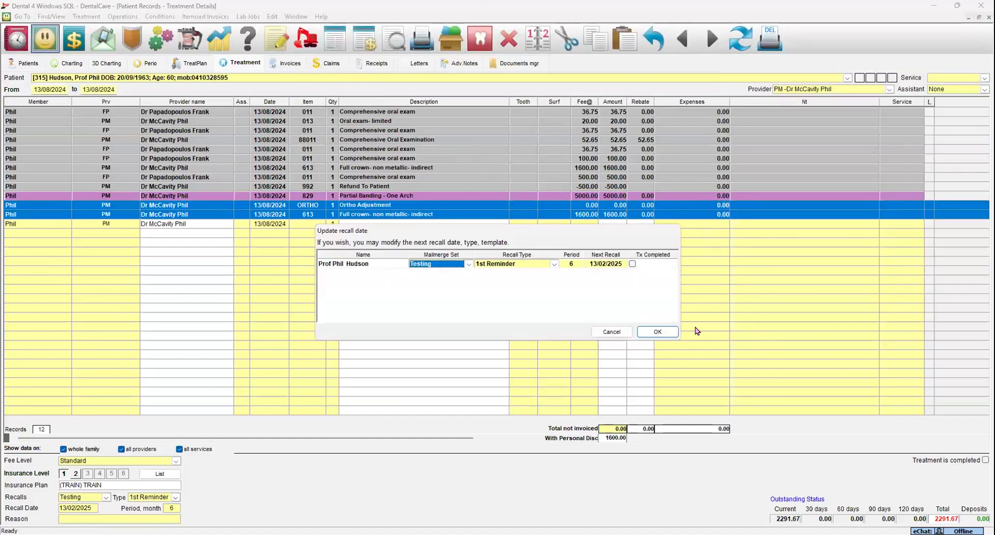
click(661, 328)
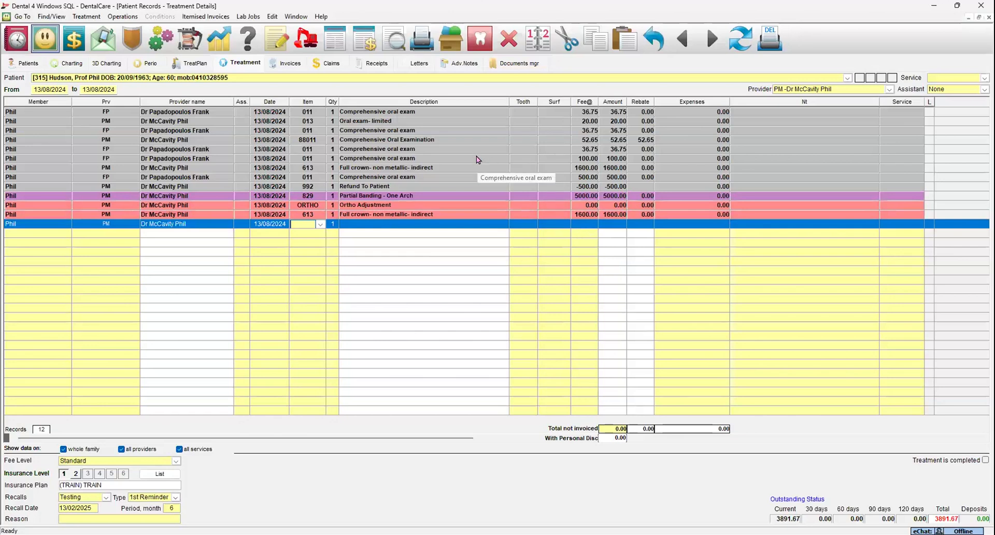
- Start a new family receipt for the patient with a cash payment of 200.00
click(372, 65)
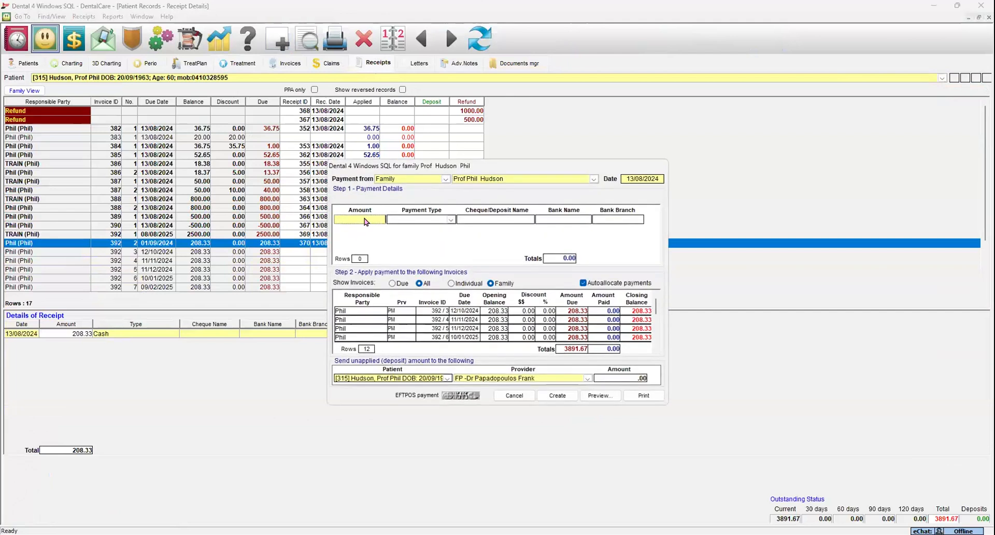
text(200)
key(Tab)
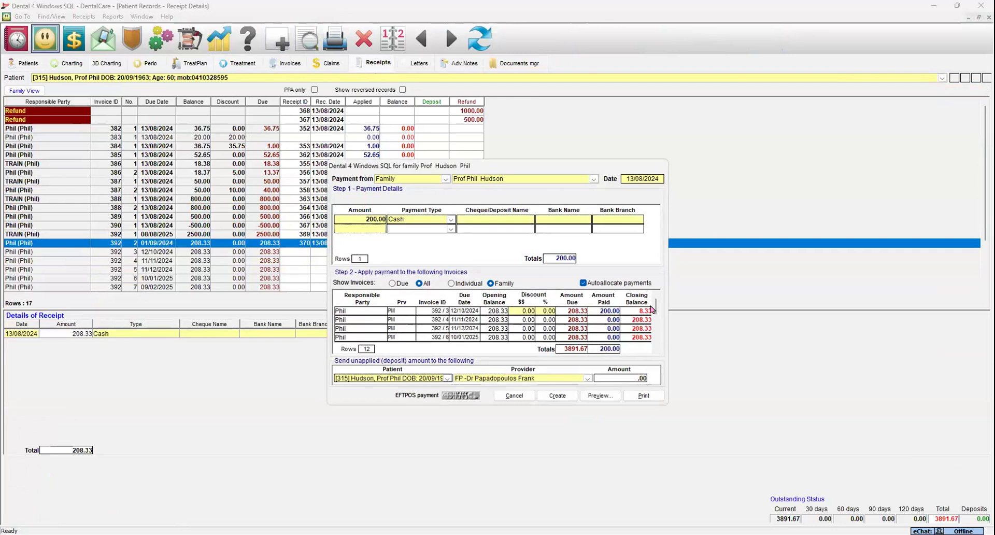
- Turn off automatic allocation, apply 200.00 of the payment to the 1600.00 invoice 393, and create the receipt
scroll(655, 313, down, 3)
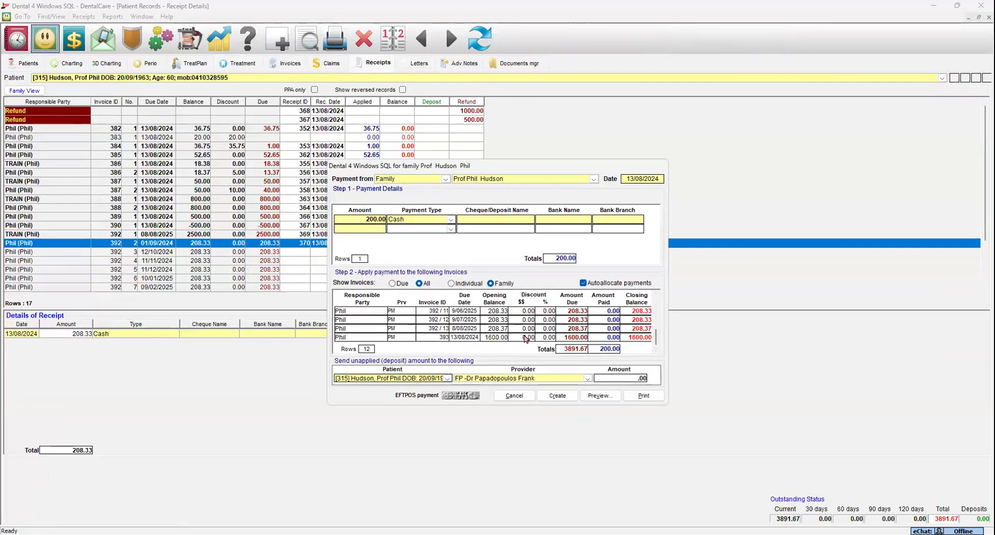
click(583, 283)
click(602, 338)
text(200)
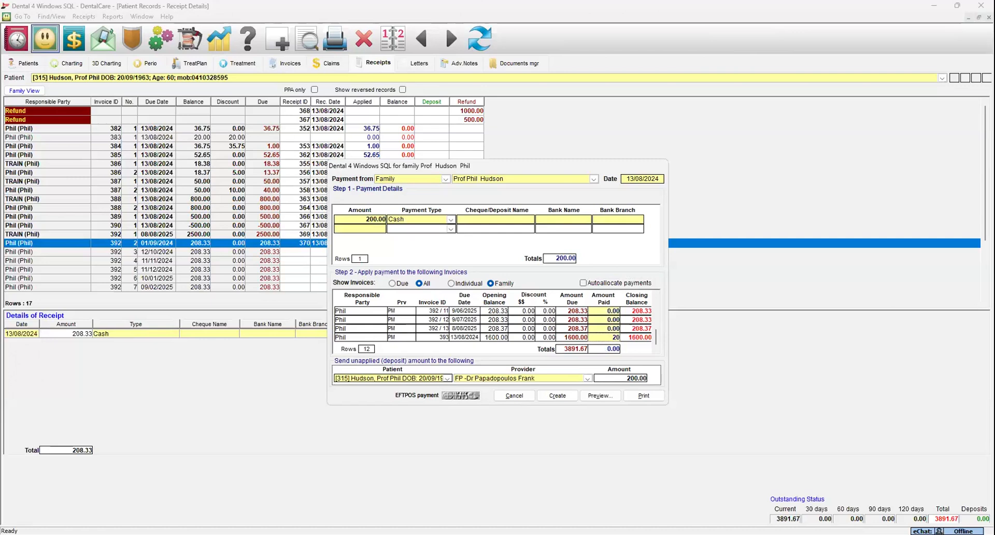
key(Return)
scroll(643, 327, down, 3)
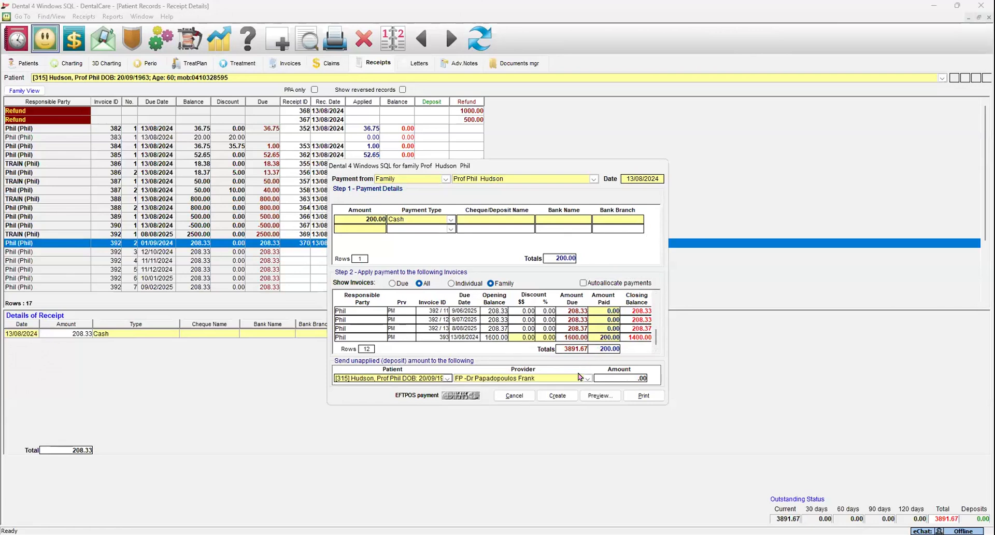
click(575, 396)
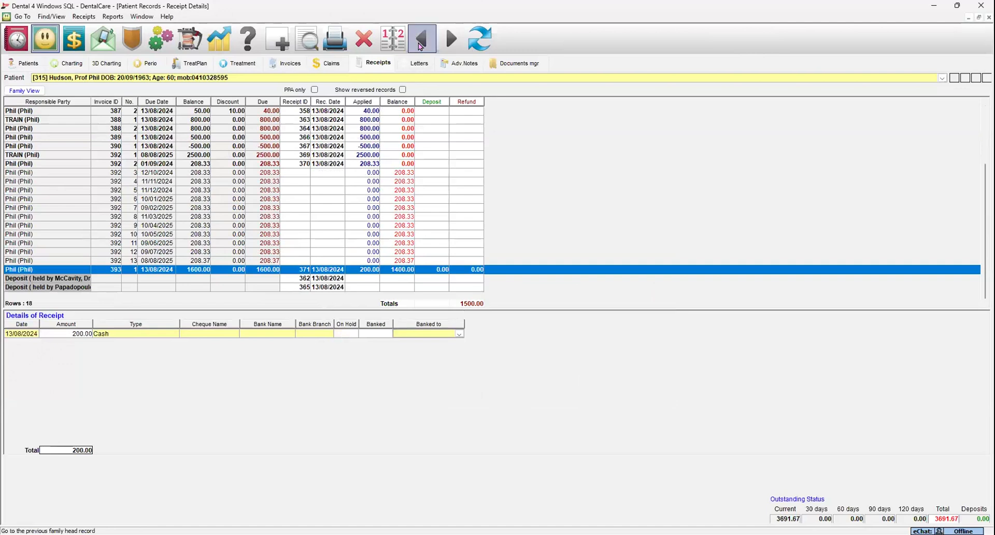
- Open the alerts in the patient's history details and start a new patient alert
click(420, 47)
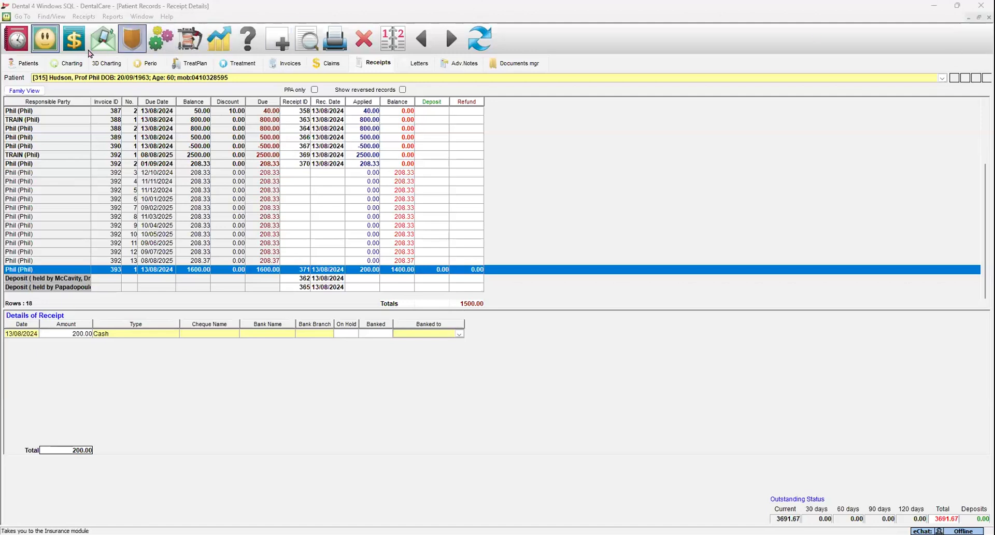
click(24, 66)
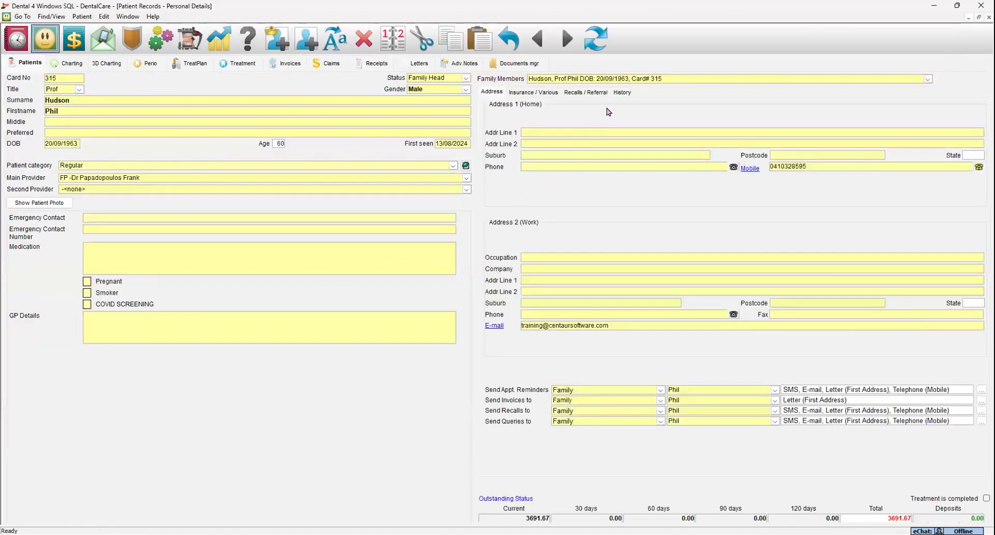
click(620, 93)
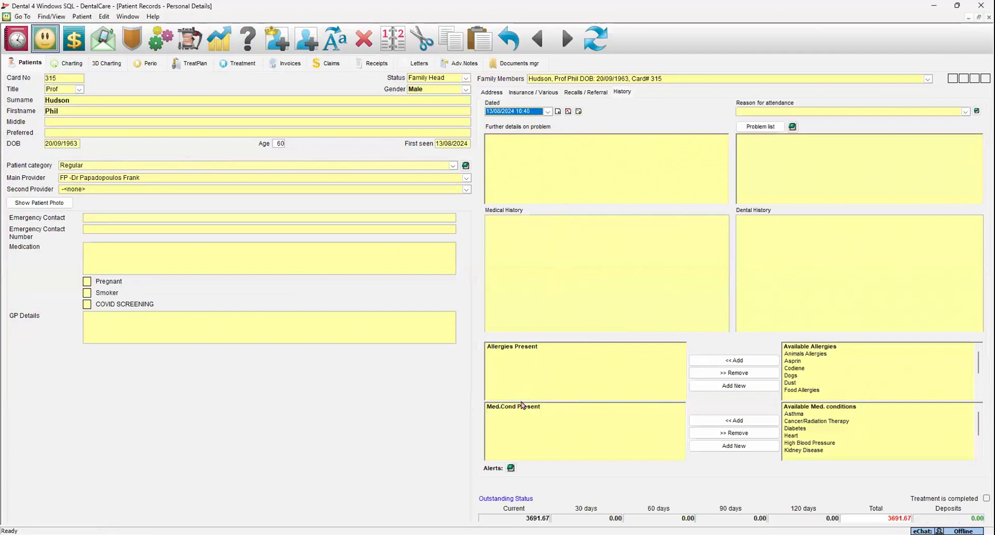
click(511, 468)
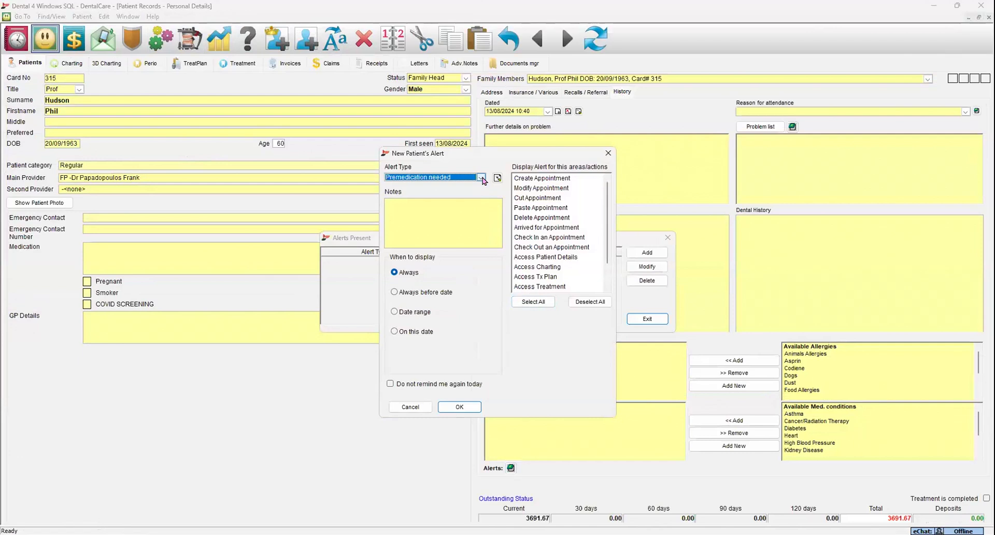
- Add a new alert type named Payment Due to the alert types list and save it
click(482, 178)
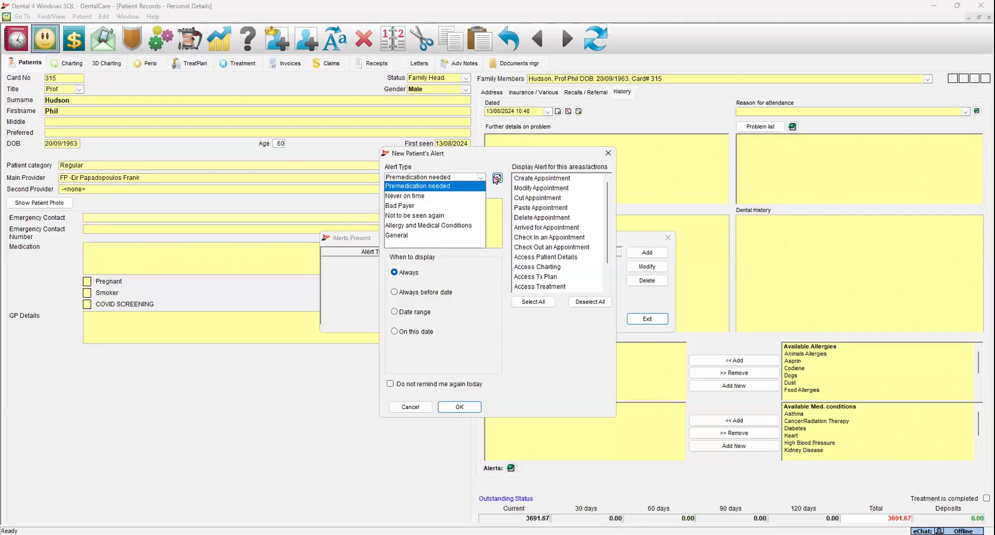
click(497, 178)
click(657, 253)
text(Pa)
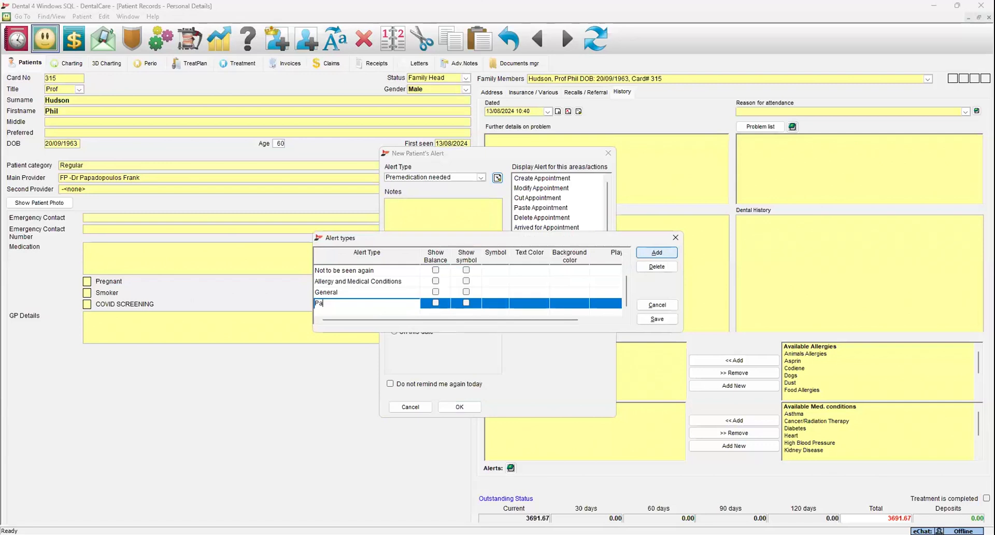
text(yment Due)
click(657, 319)
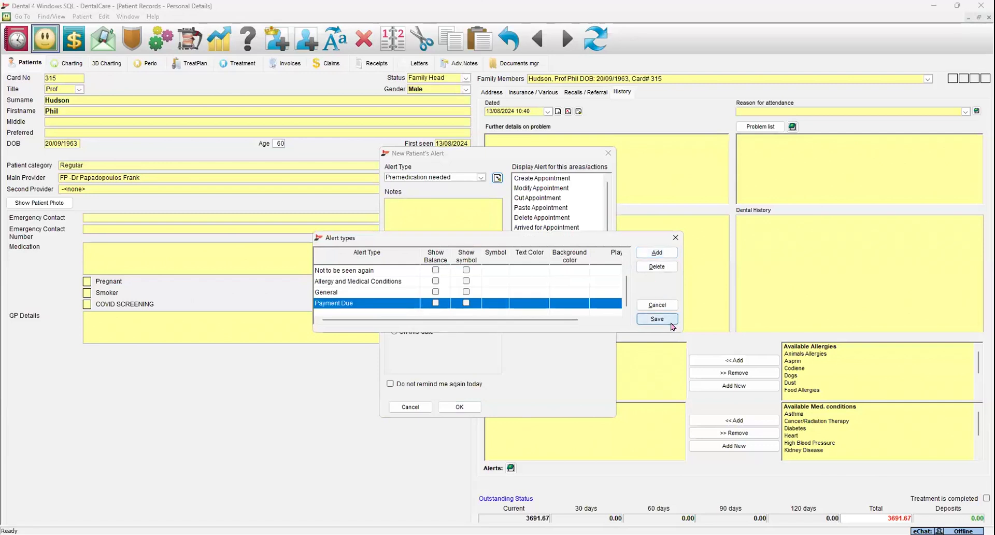
- Set the new alert's type to Payment Due and enter the note "Monthly payment due $203.00"
click(481, 178)
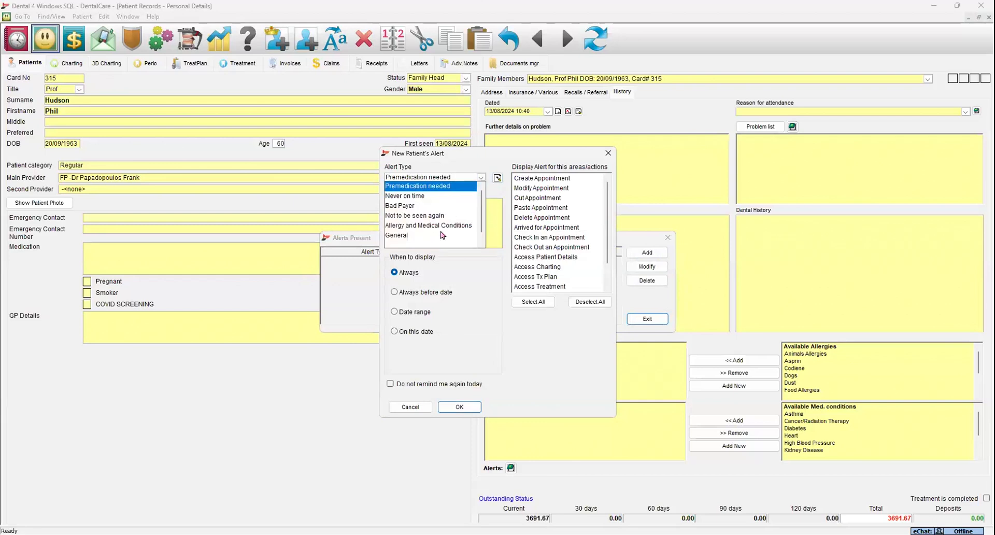
click(428, 236)
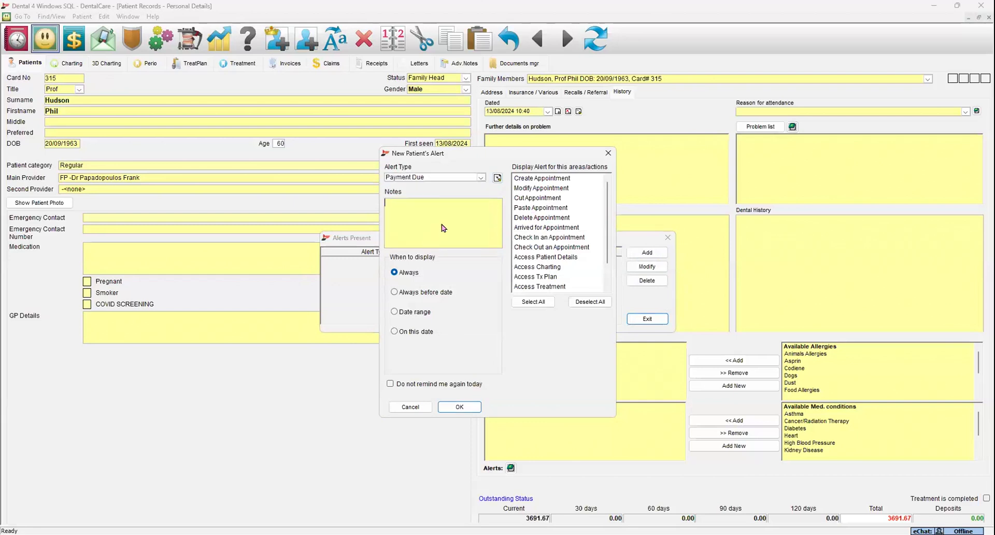
text(Monthly payment due 203)
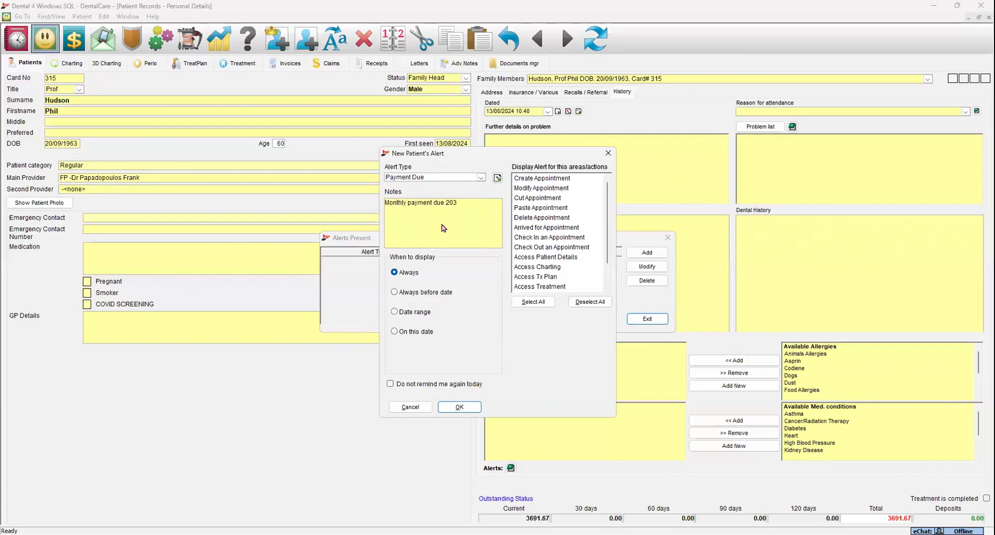
key(Left)
text($)
key(End)
text(.00)
- Set the alert to display for the date range 13/08/2024 till 13/08/2025
click(422, 311)
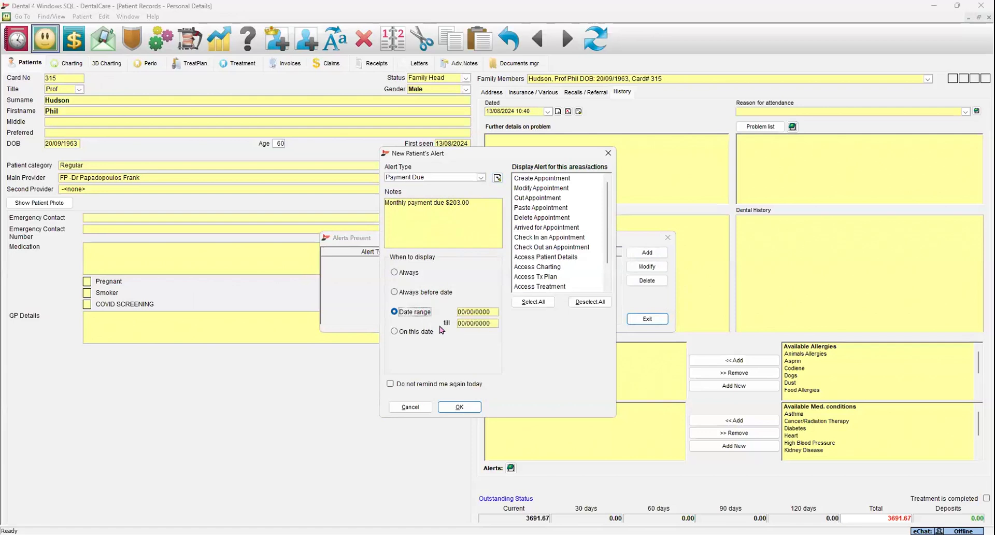
click(460, 312)
text(13/08/2024)
click(460, 326)
text(13/08/2025)
- Display the alert for Create Appointment, Check In an Appointment, Check Out an Appointment, Access Charting and Access Treatment
click(582, 180)
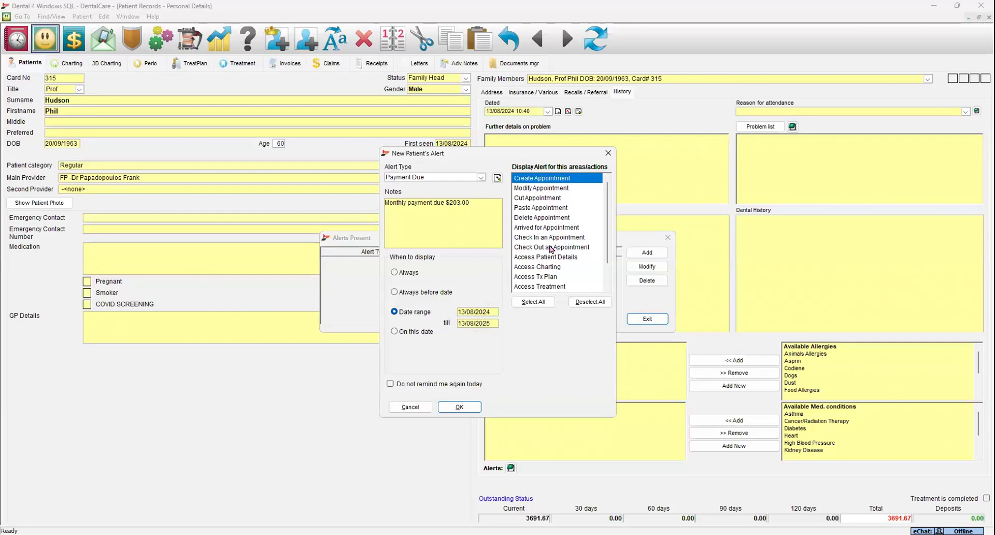
click(552, 247)
click(550, 237)
click(553, 267)
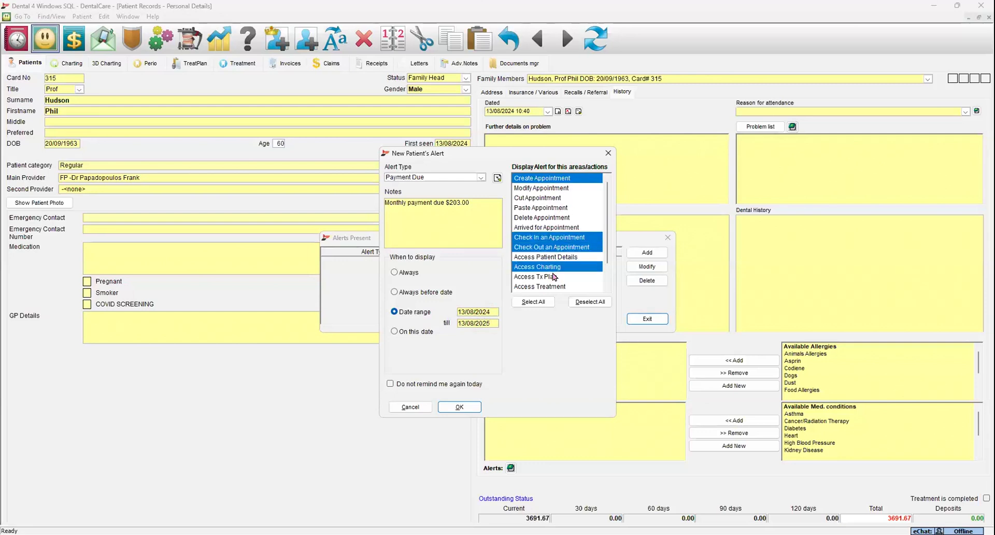
click(554, 286)
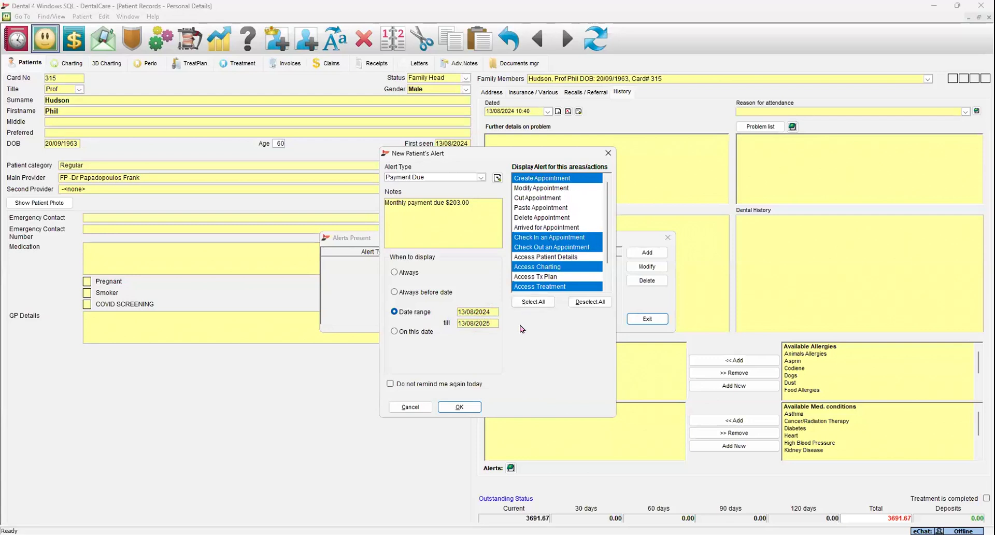
- Try the On this date display option with the first three listed computers selected, then discard the alert and exit the alerts
click(430, 332)
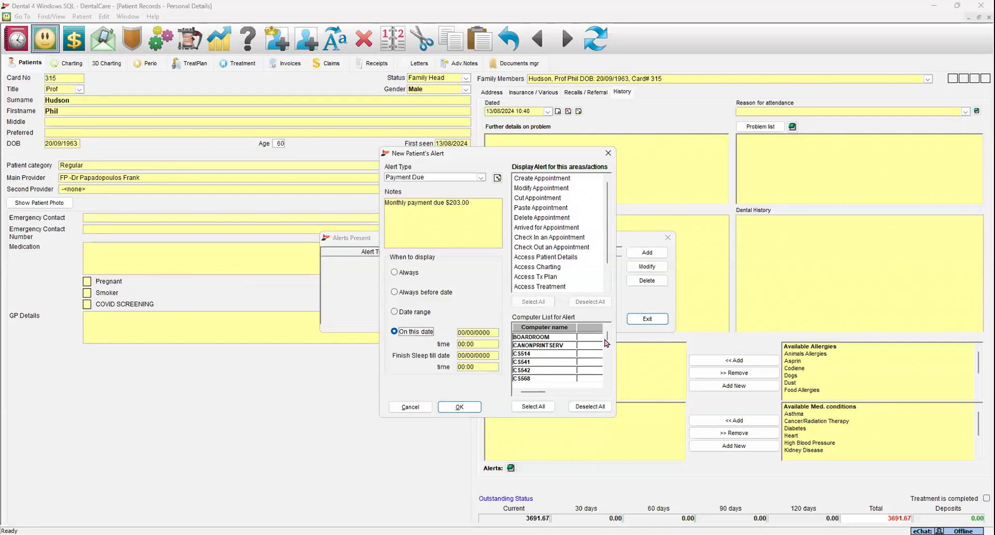
click(606, 385)
click(607, 385)
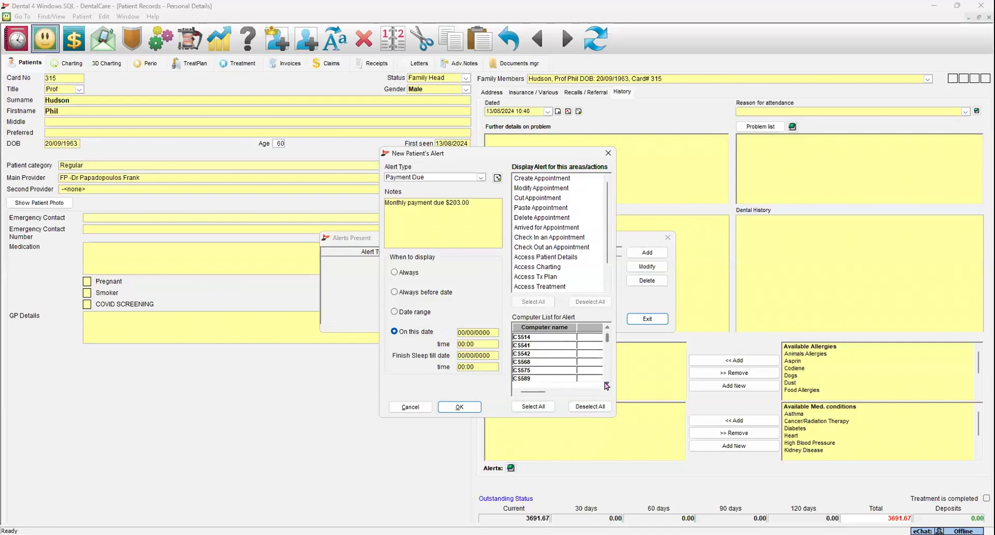
click(607, 330)
click(607, 329)
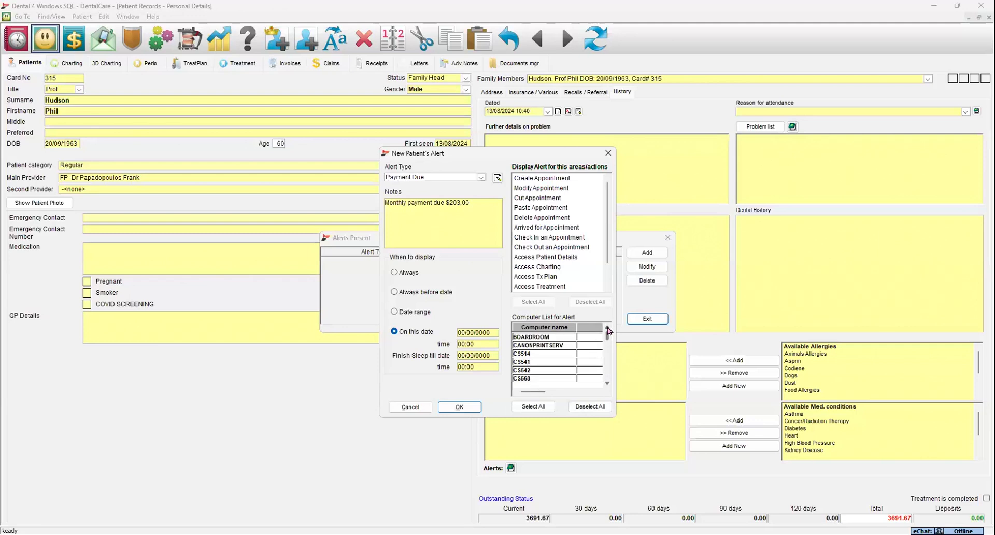
click(570, 338)
ctrl+click(568, 345)
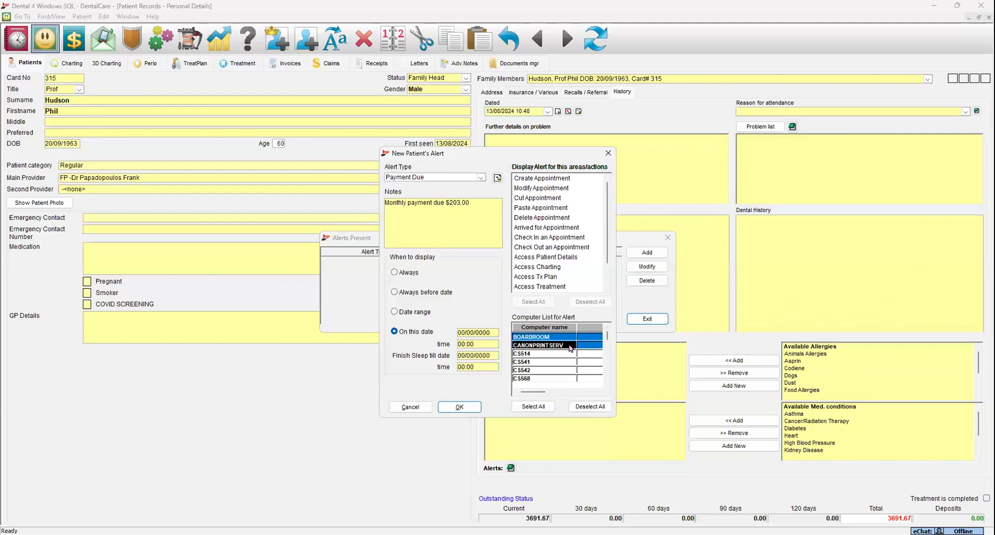
ctrl+click(567, 354)
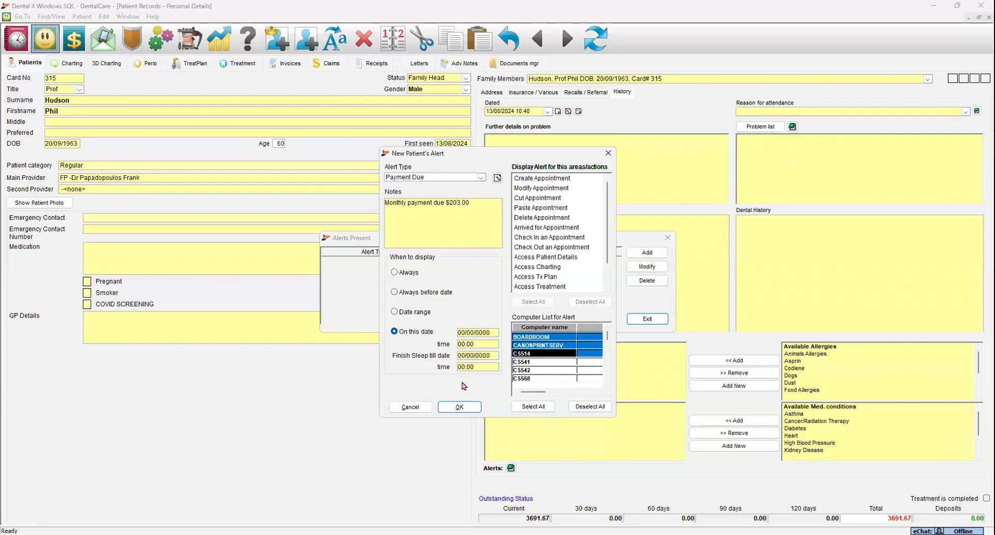
click(410, 406)
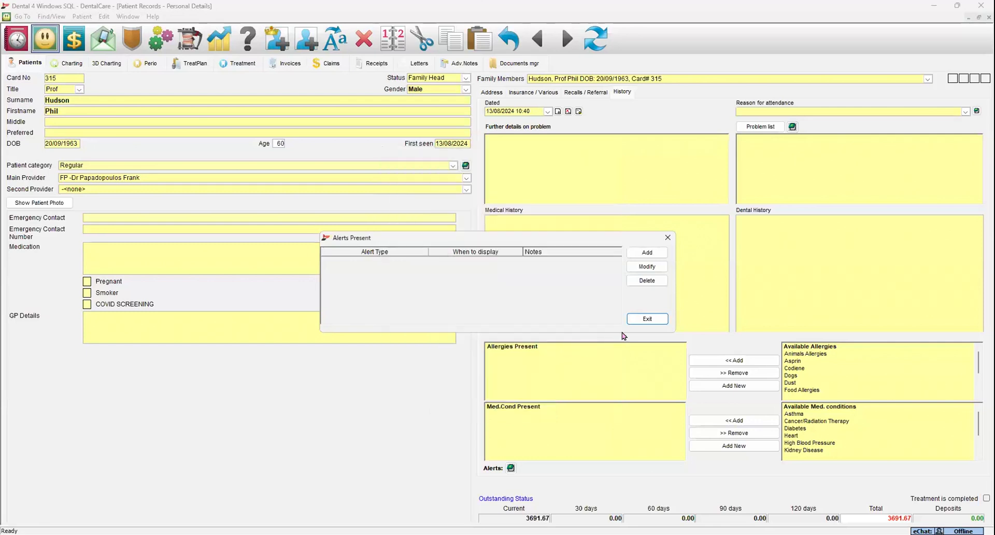
click(637, 320)
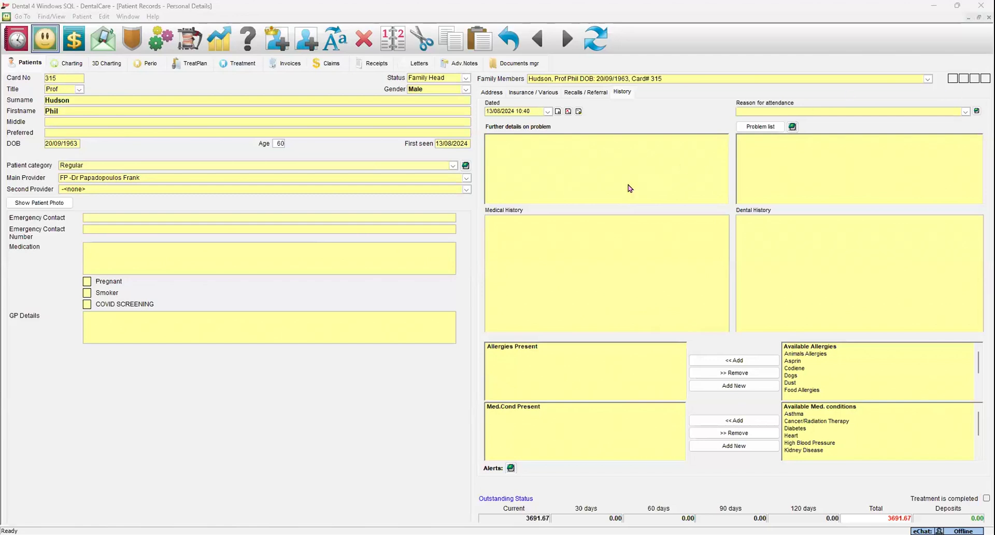
- Enter items 011, 114 and 121 on consecutive lines of the patient's treatment plan
click(591, 240)
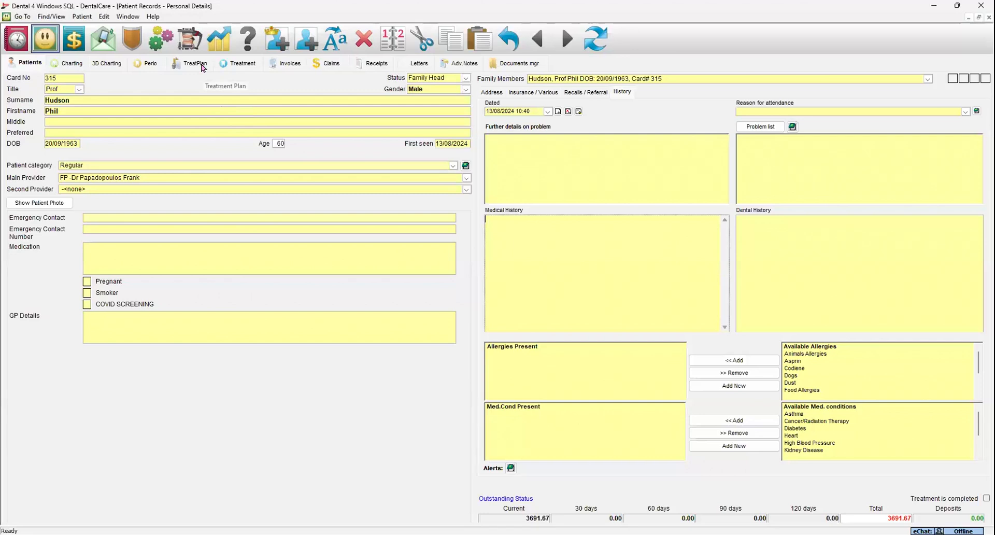
click(202, 65)
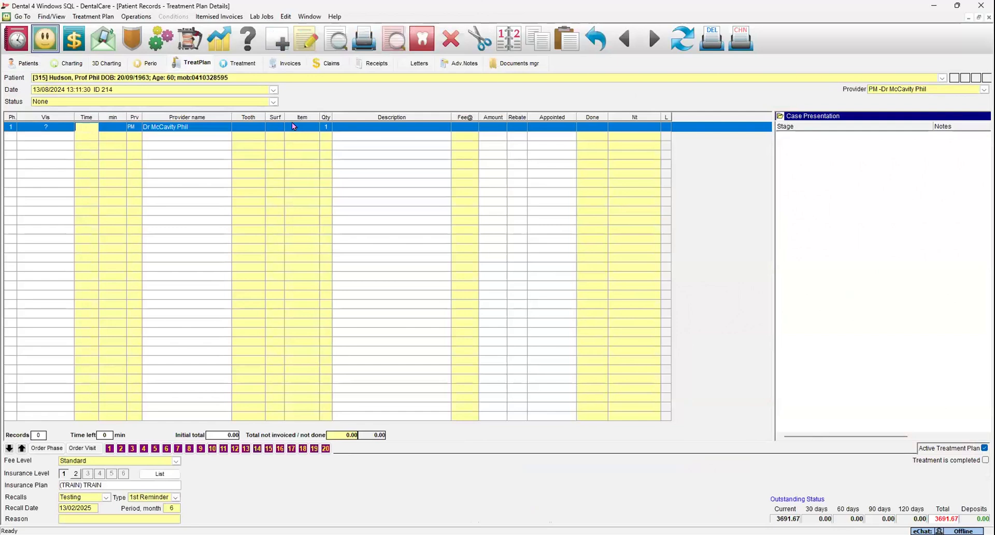
click(245, 68)
click(287, 129)
text(0111)
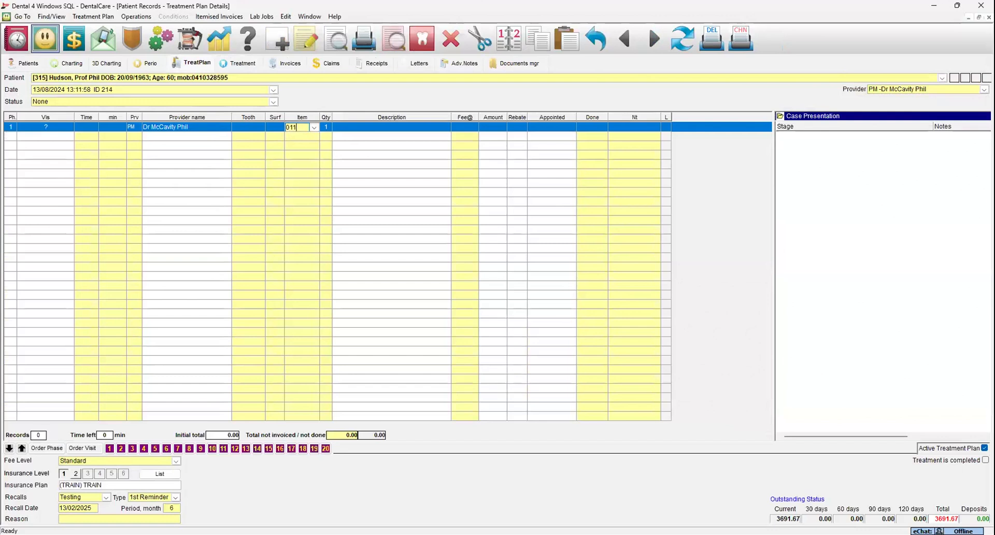
key(BackSpace)
key(Return)
text(114)
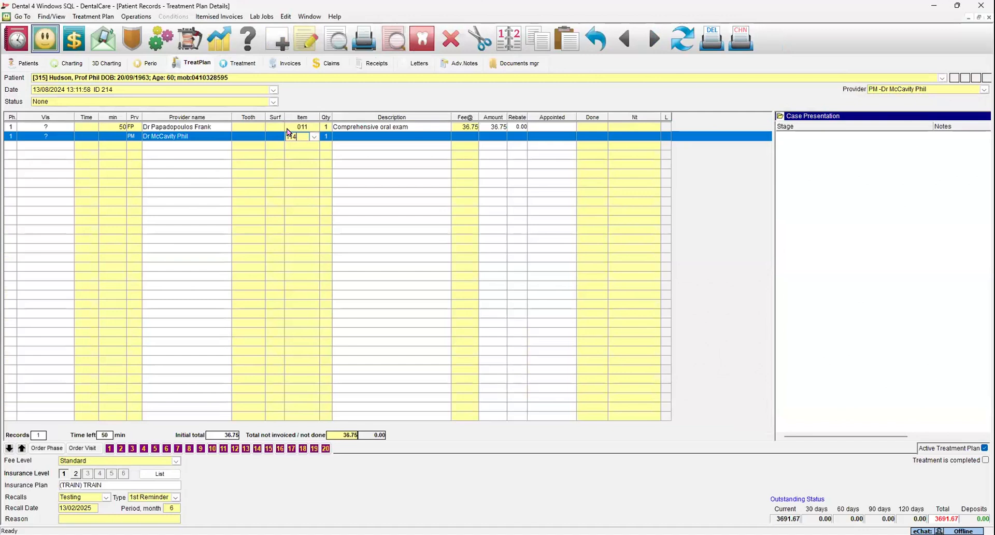
key(Return)
text(121)
key(Return)
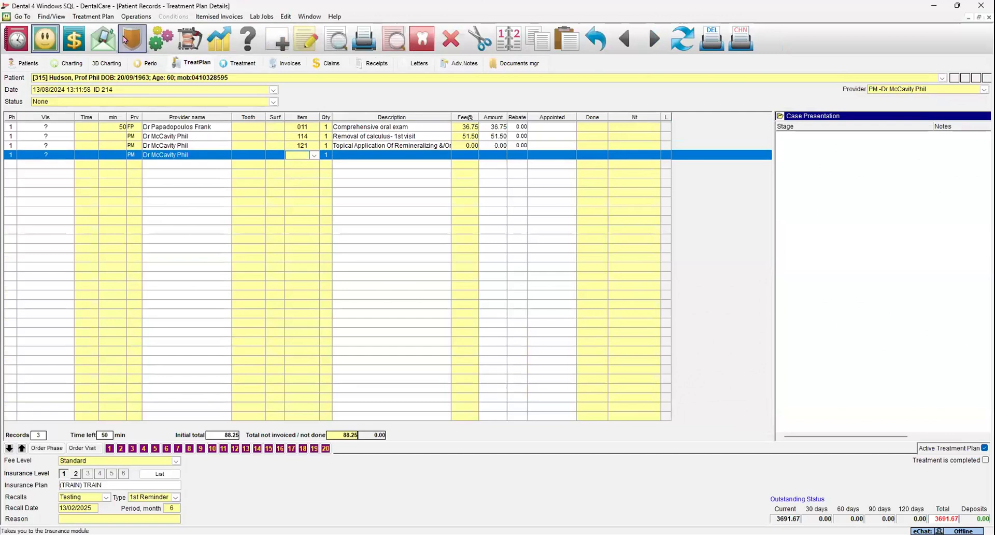
- Review the available treatment plan commands and return to the patient's treatment records
click(108, 17)
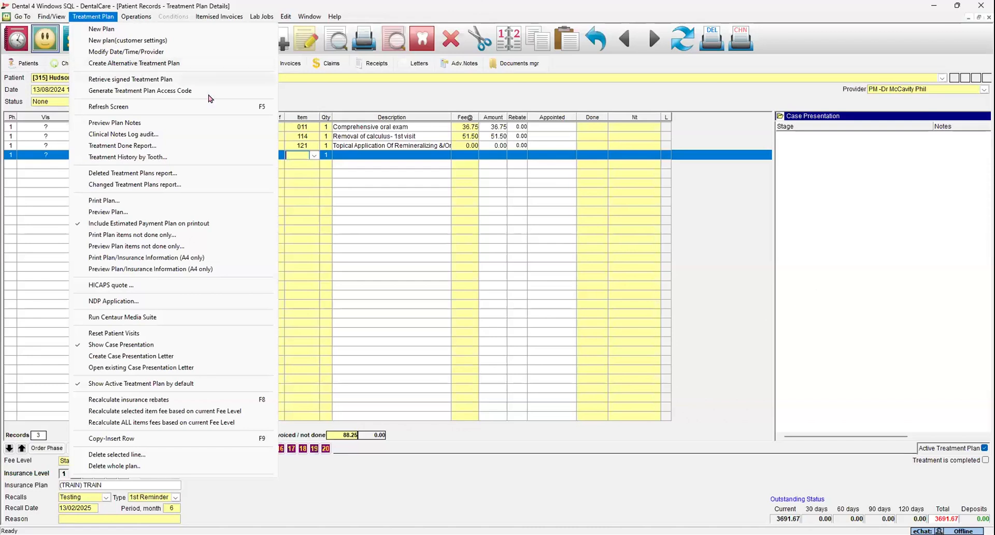
click(355, 179)
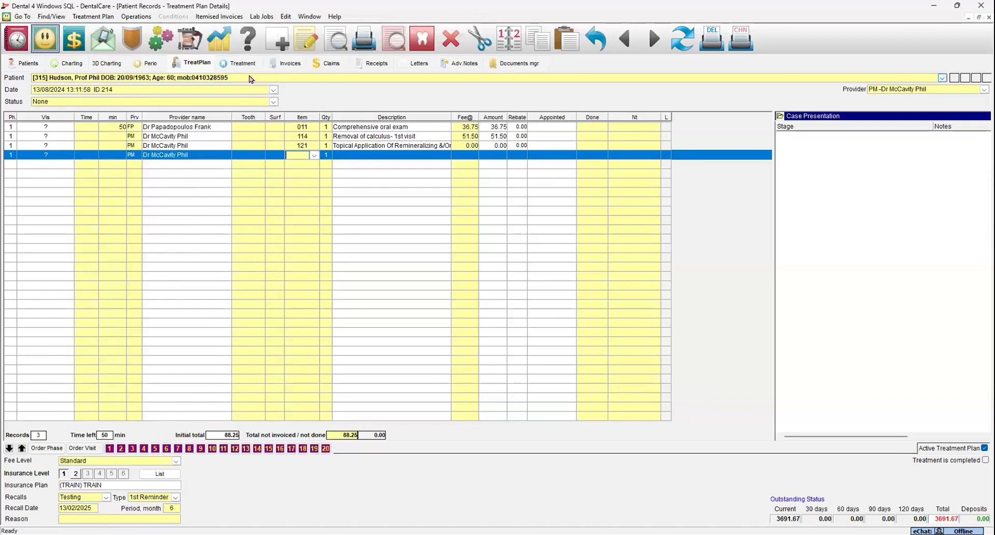
click(244, 66)
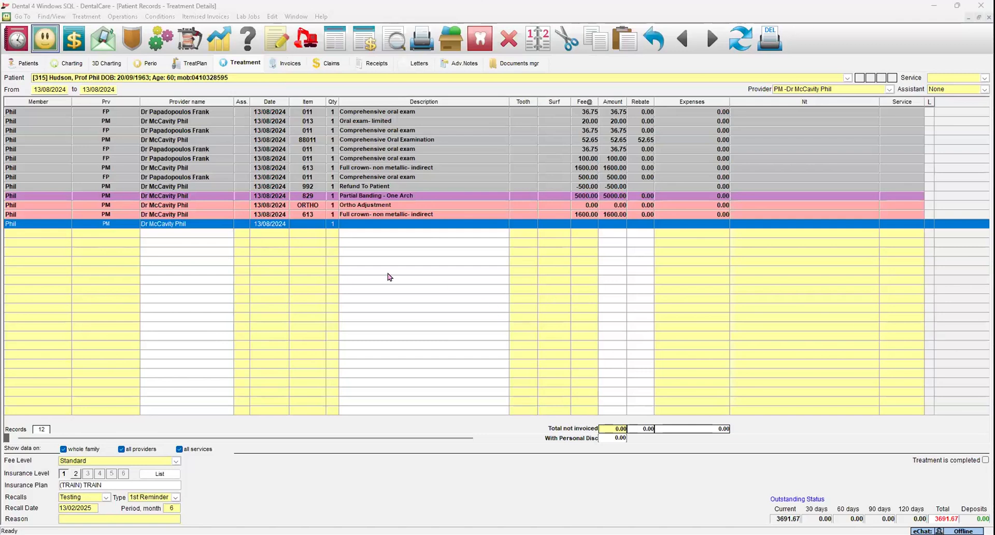
- Show the financial details of the Miscellaneous item CCS, Surcharge For Using A Credit Card, in Location Setup
click(307, 225)
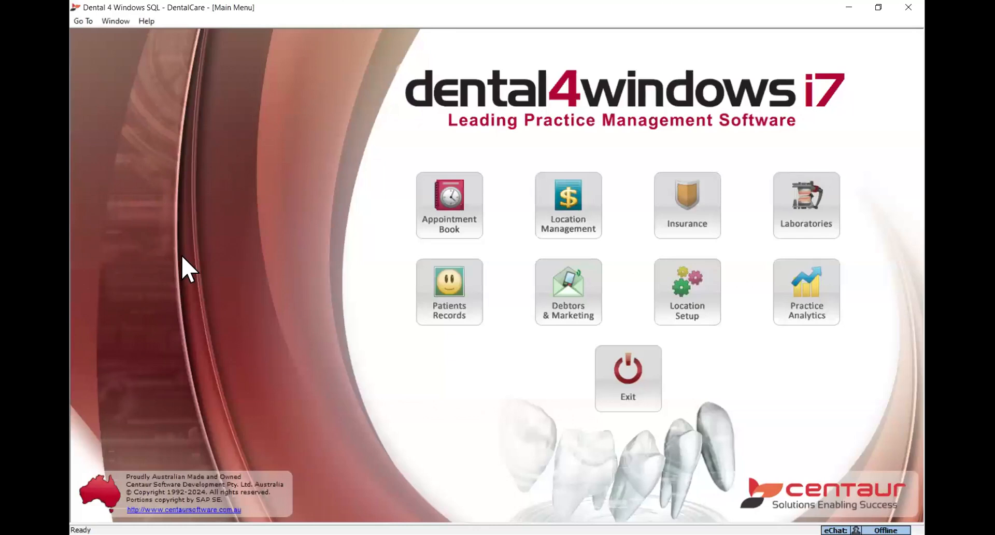
click(677, 296)
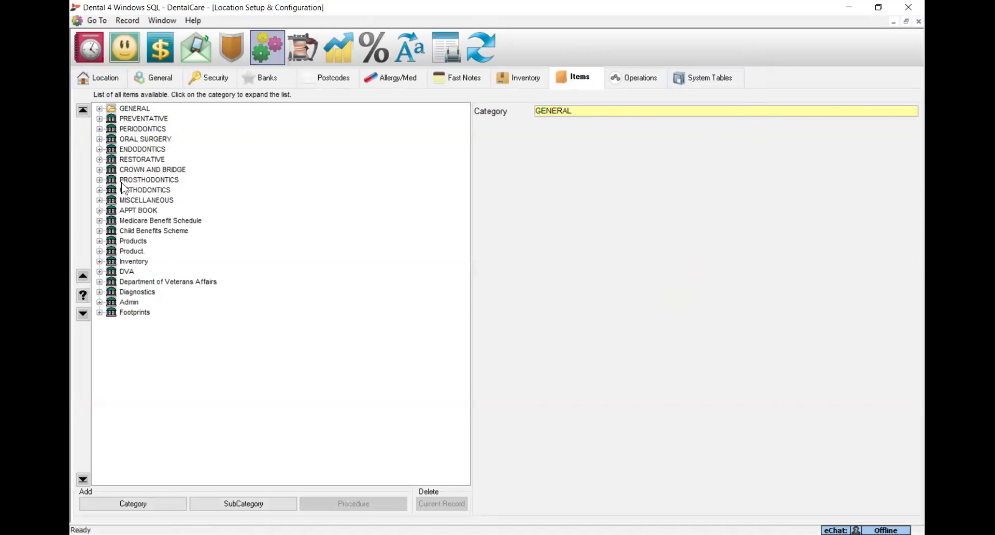
click(112, 210)
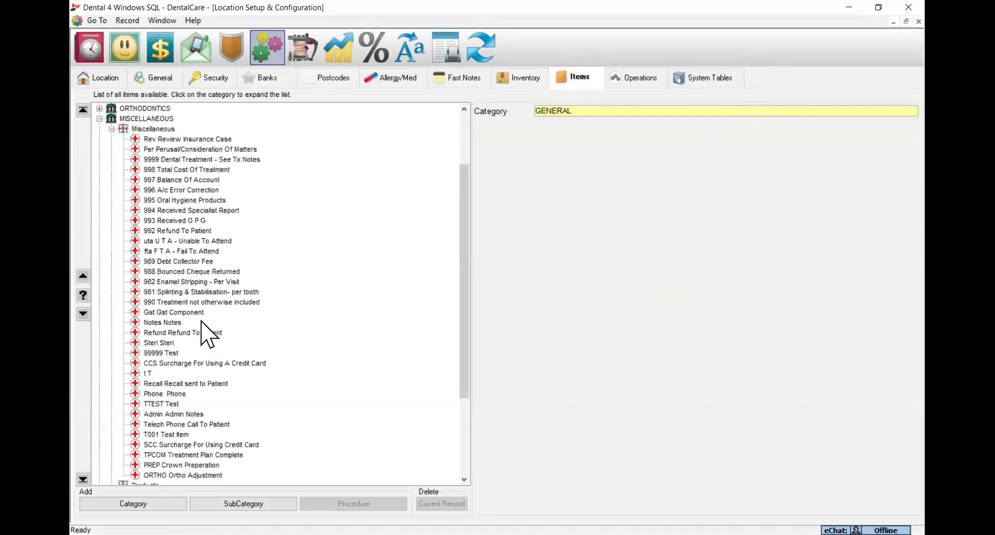
click(166, 363)
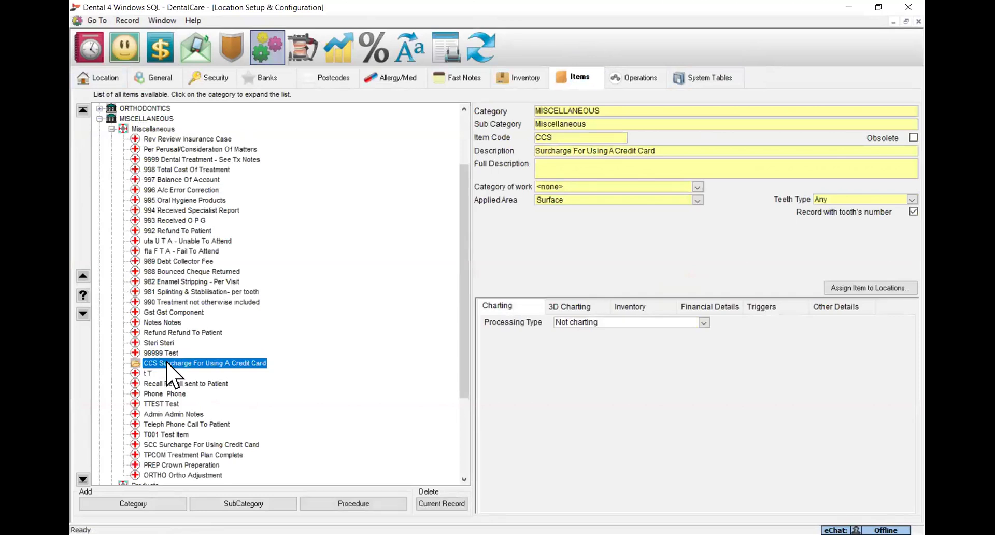
click(721, 308)
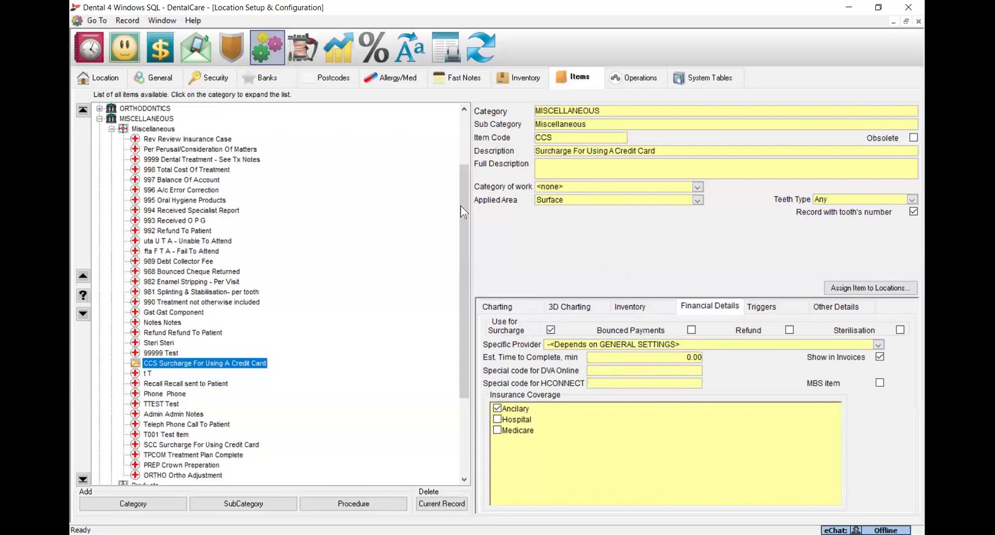
- Examine the surcharge item and surcharge percentage for EFT Debit Card in the Methods of Payment system table
click(726, 79)
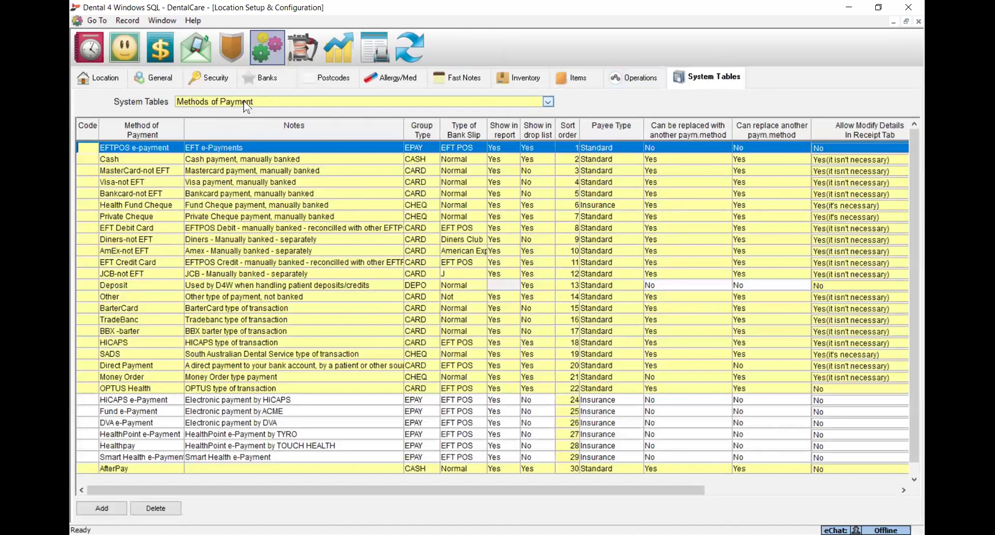
click(144, 229)
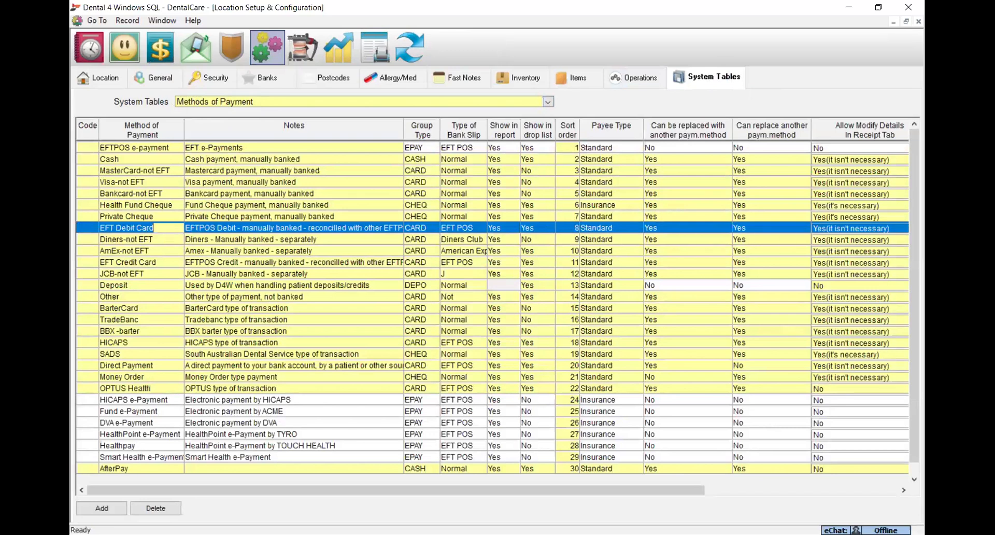
drag(668, 491, 873, 244)
click(864, 228)
click(854, 262)
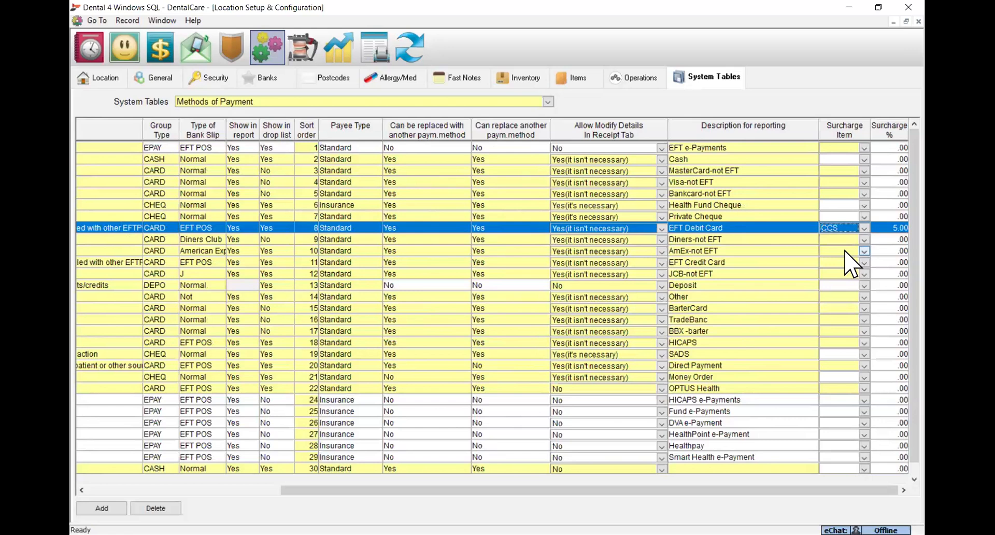
click(889, 228)
drag(840, 490, 717, 490)
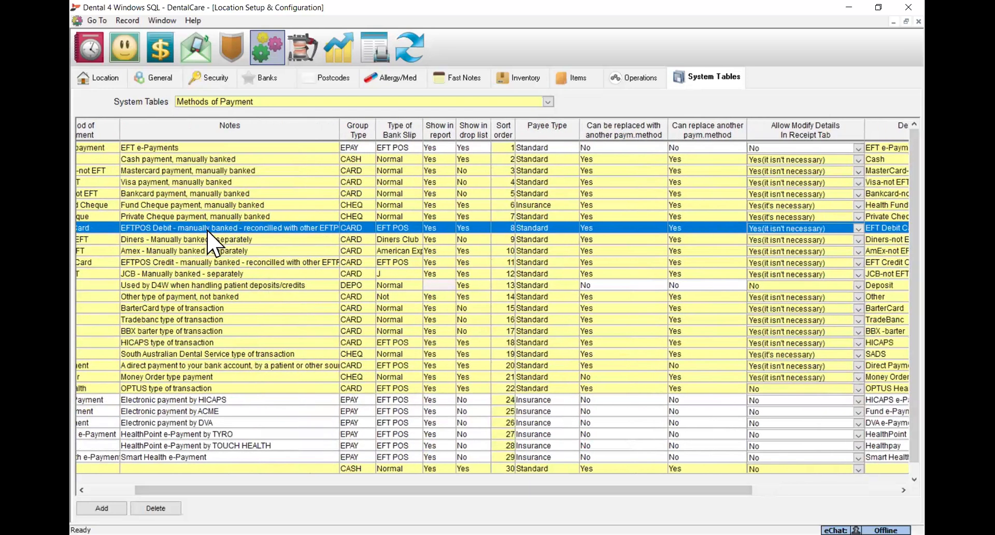
drag(213, 490, 165, 487)
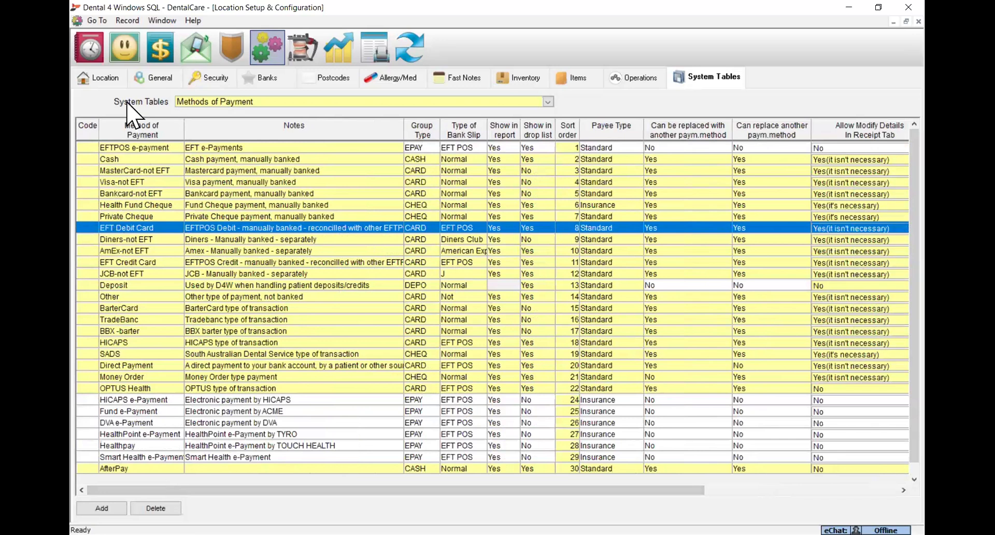
- Try invoicing the patient's item 011 with a 36.75 EFT Debit Card payment, accepting the surcharge, and cancel the payment
click(122, 48)
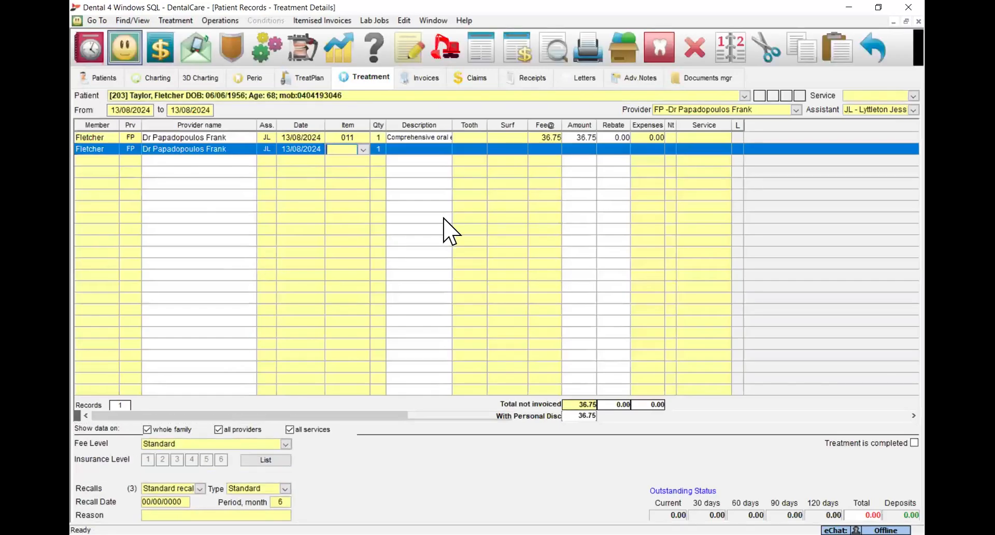
click(518, 50)
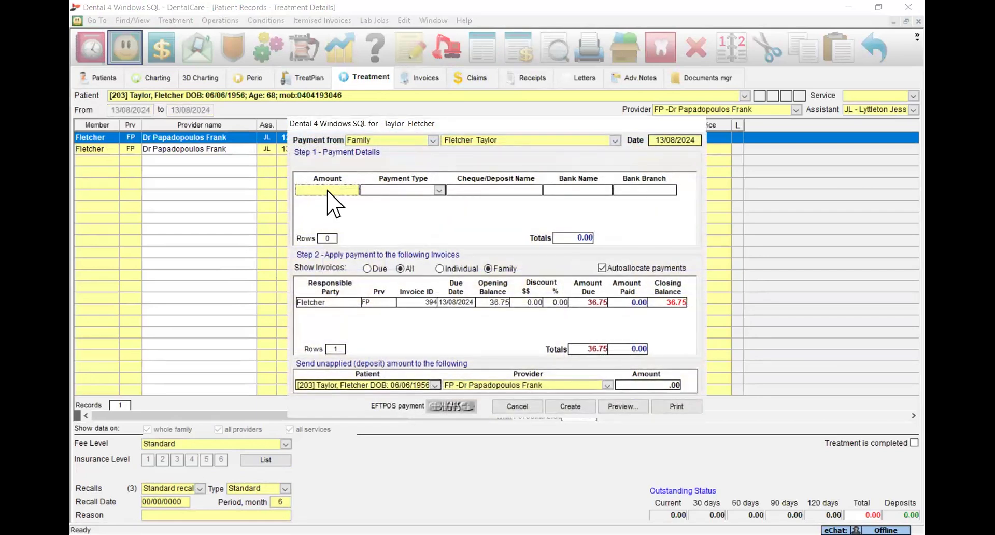
text(36.75)
key(Tab)
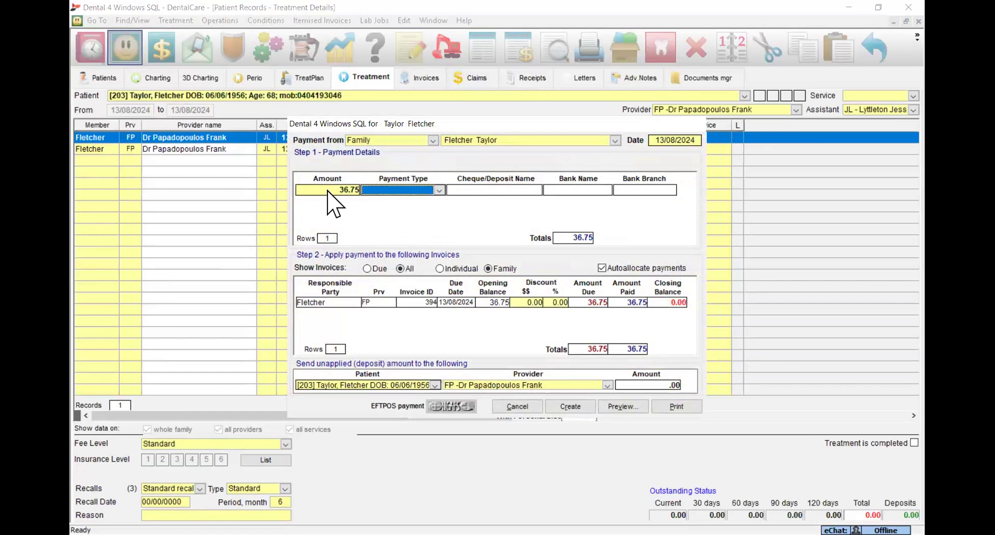
click(439, 190)
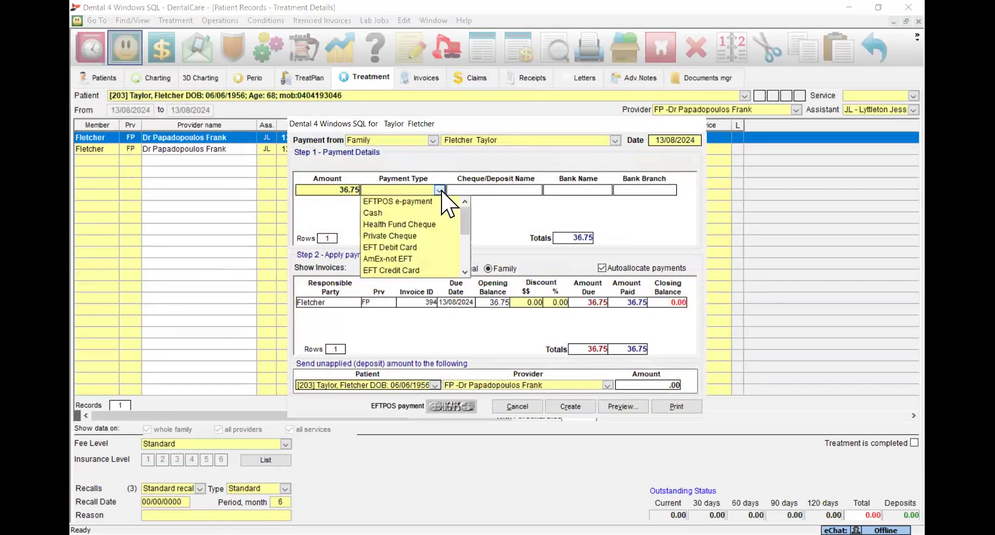
click(389, 247)
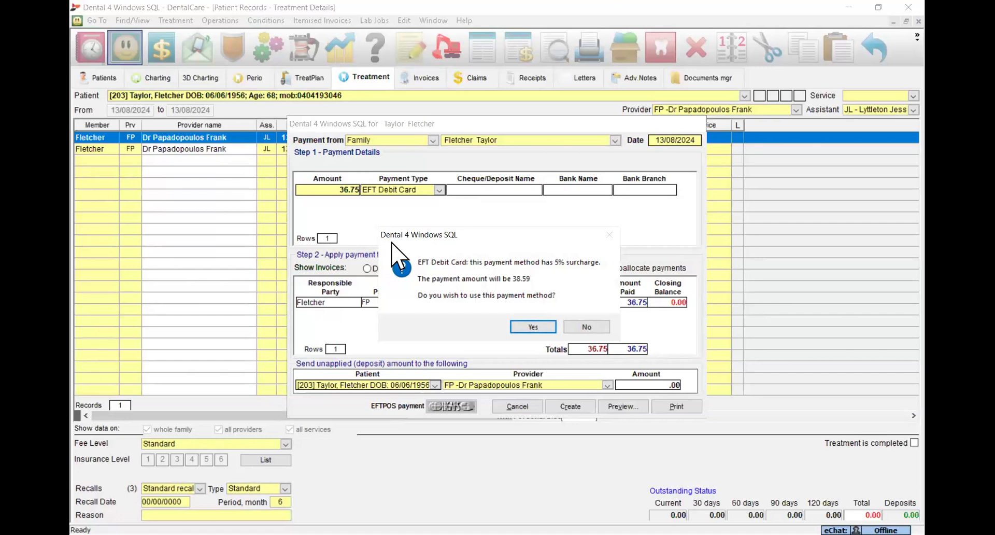
click(534, 327)
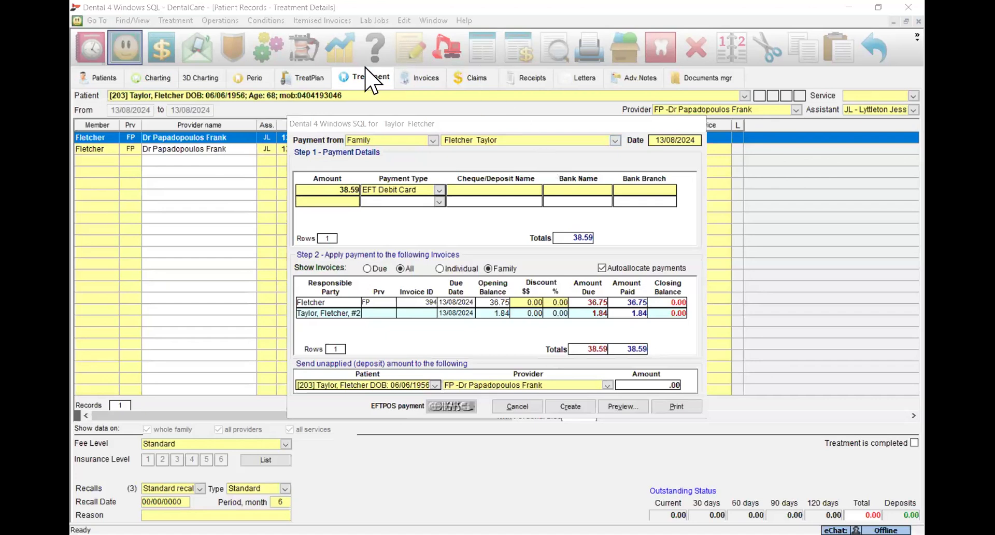
click(132, 178)
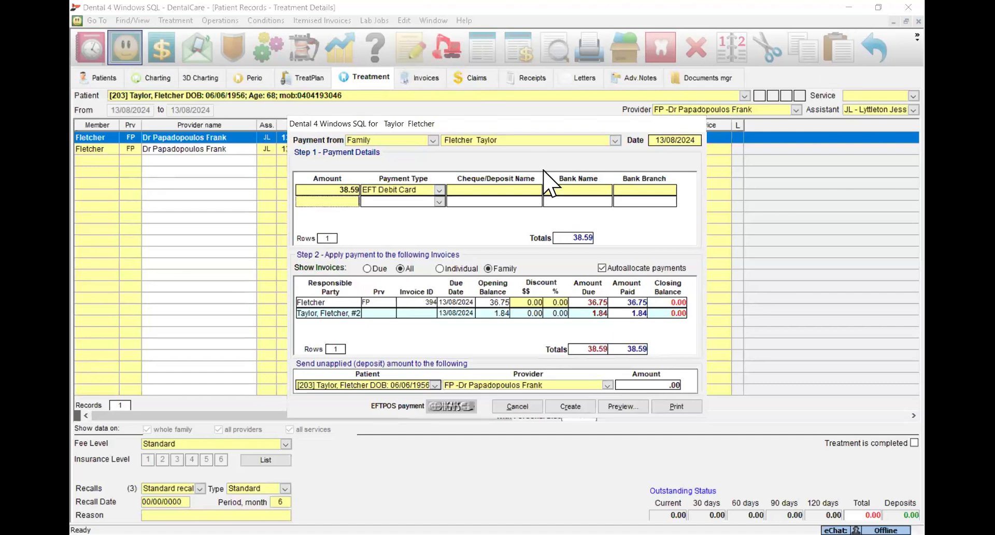
click(522, 407)
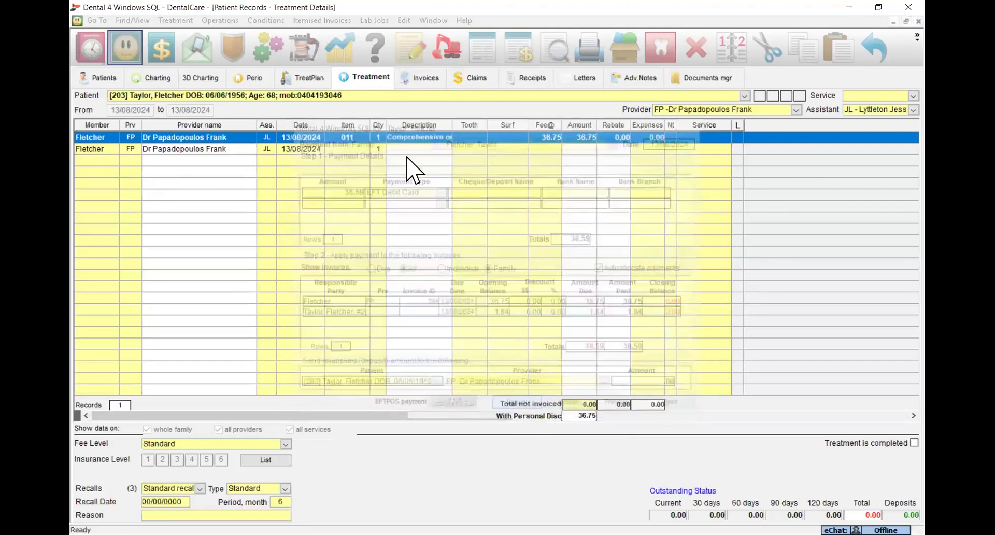
- Open the eSupport site in a maximized browser window and look over its home page
click(462, 20)
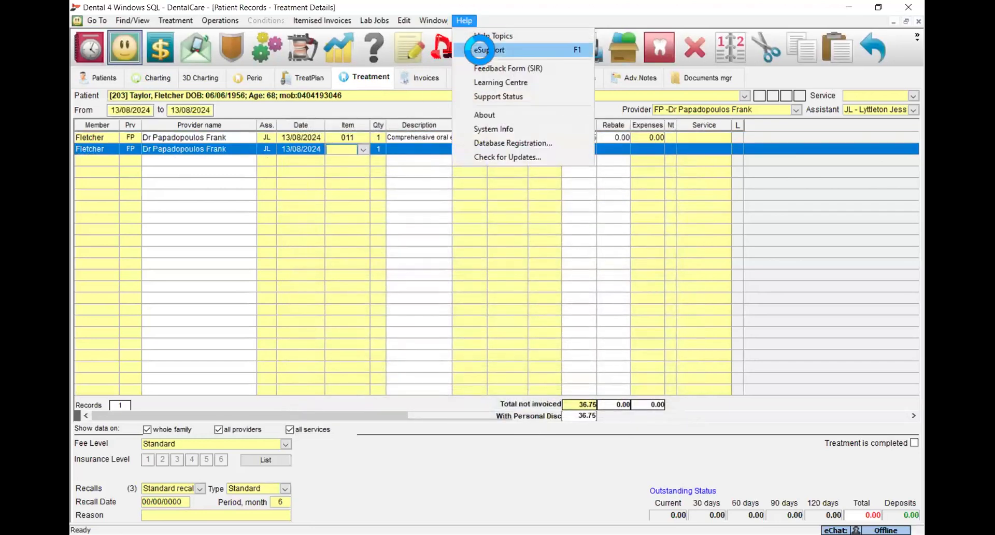
click(479, 50)
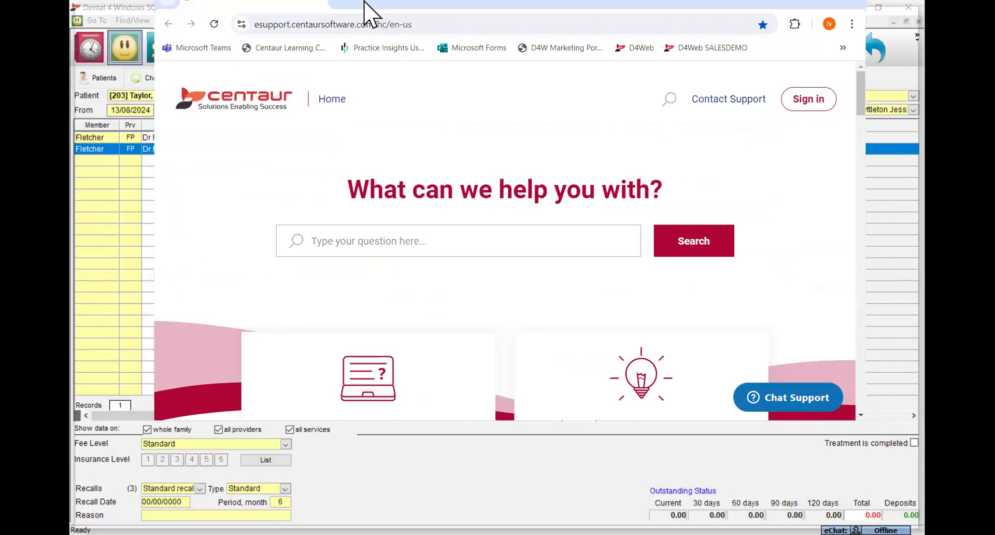
drag(364, 2, 364, 0)
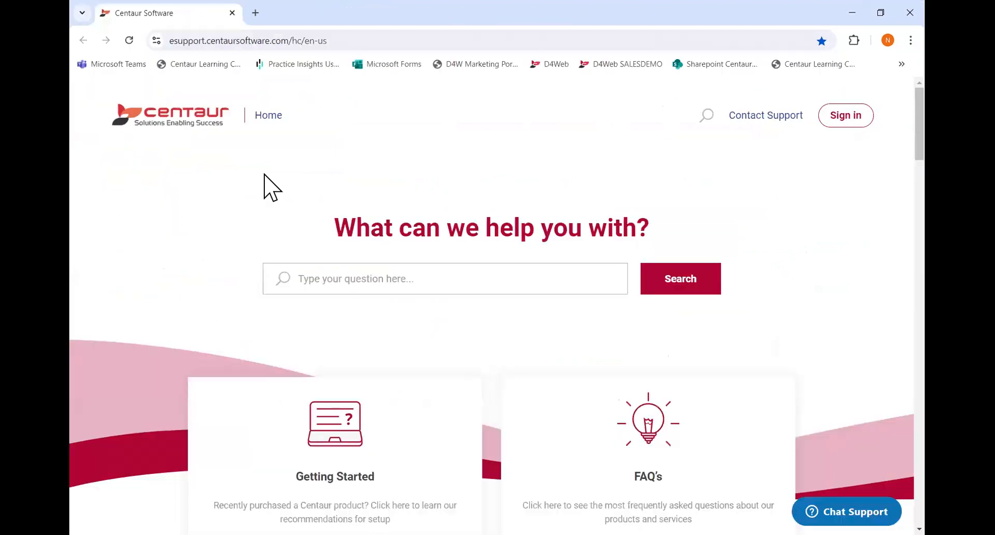
scroll(187, 201, down, 4)
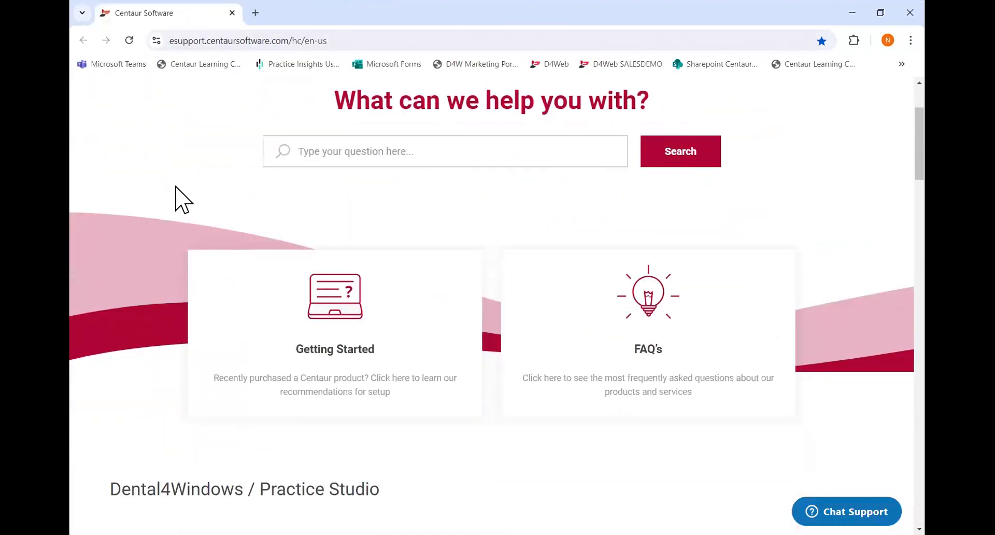
scroll(109, 257, up, 4)
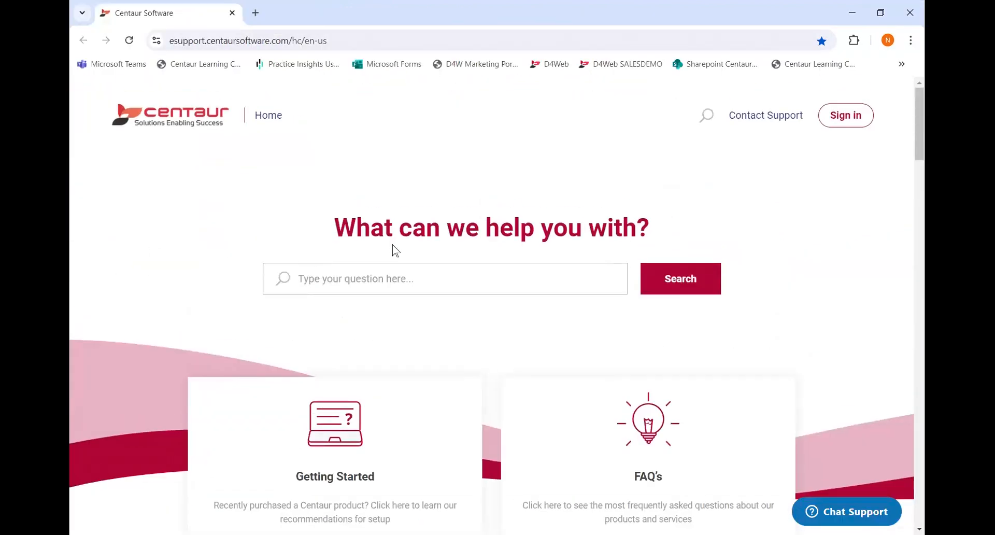
- Search eSupport for surcharge, view the Add Surcharge to Payment Methods article and minimize the browser
click(344, 280)
text(`surcharge)
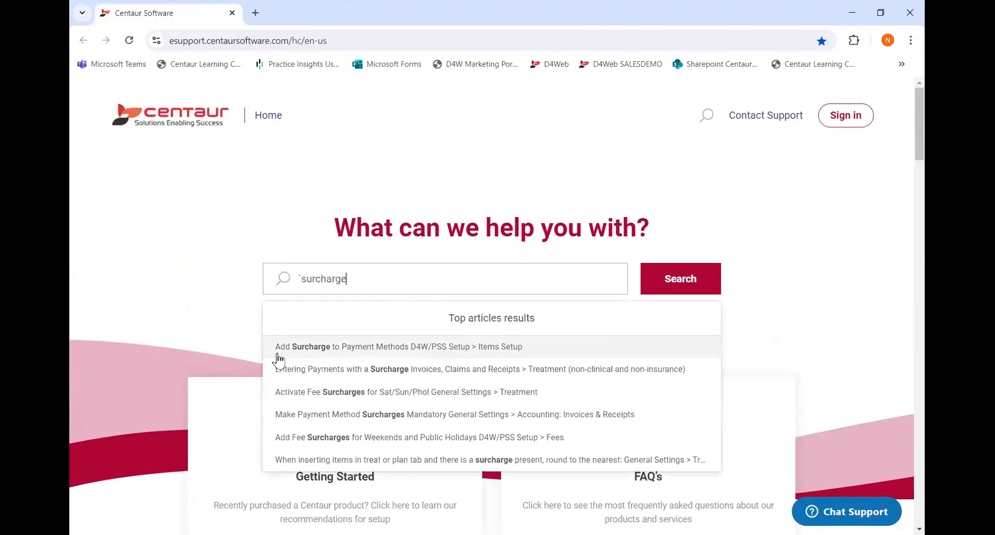
click(439, 350)
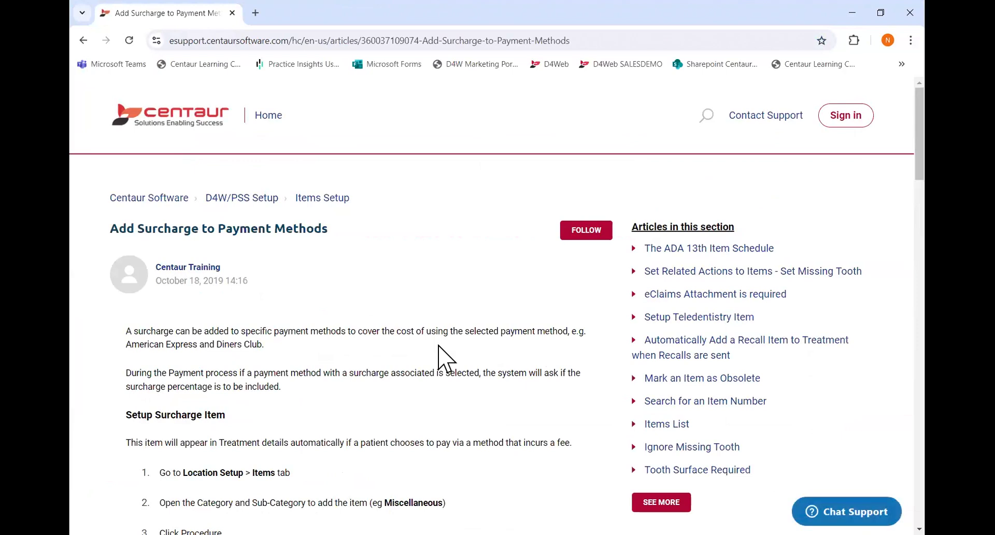
scroll(362, 370, down, 2)
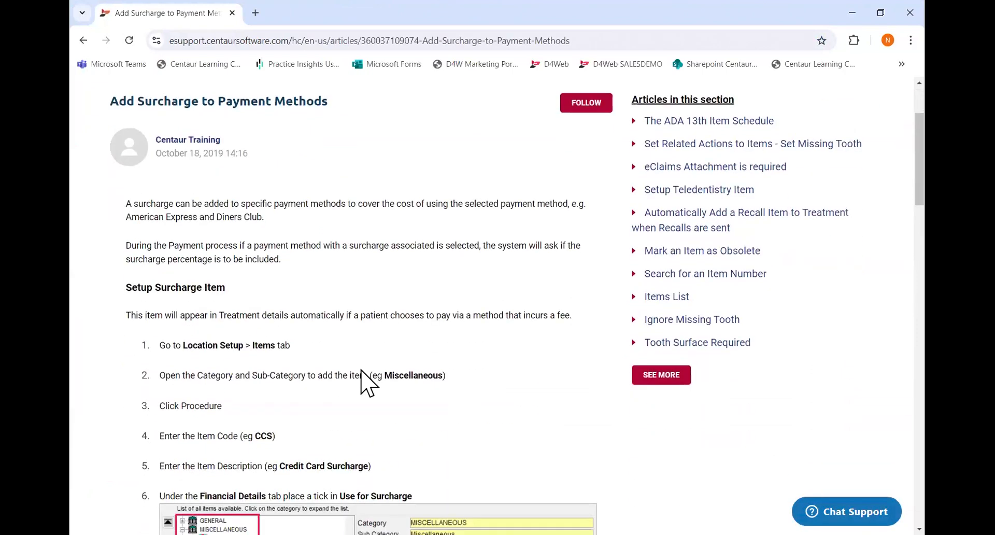
scroll(352, 393, up, 2)
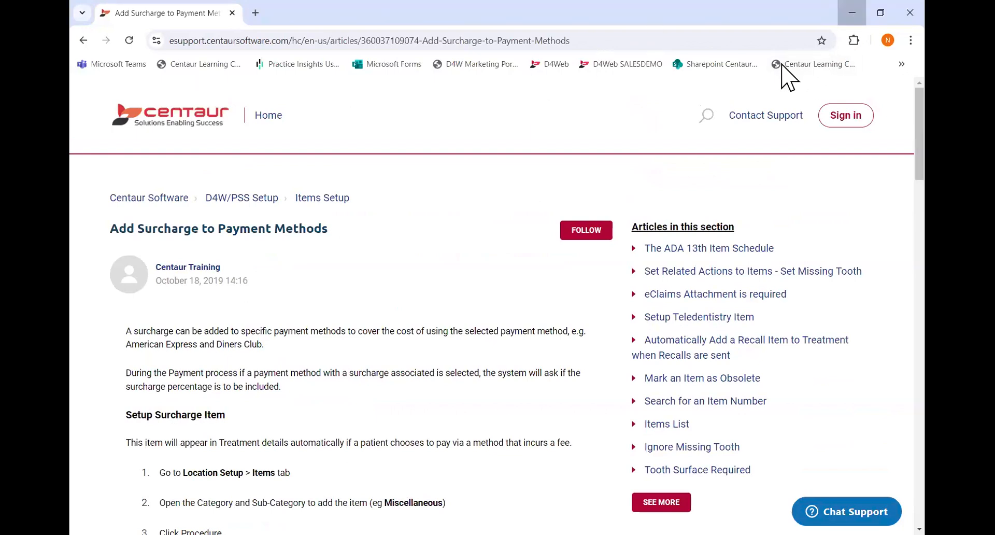
click(852, 13)
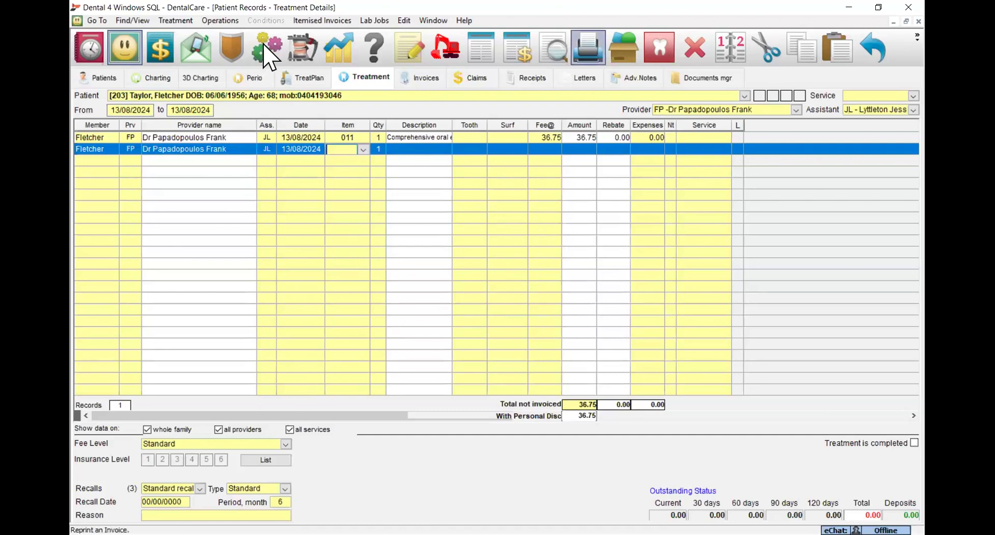
- Return to the Methods of Payment table in Location Setup and check the surcharge settings of AmEx-not EFT
click(265, 47)
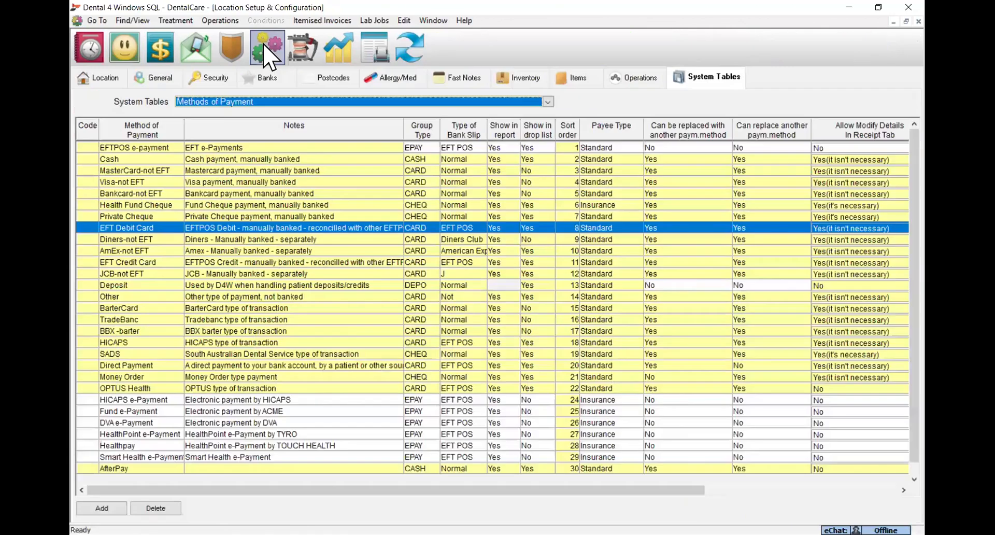
click(136, 250)
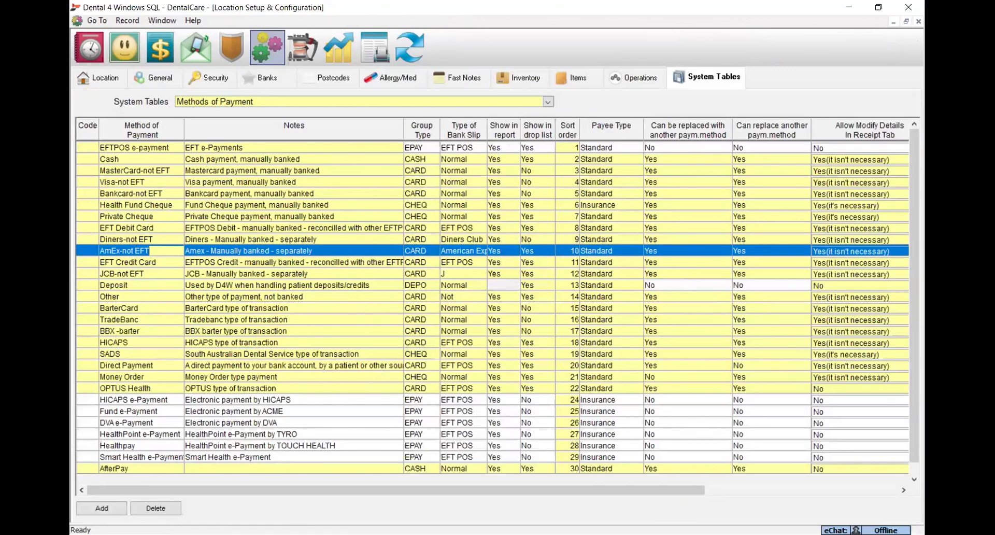
drag(467, 490, 660, 490)
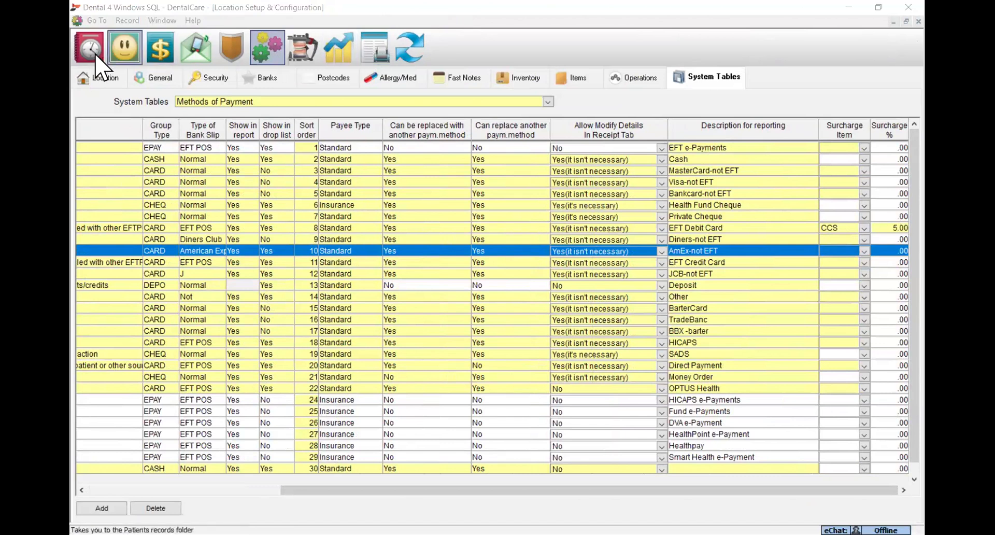
- Return to the patient's receipts and start a new family receipt with a payment amount of 500.00
click(125, 48)
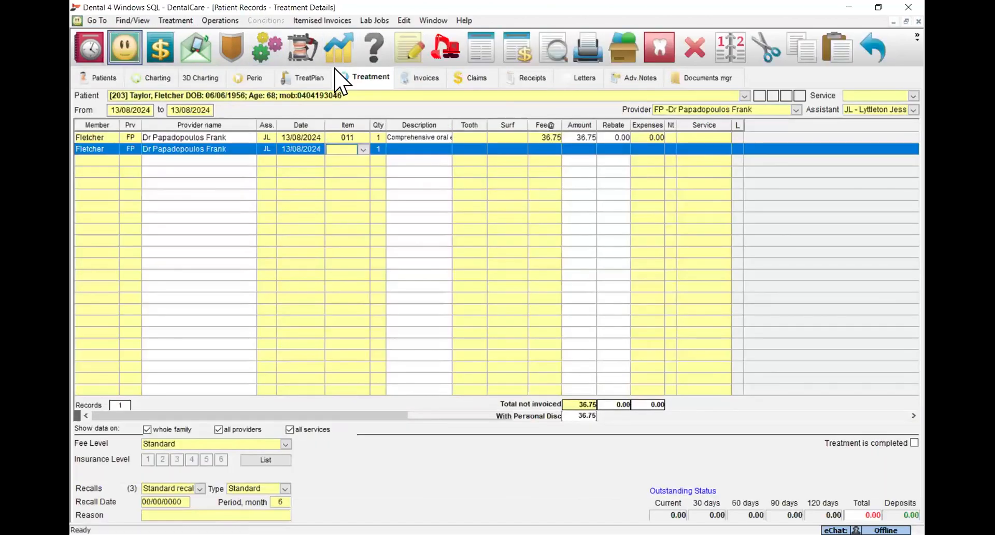
click(529, 77)
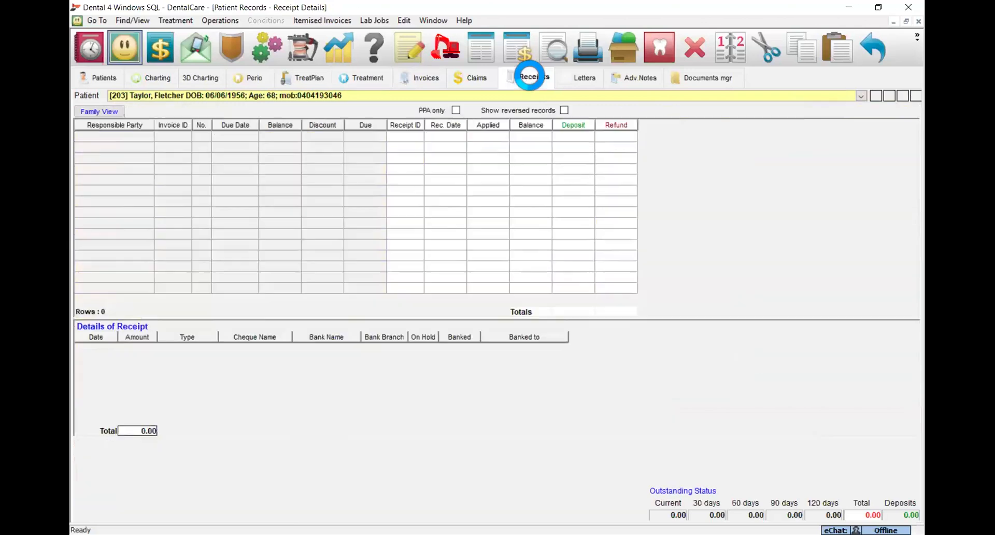
click(411, 50)
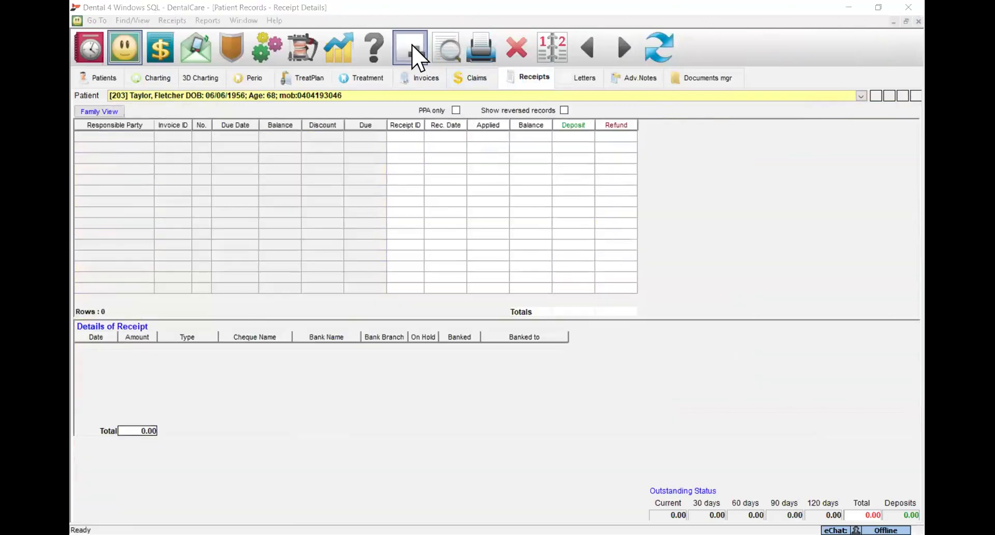
text(500)
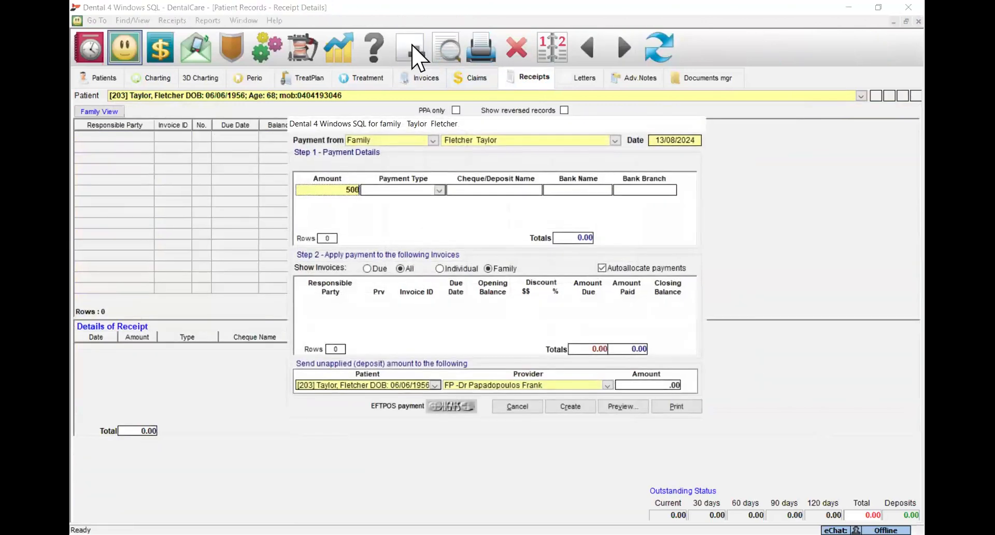
key(Tab)
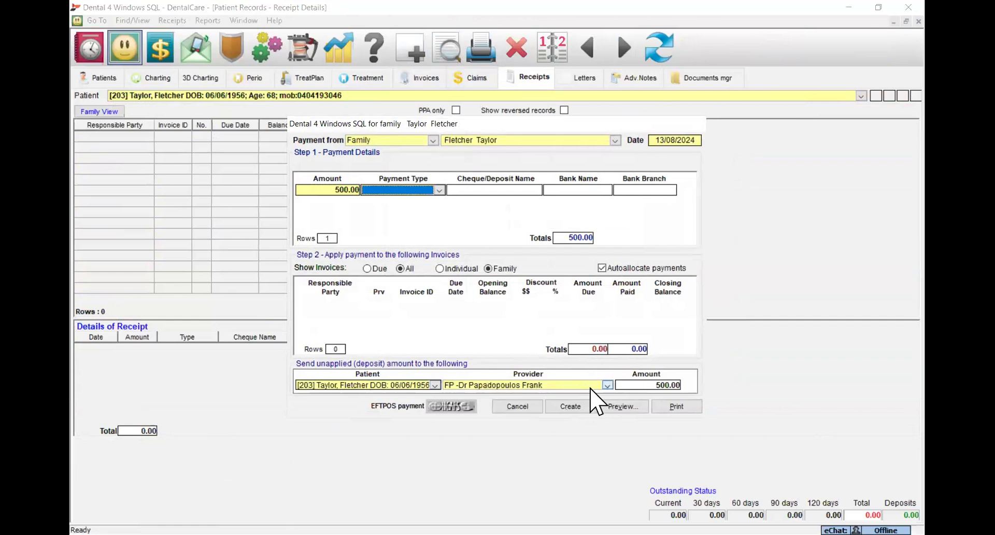
- Examine the providers selectable for the unapplied deposit amount, keep the provider as it is and cancel the receipt
click(607, 386)
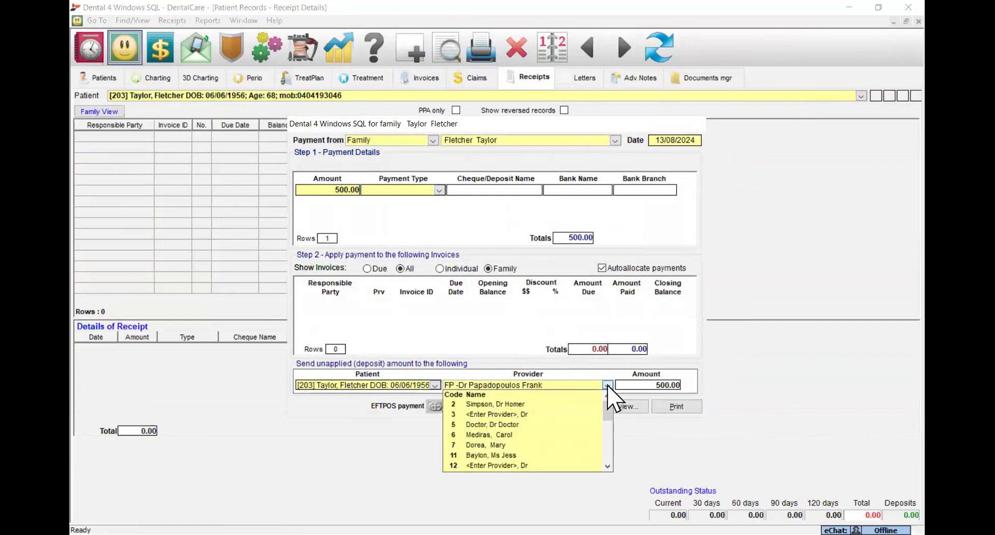
click(507, 331)
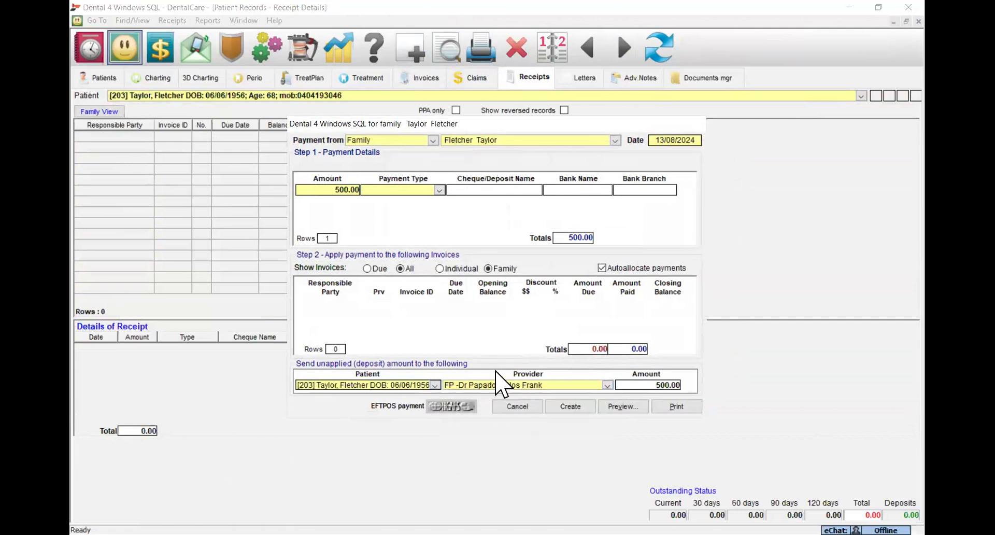
click(607, 385)
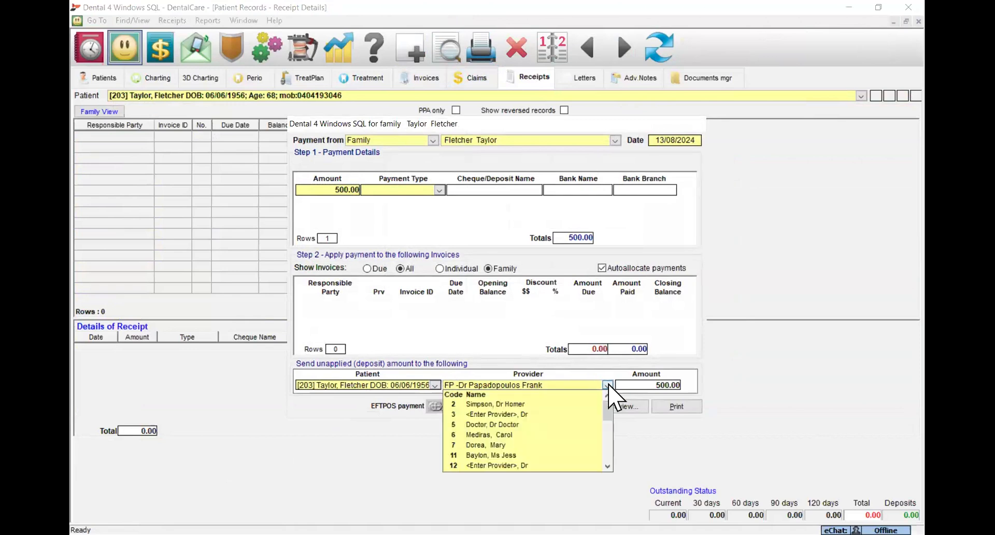
click(427, 334)
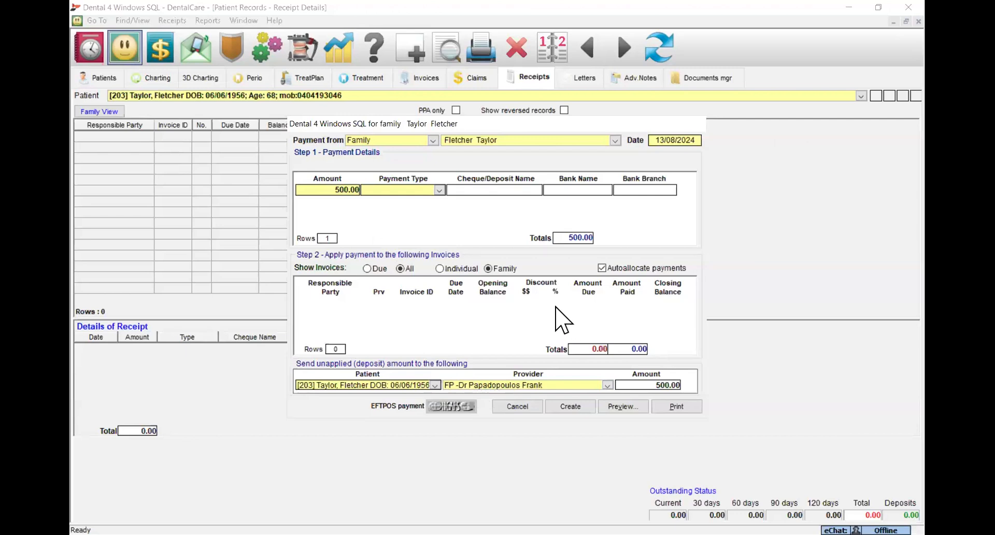
click(516, 406)
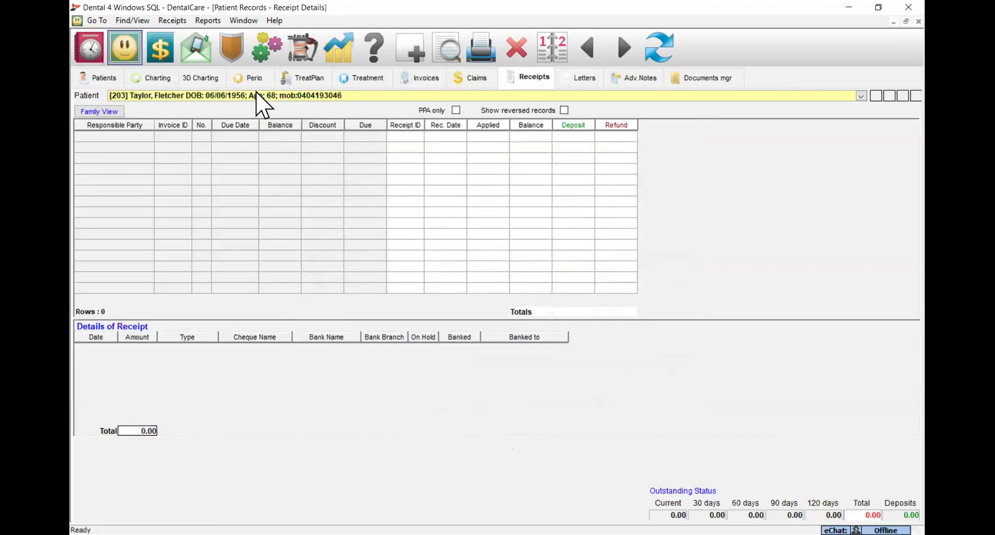
- Find the Unallocated Deposits Report and the Deposit Allocation Report in the Location Management reports list
click(159, 55)
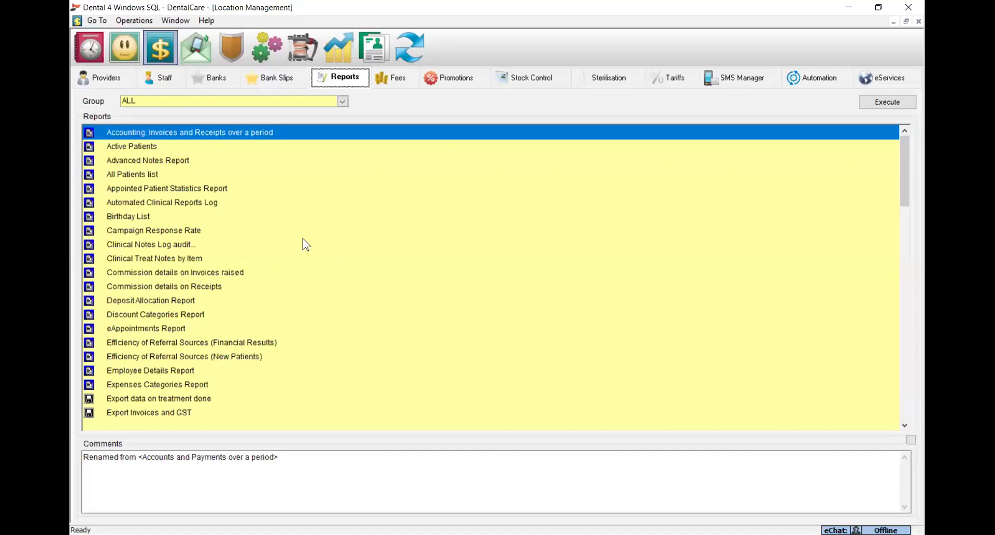
scroll(300, 240, down, 20)
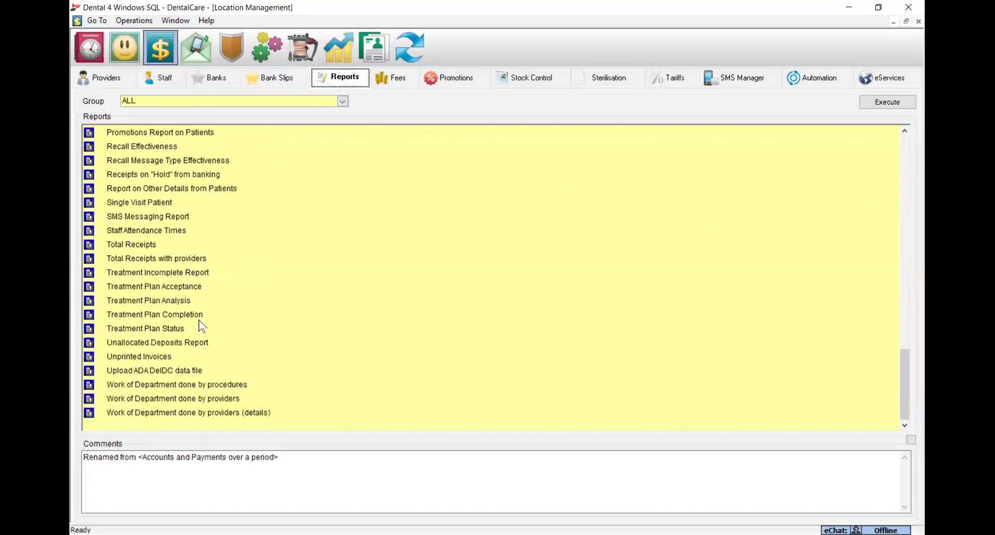
click(181, 345)
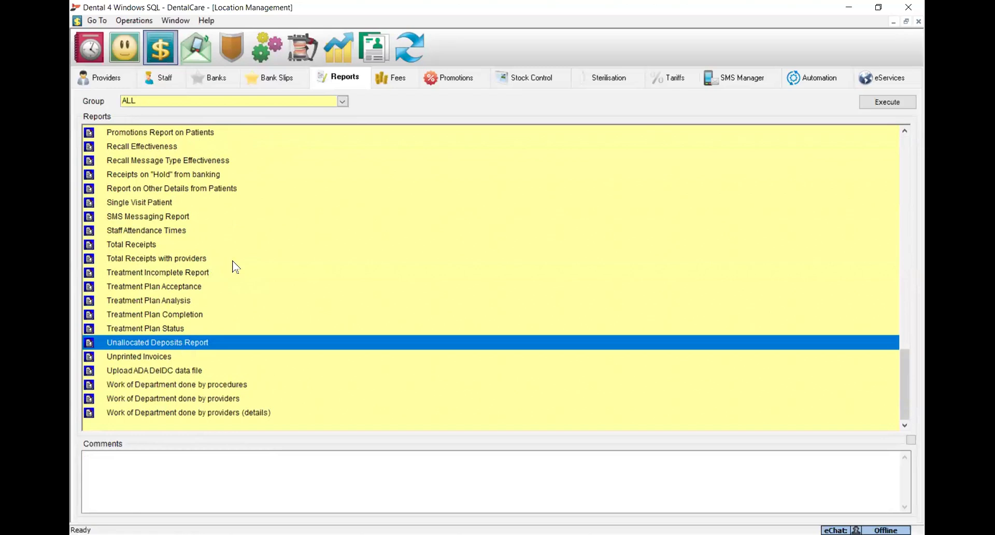
scroll(236, 267, up, 15)
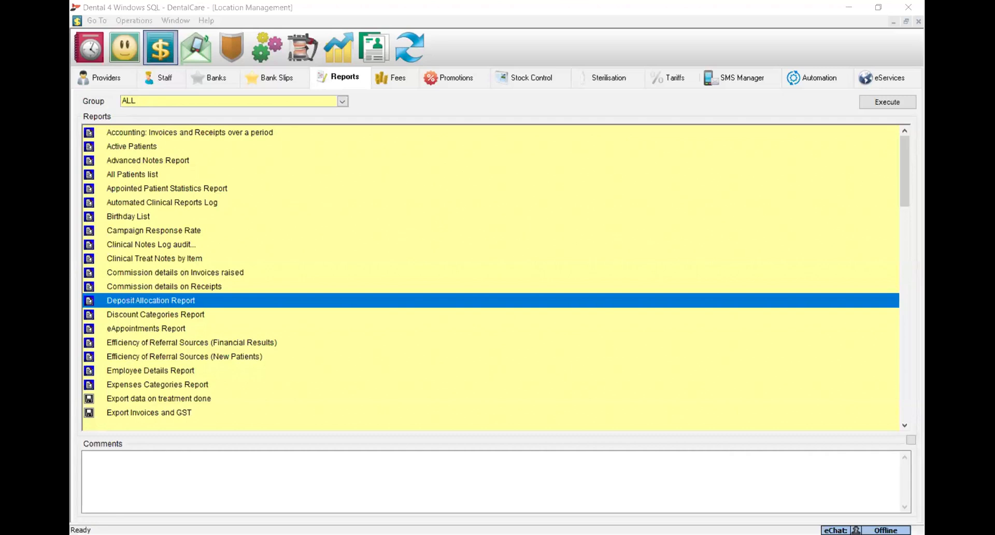
- Switch to the eSupport site in the browser, search its articles for redo, dismiss the search and minimize the browser
key(alt+Tab)
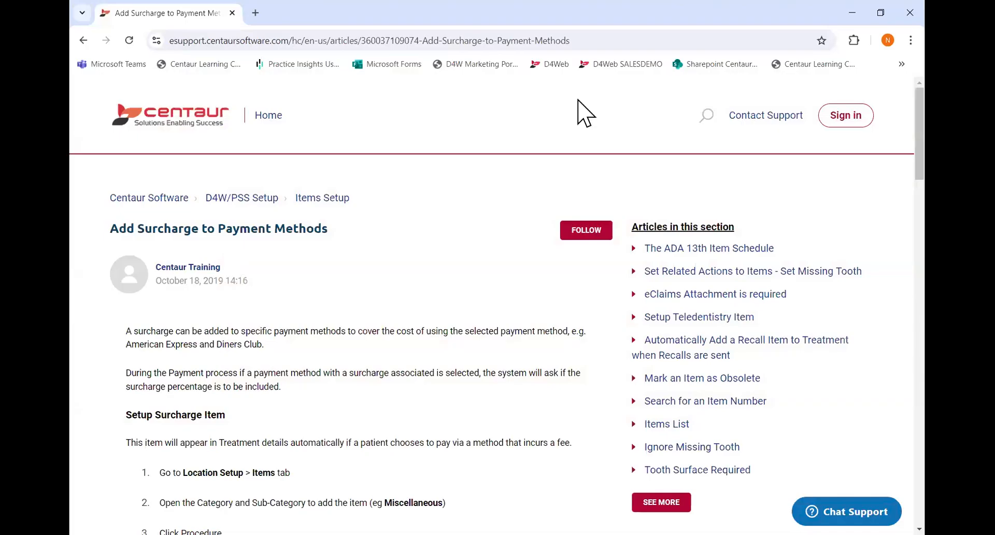
click(706, 115)
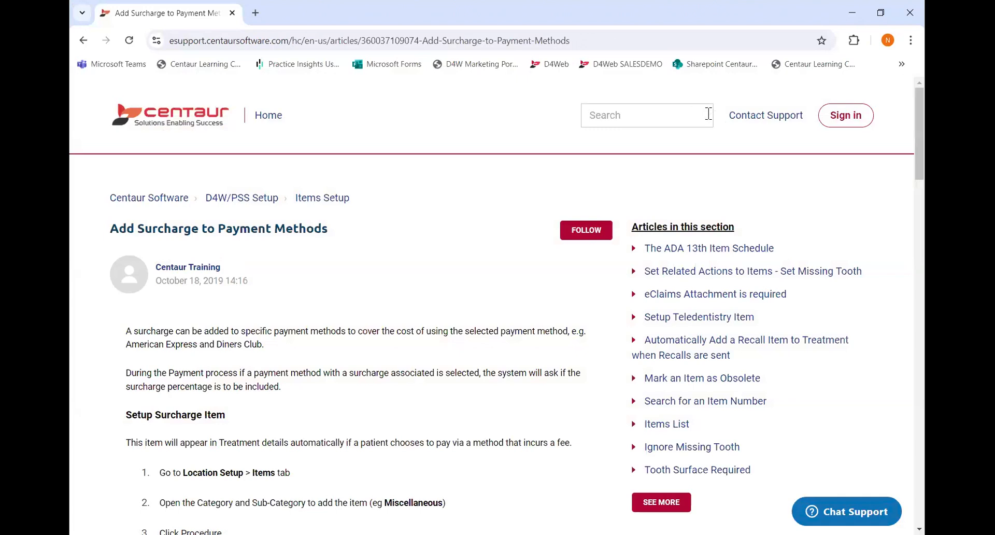
text(redo)
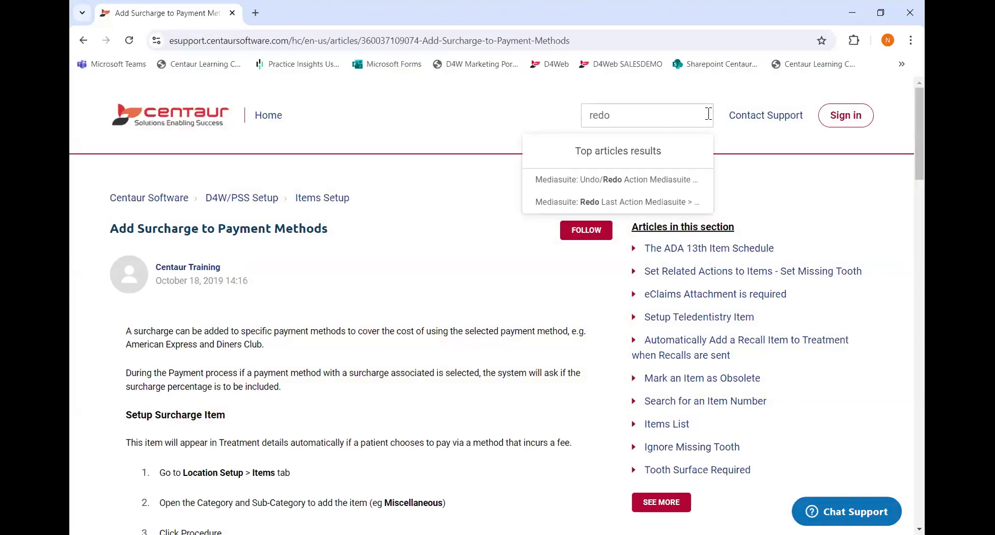
click(566, 117)
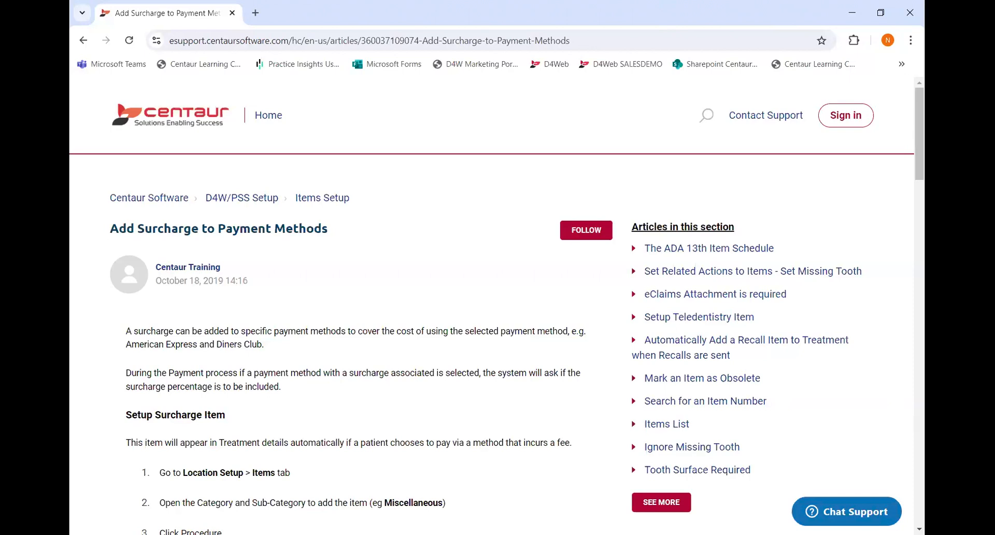
click(850, 13)
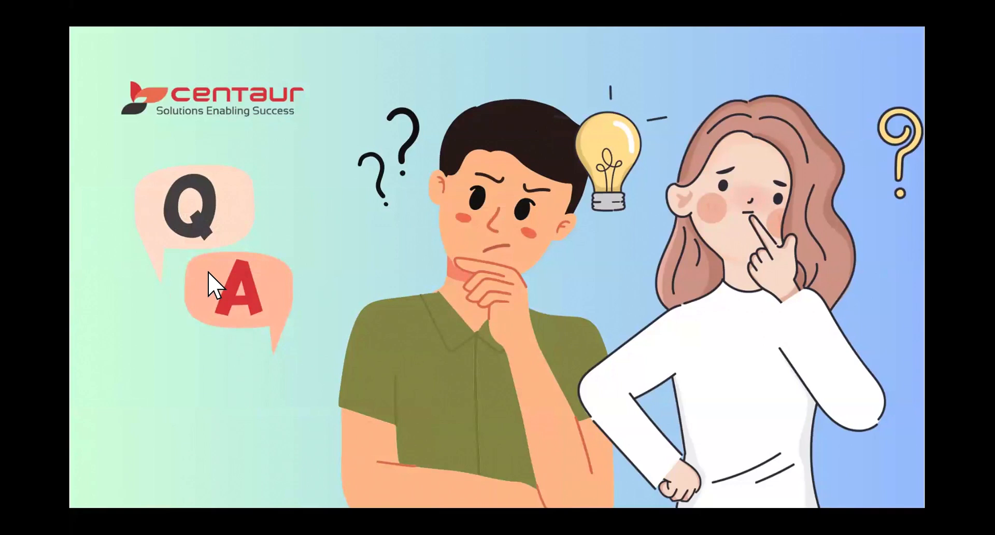
click(328, 266)
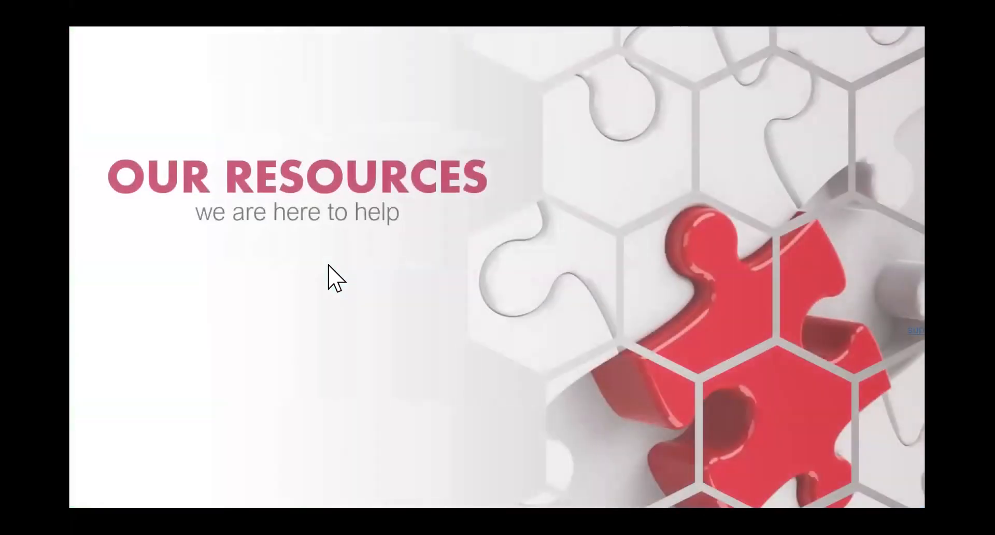
click(328, 266)
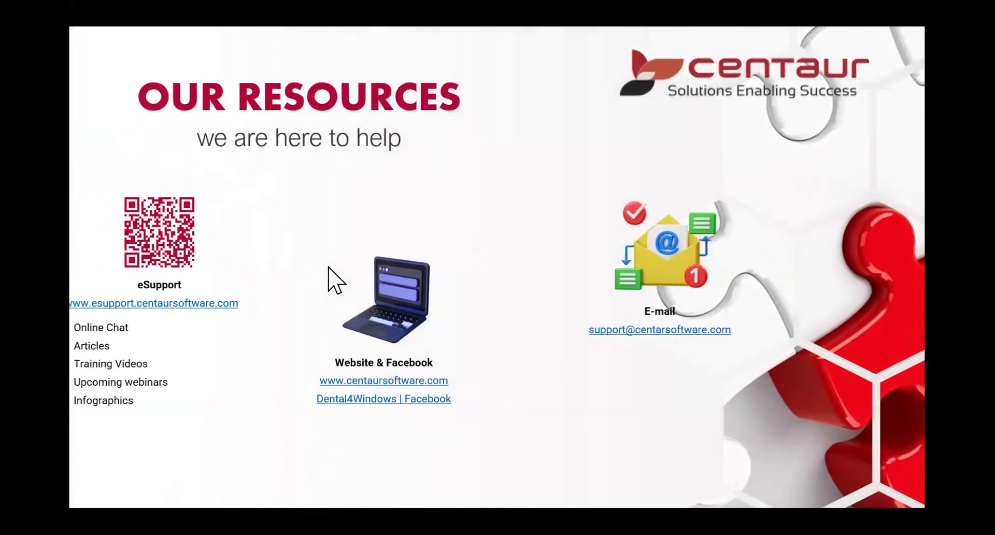